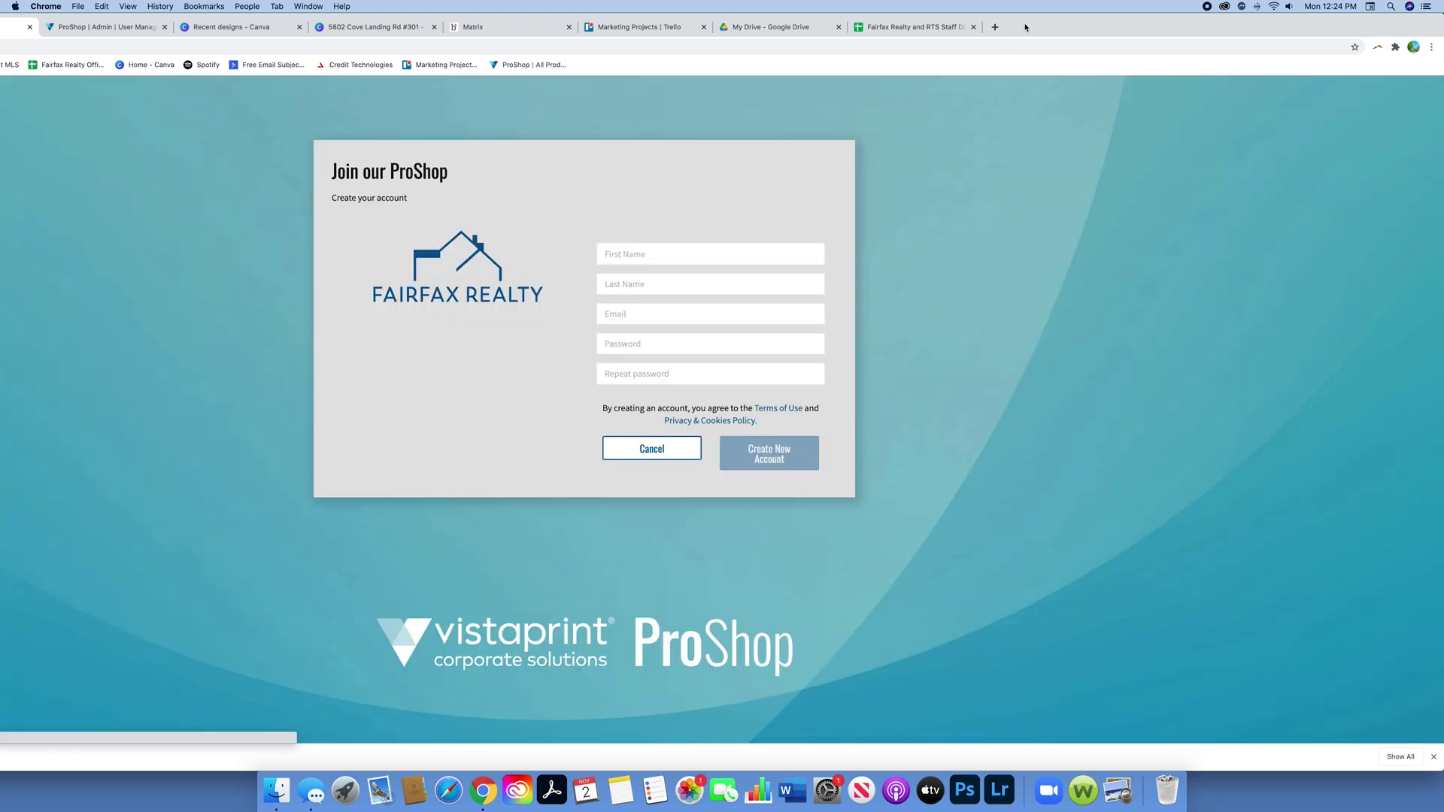
Step: Move the browser window right so the Join our ProShop sign-up form is visible
{"action": "left_click_drag", "start_coordinate": [1025, 28], "coordinate": [1116, 27]}
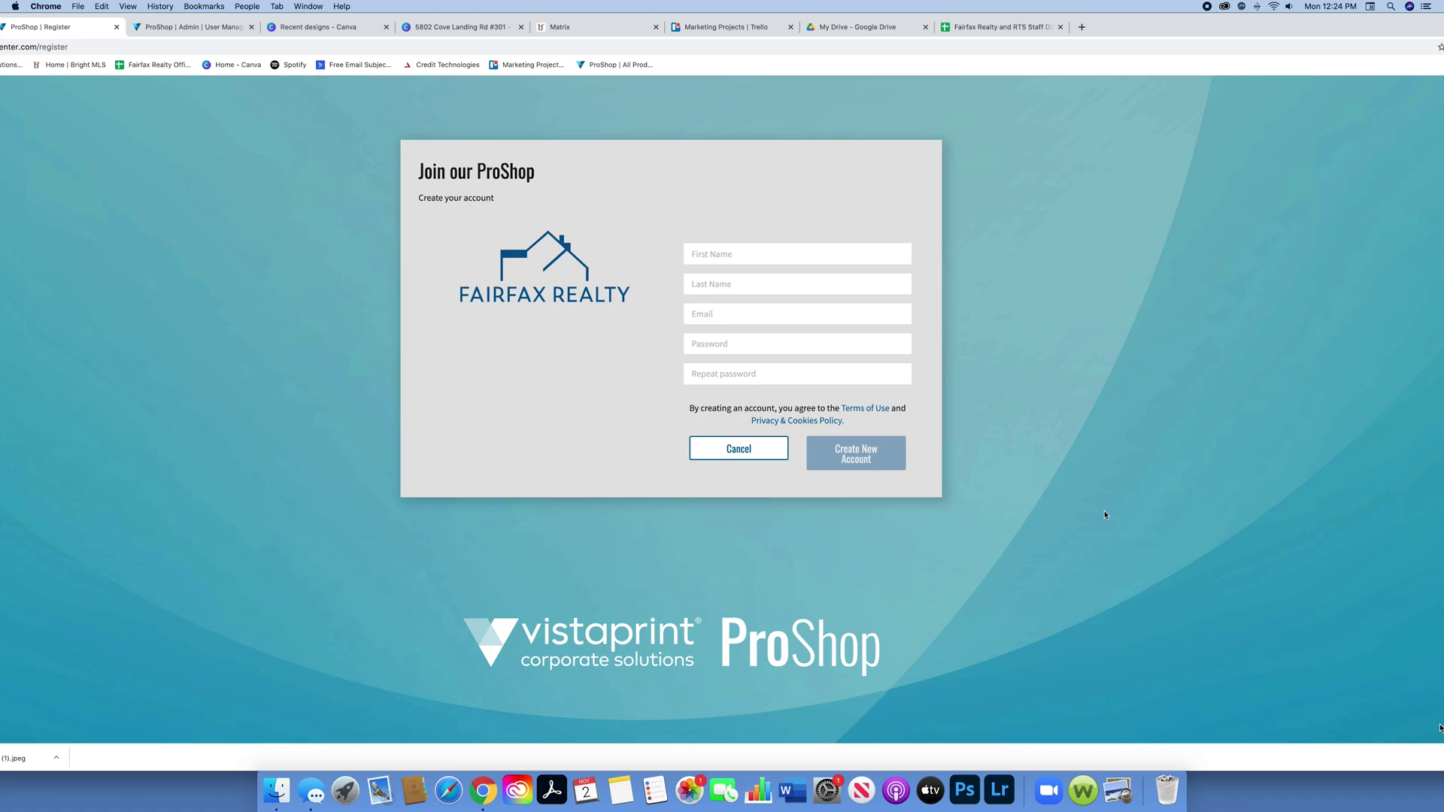
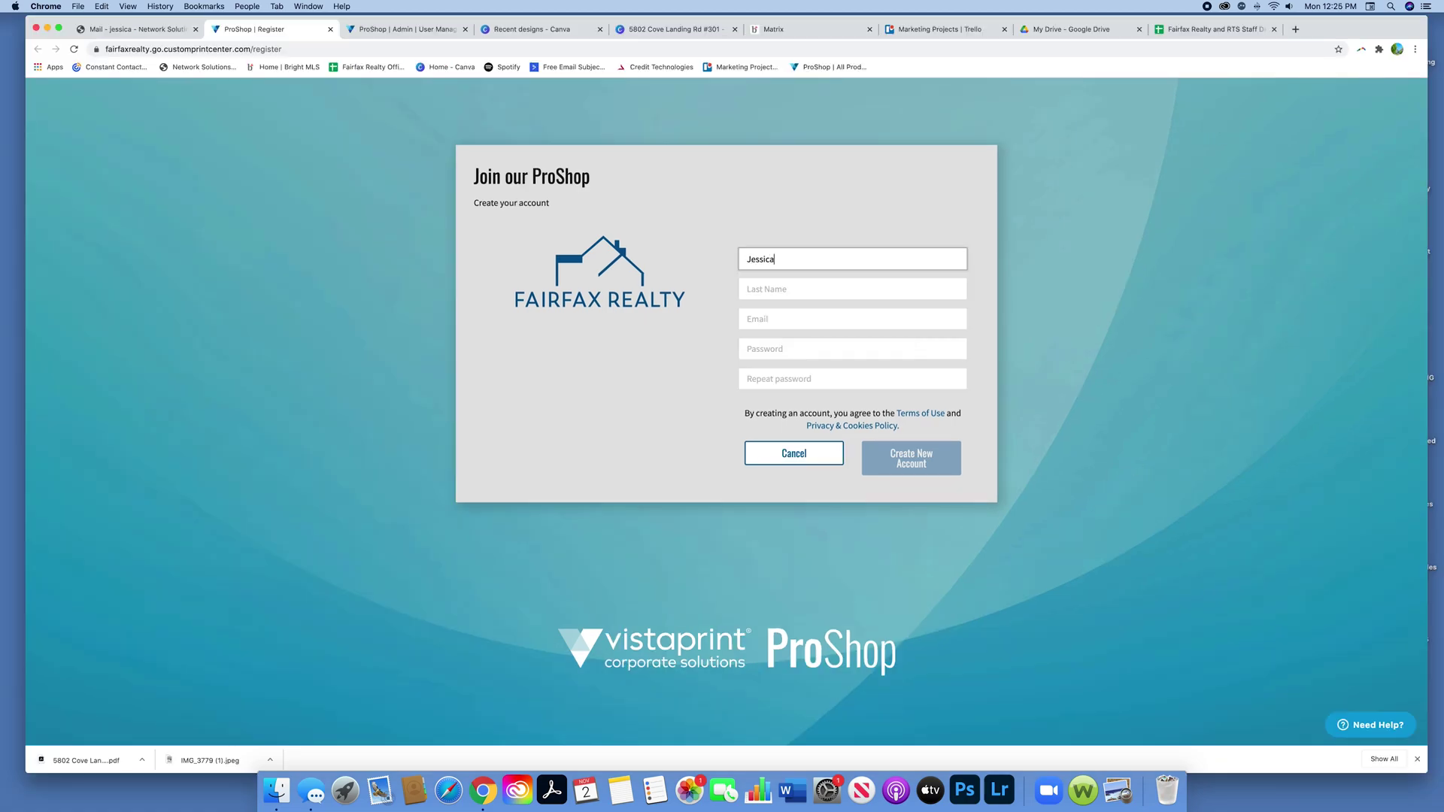
Step: Register with the user's first and last name, work e-mail and a repeated password
{"action": "key", "text": "Tab"}
{"action": "key", "text": "Tab"}
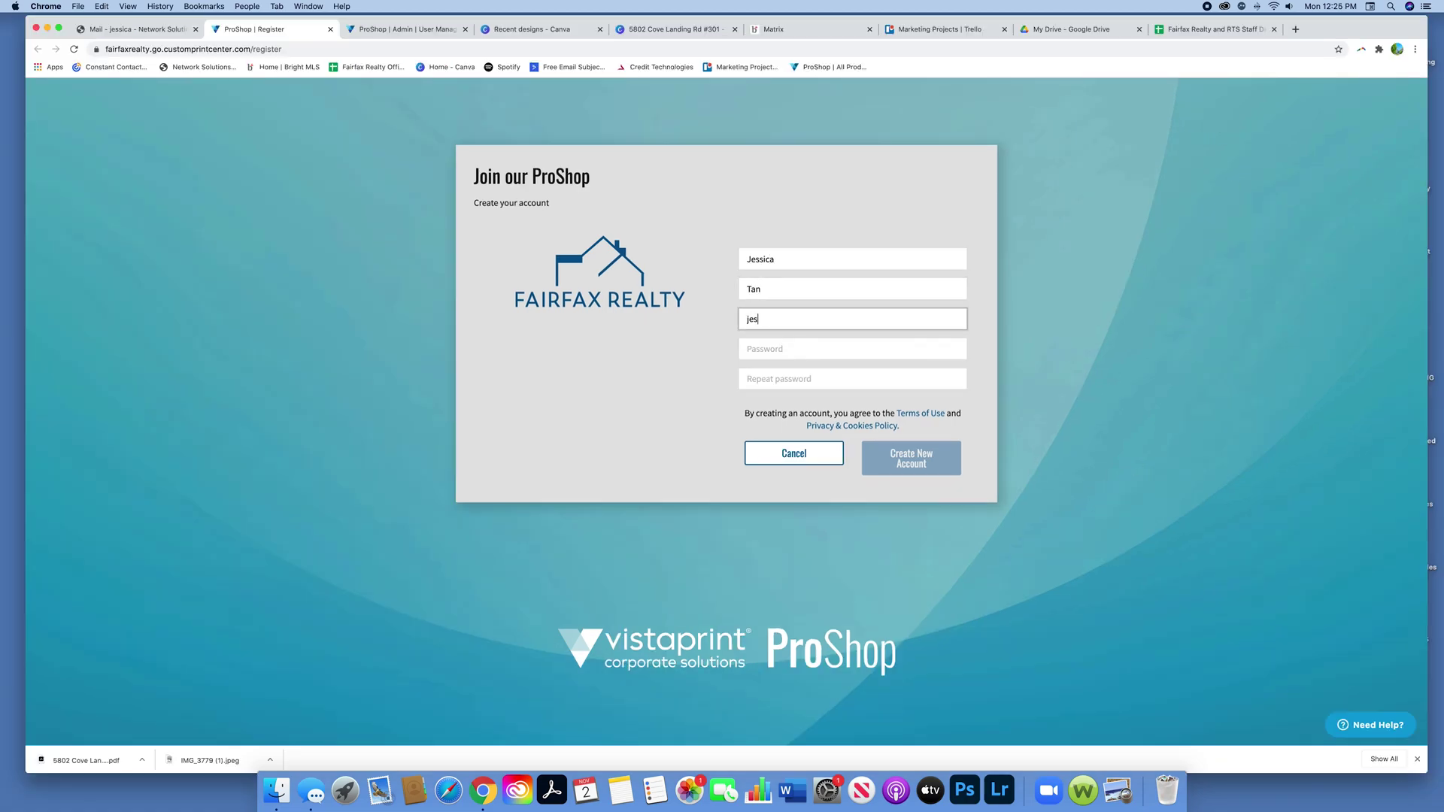
{"action": "key", "text": "Tab"}
{"action": "type", "text": "*************"}
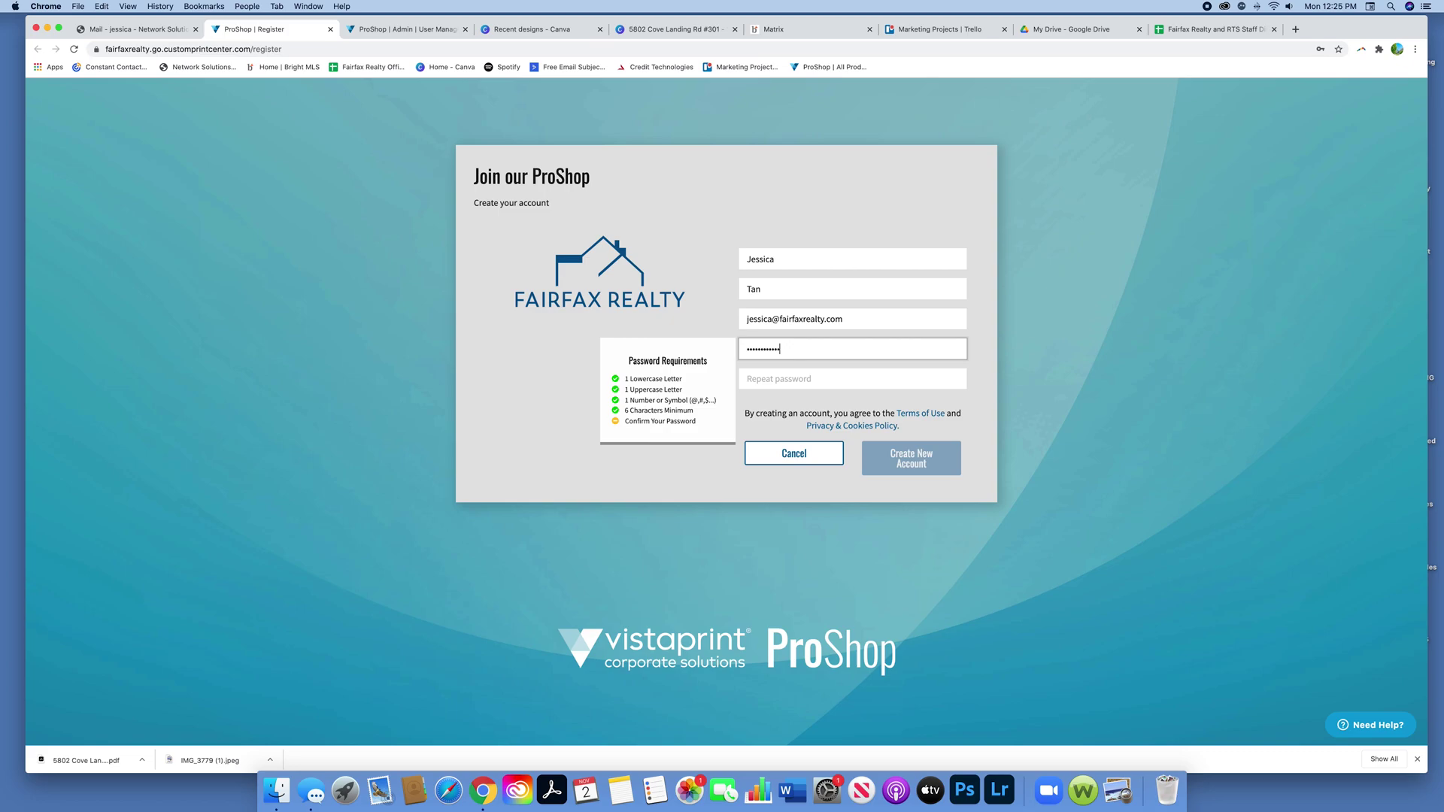
{"action": "key", "text": "Tab"}
{"action": "type", "text": "************"}
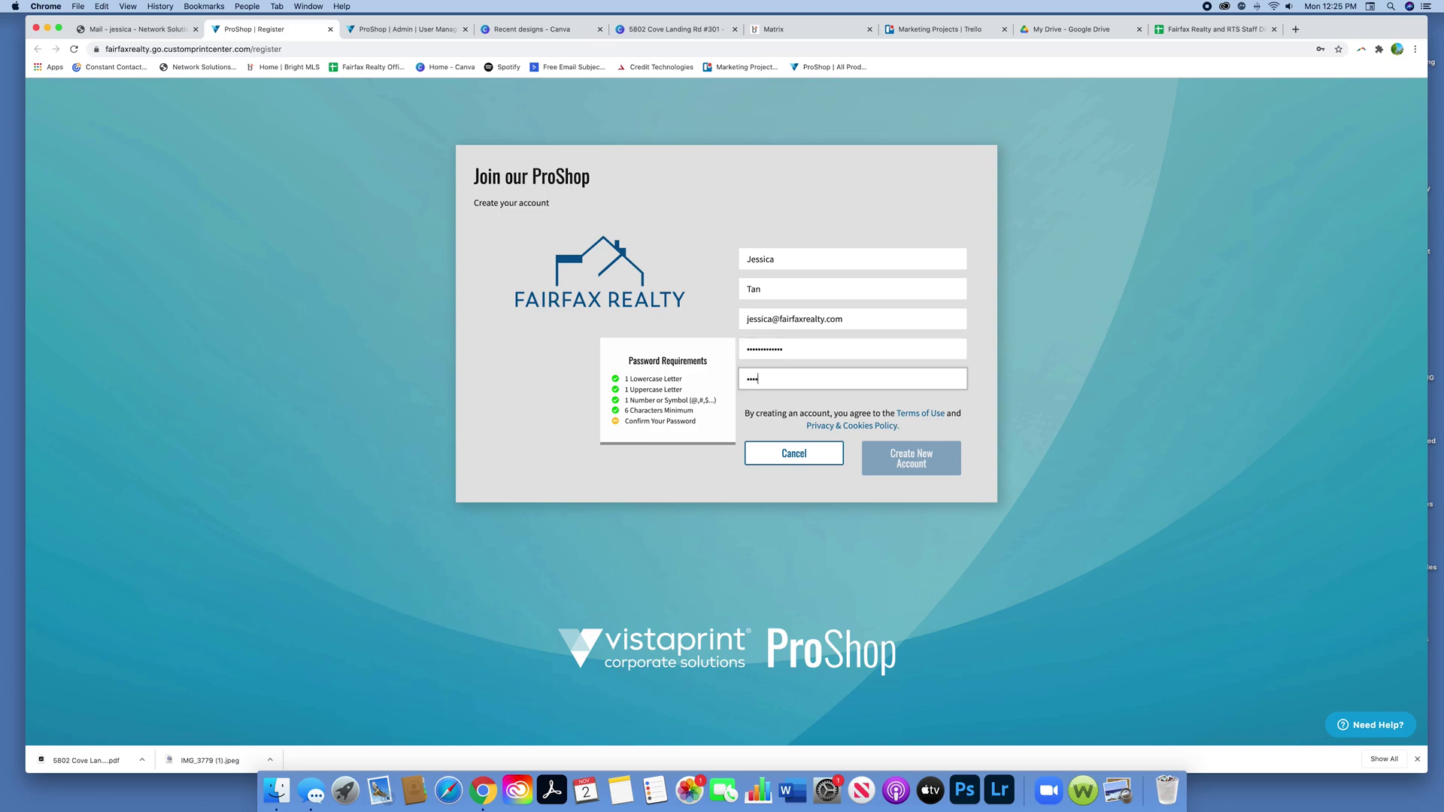
{"action": "type", "text": "*"}
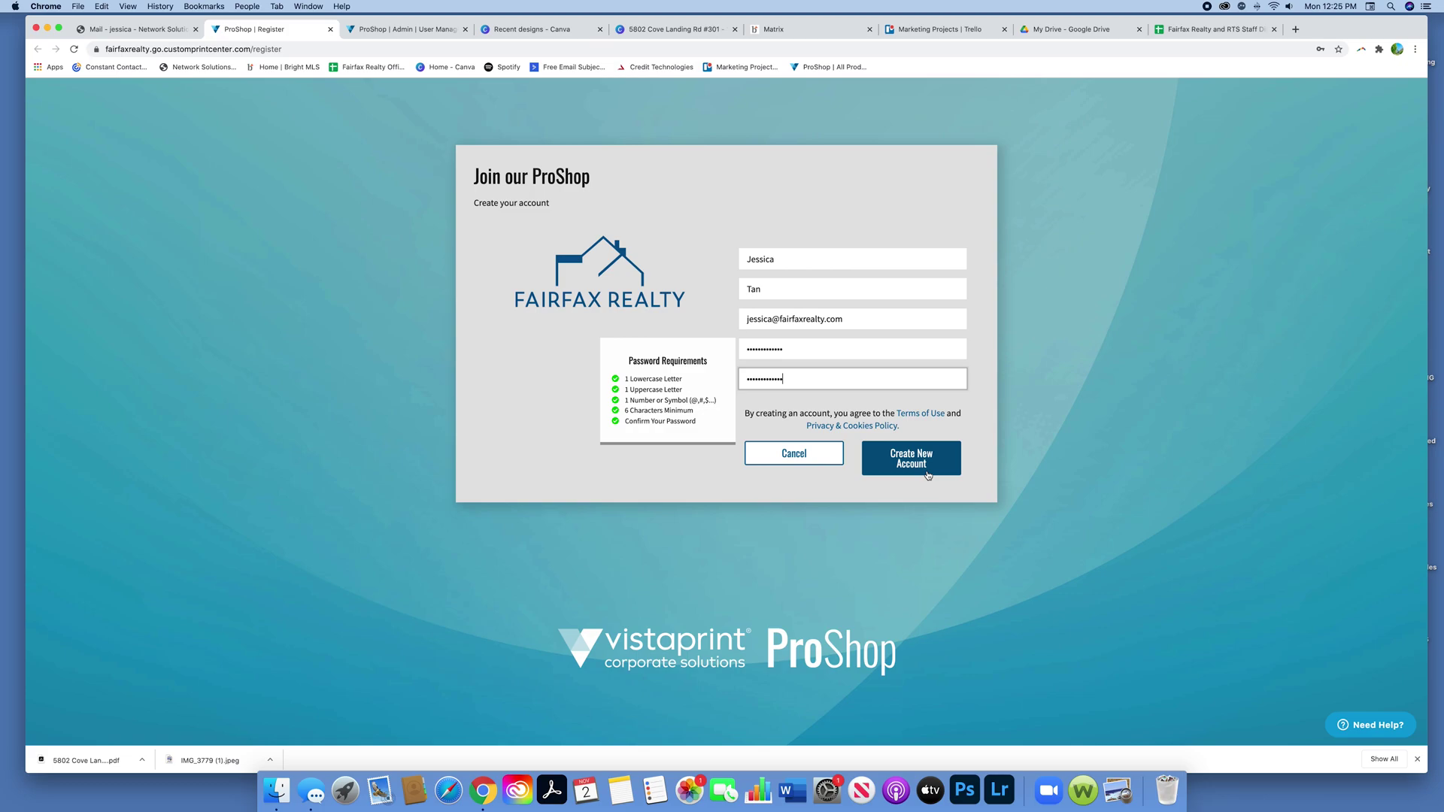
{"action": "left_click", "coordinate": [912, 467]}
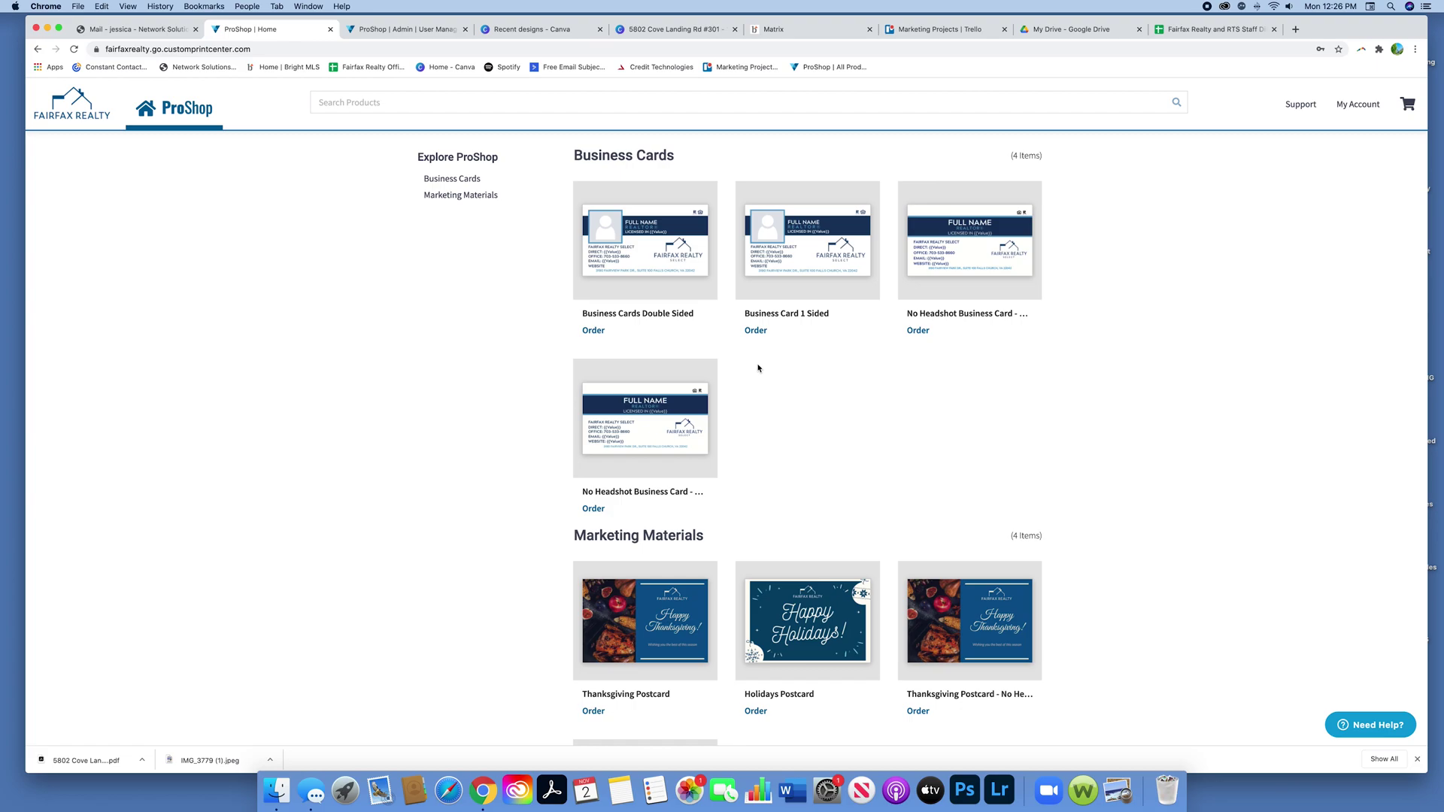
Step: Maximize the browser and scroll the catalog down to the Thanksgiving Postcard
{"action": "scroll", "coordinate": [931, 422], "scroll_direction": "down", "scroll_amount": 3}
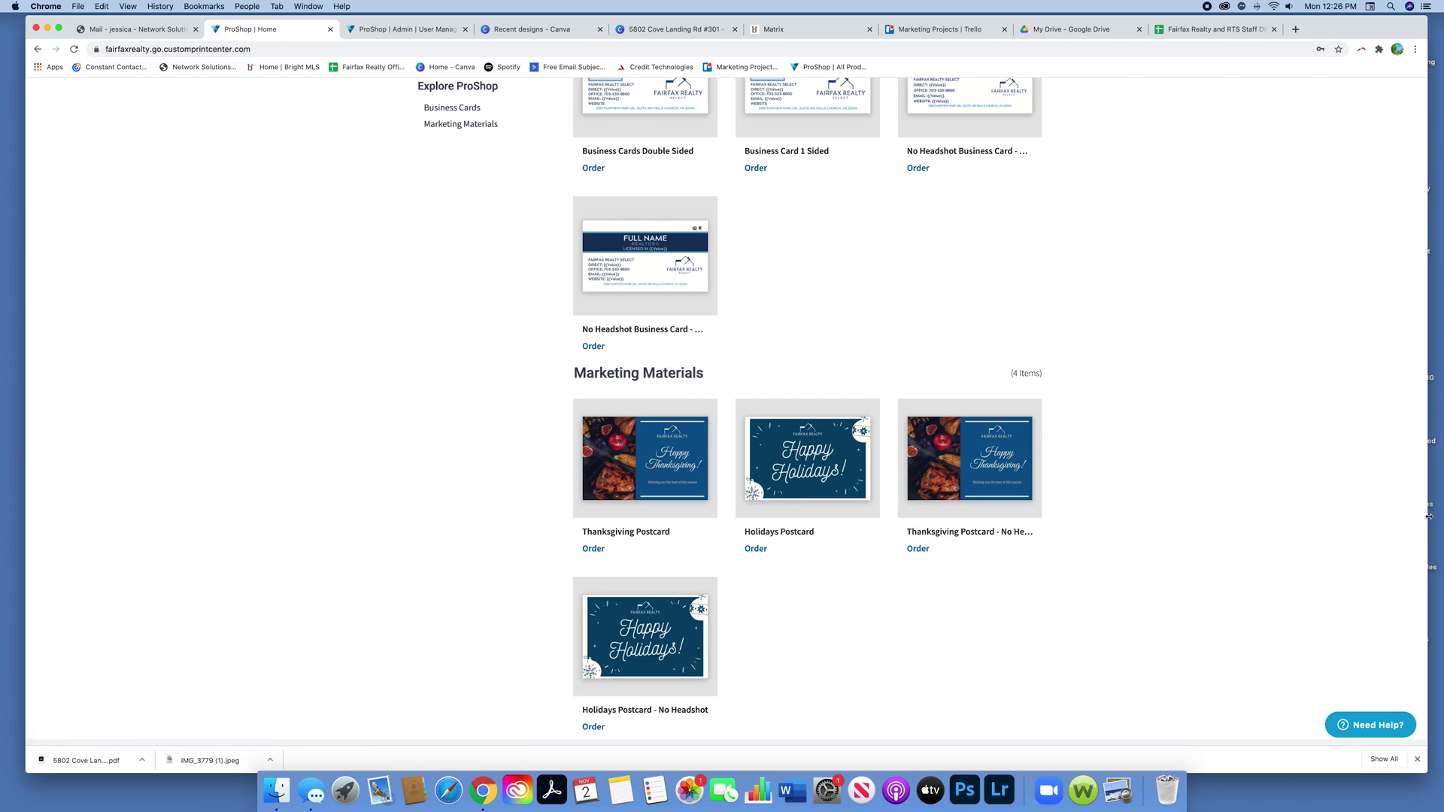
{"action": "left_click_drag", "start_coordinate": [1428, 519], "coordinate": [1443, 523]}
{"action": "scroll", "coordinate": [1241, 371], "scroll_direction": "up", "scroll_amount": 3}
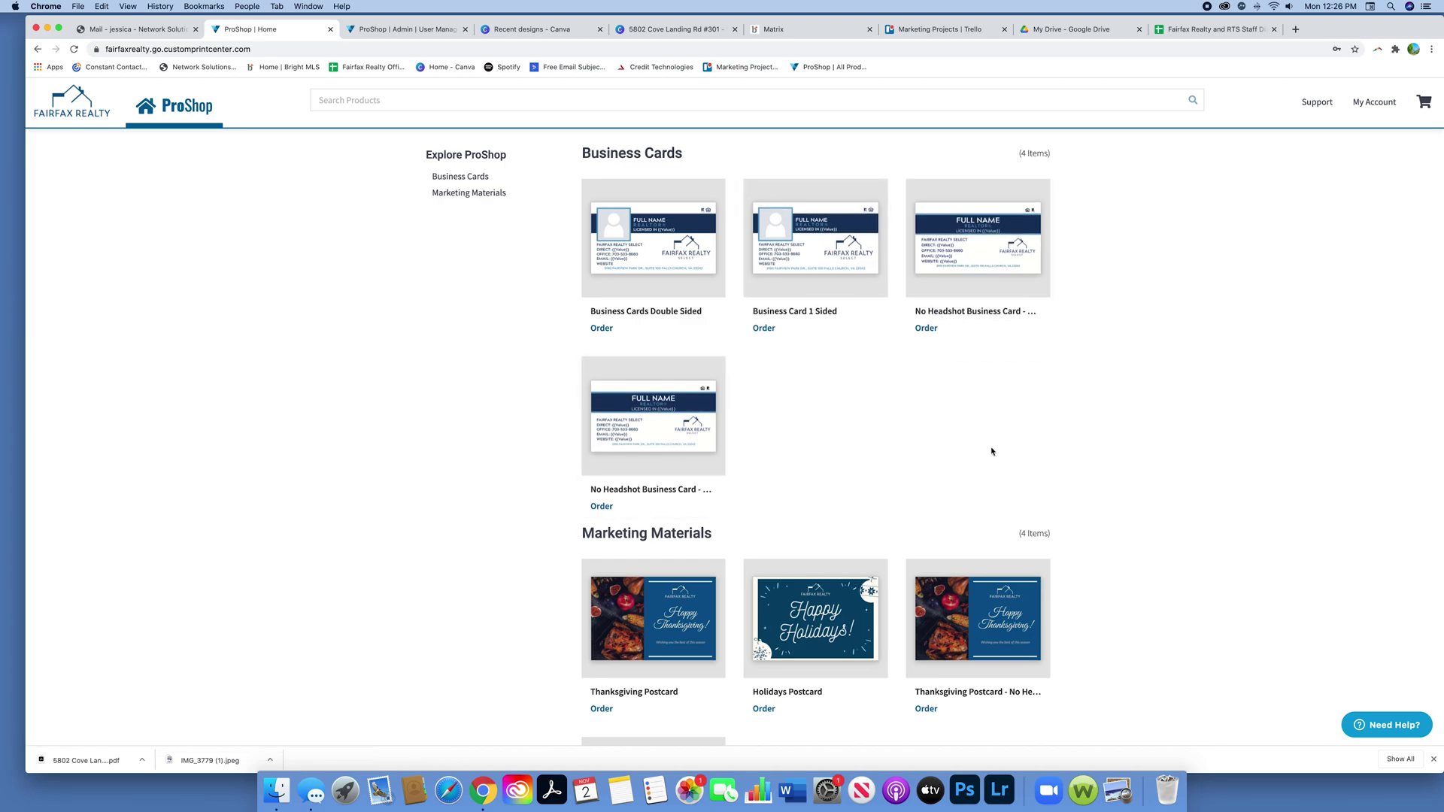
{"action": "scroll", "coordinate": [990, 452], "scroll_direction": "down", "scroll_amount": 3}
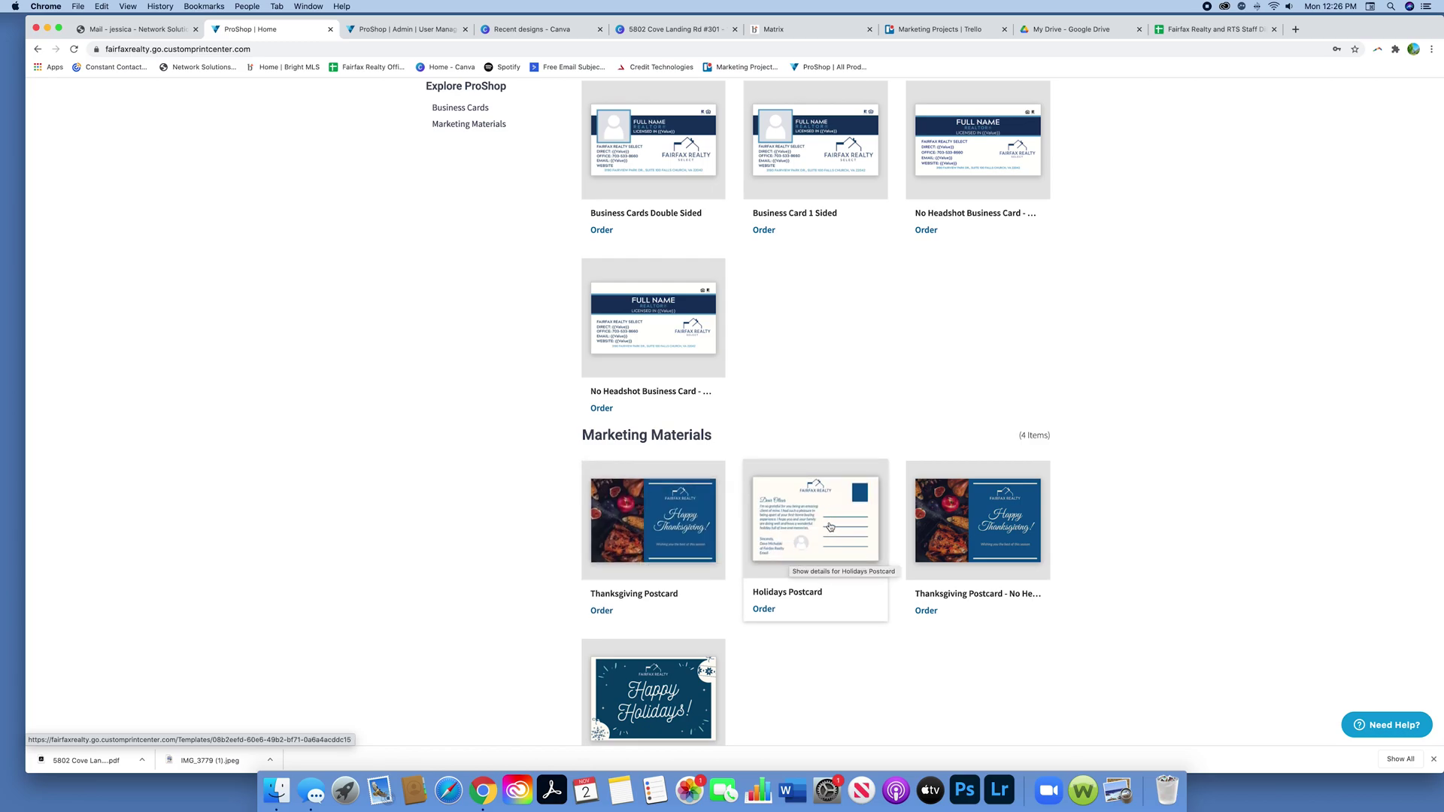
{"action": "scroll", "coordinate": [783, 699], "scroll_direction": "down", "scroll_amount": 2}
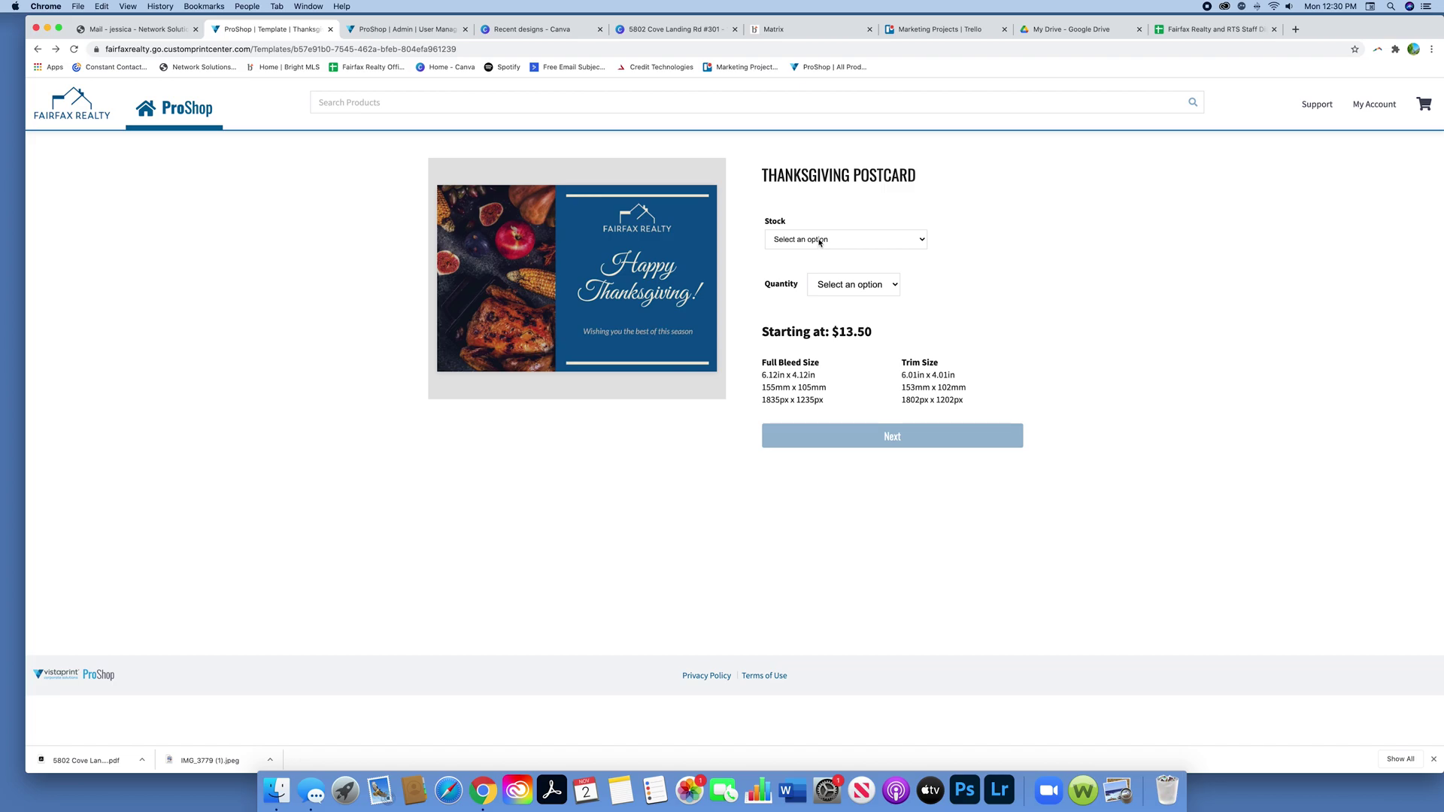
Step: Choose 14pt. Matte Card Stock and a quantity of 50, then continue to the design studio
{"action": "left_click", "coordinate": [823, 241]}
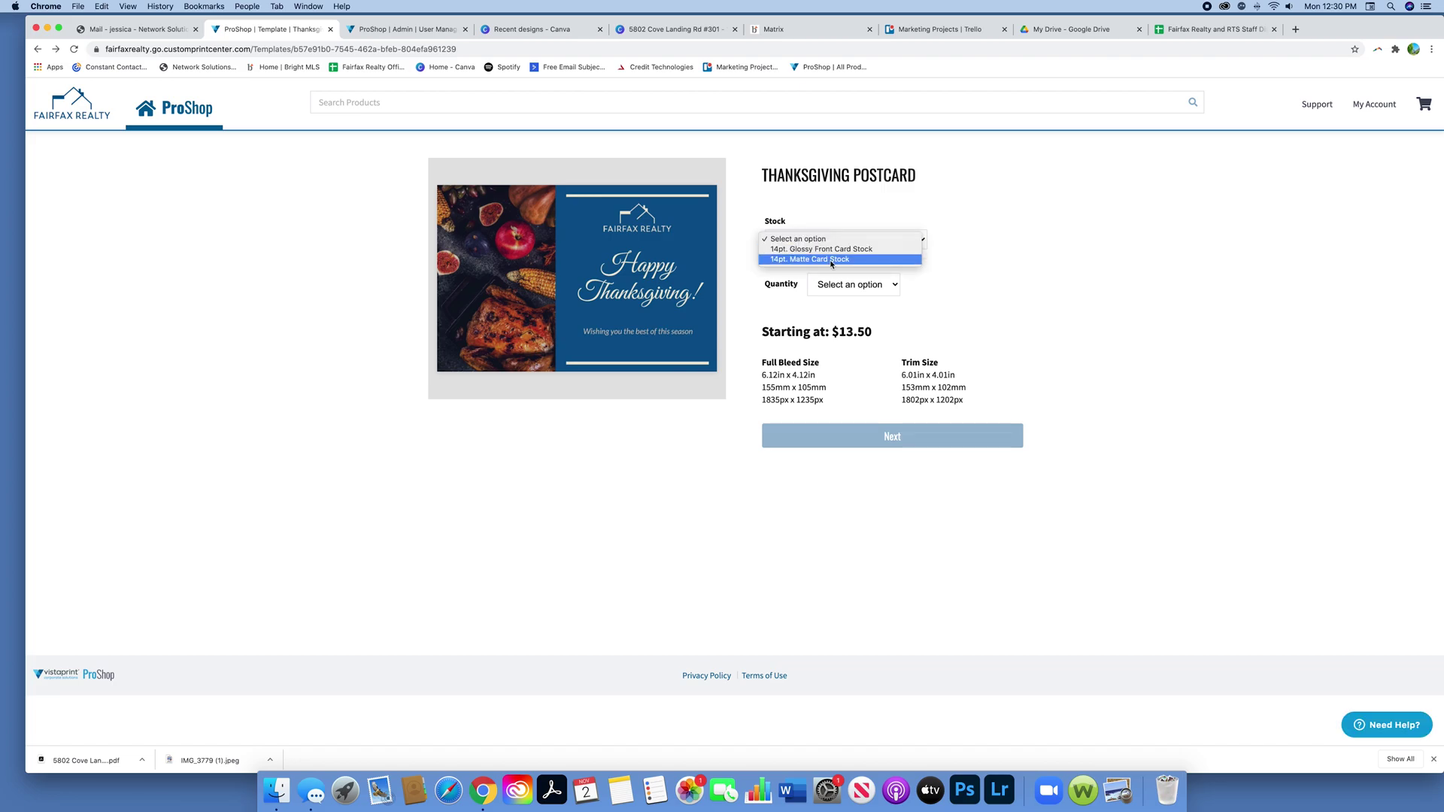
{"action": "left_click", "coordinate": [832, 260]}
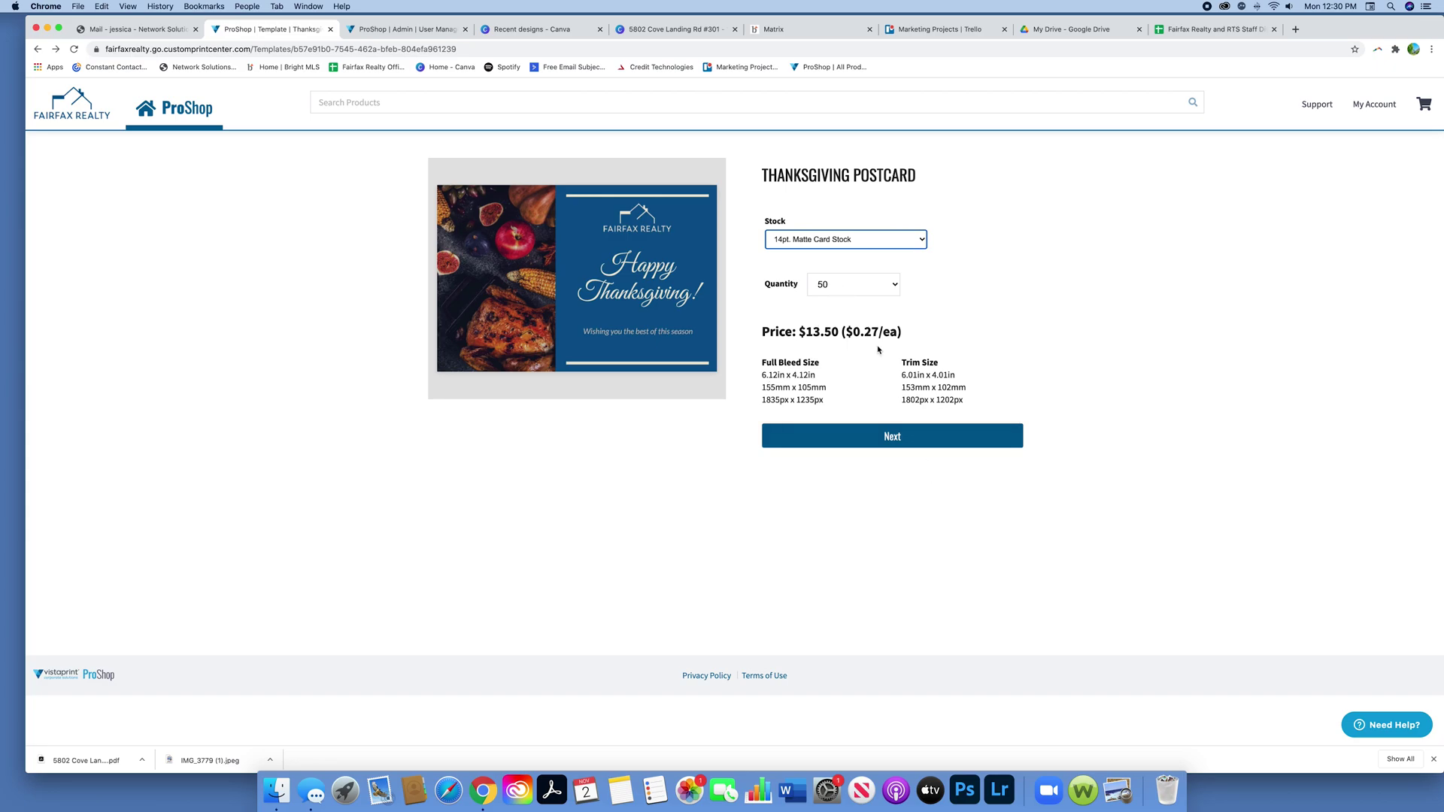
{"action": "left_click", "coordinate": [829, 278]}
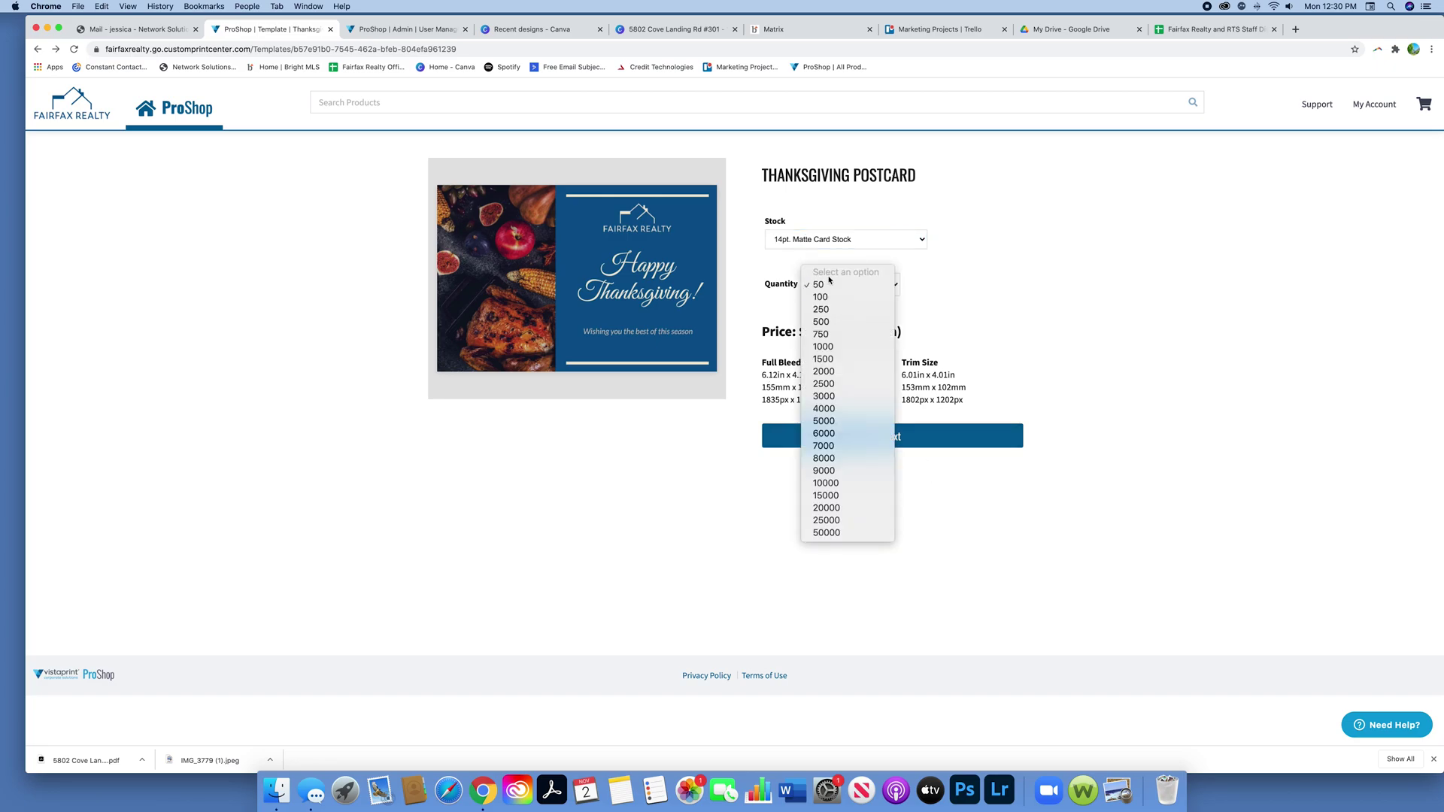
{"action": "left_click", "coordinate": [908, 337]}
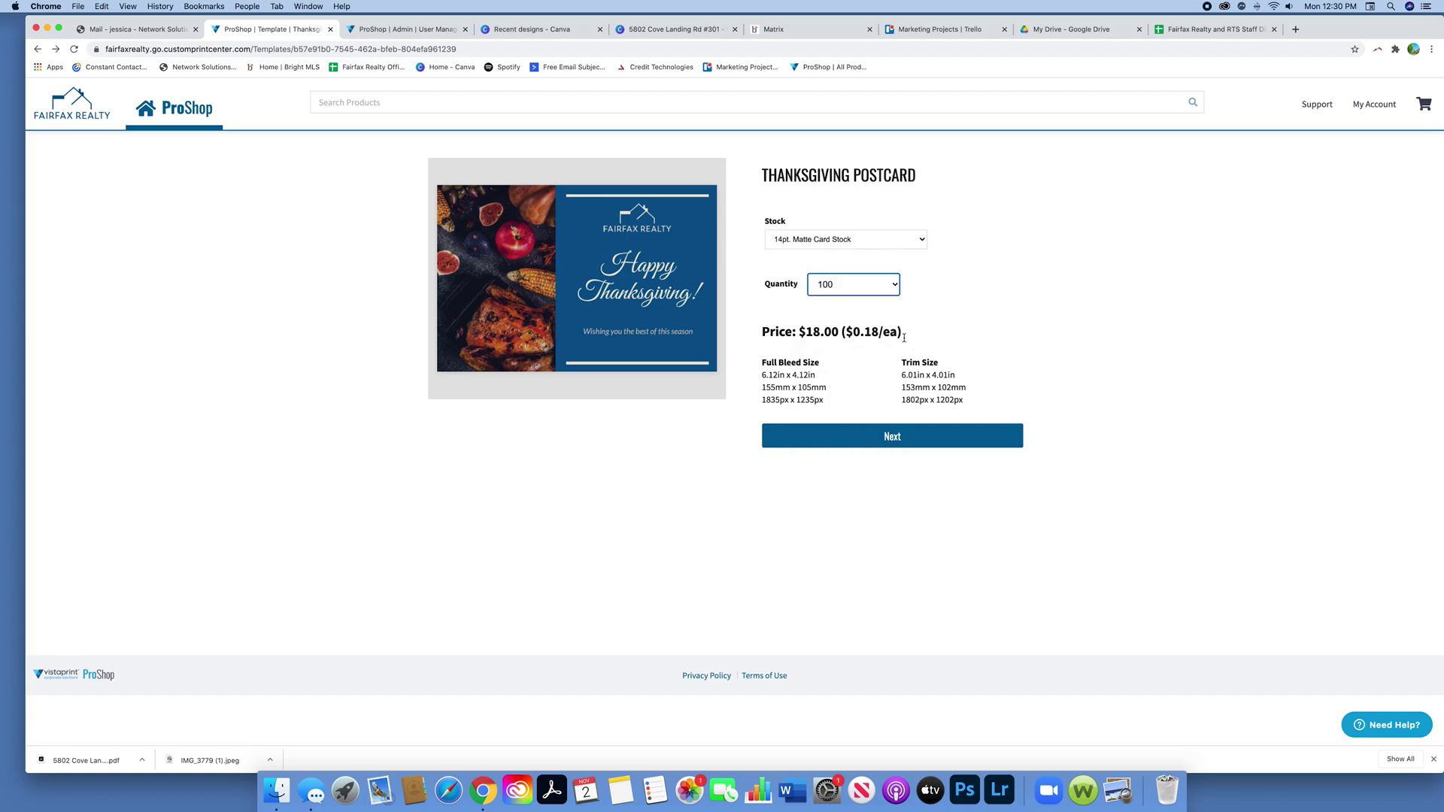
{"action": "left_click", "coordinate": [885, 293]}
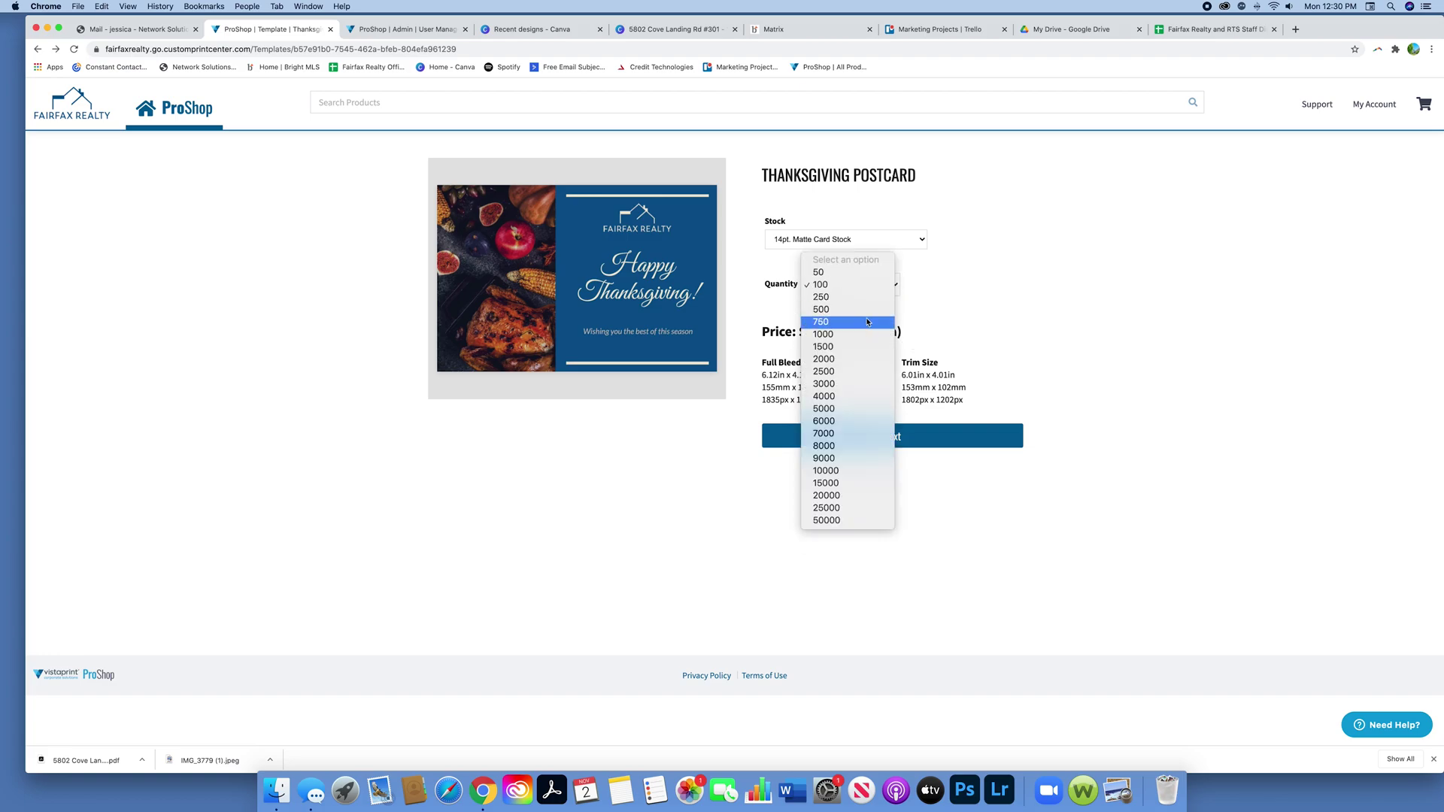
{"action": "left_click", "coordinate": [865, 310]}
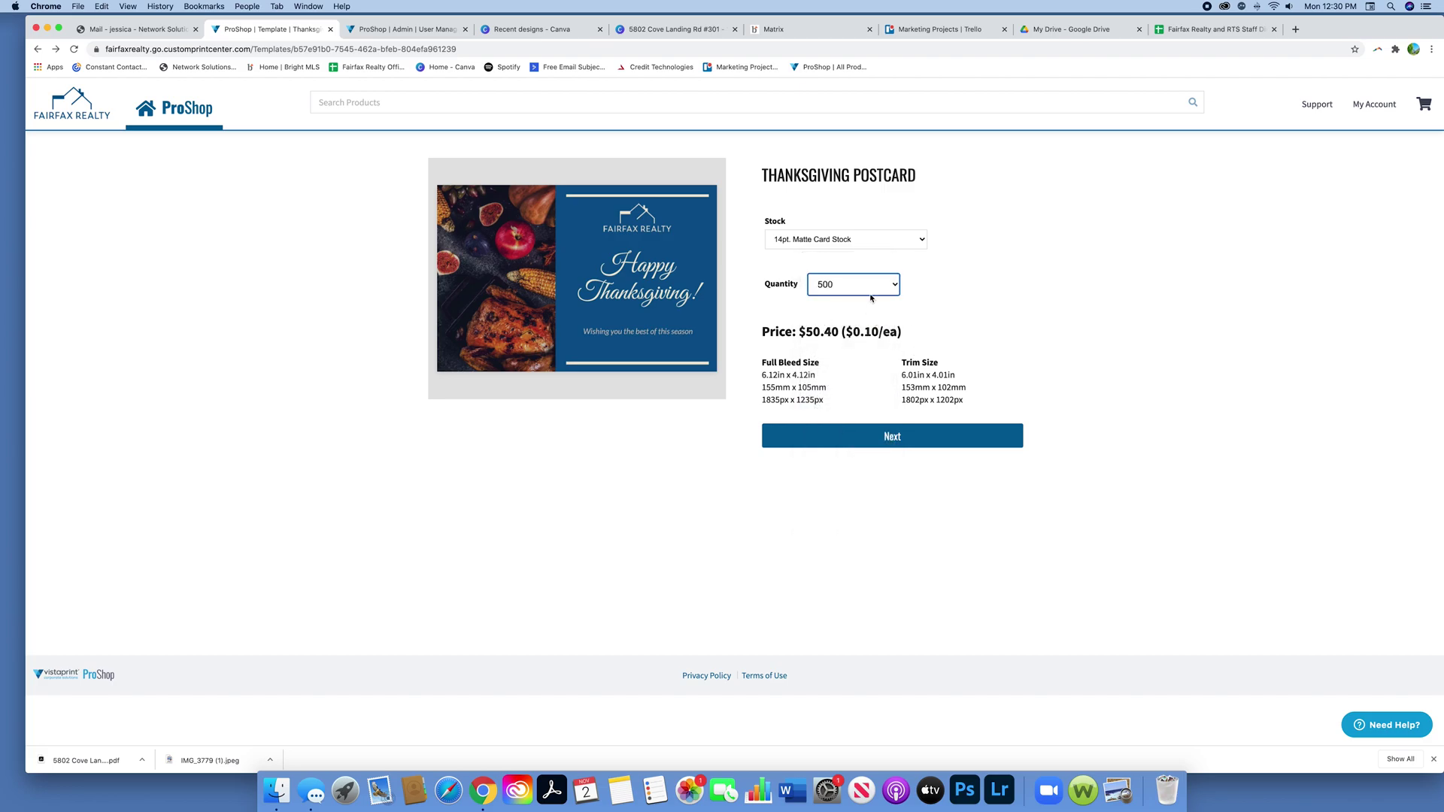
{"action": "left_click", "coordinate": [873, 293]}
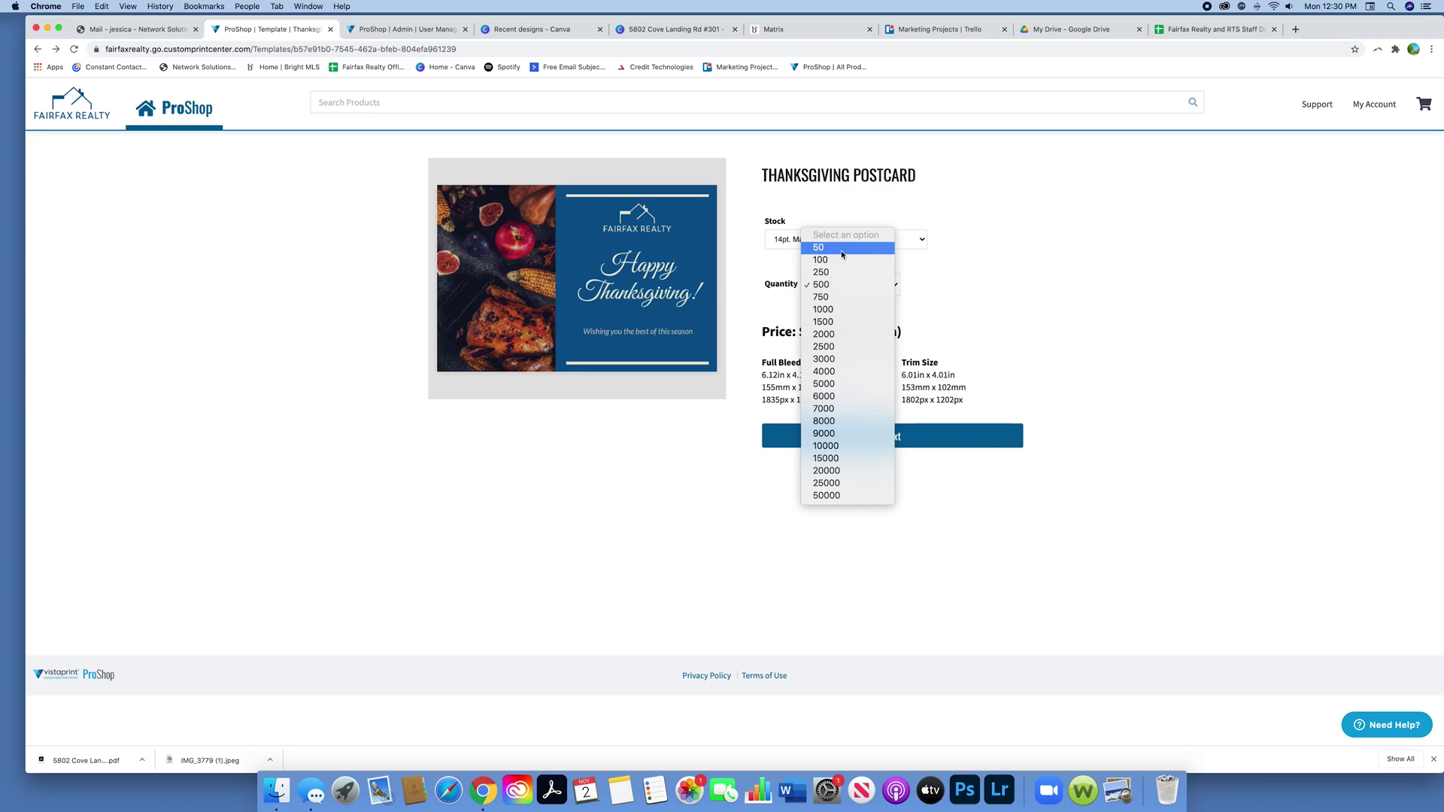
{"action": "left_click", "coordinate": [844, 257]}
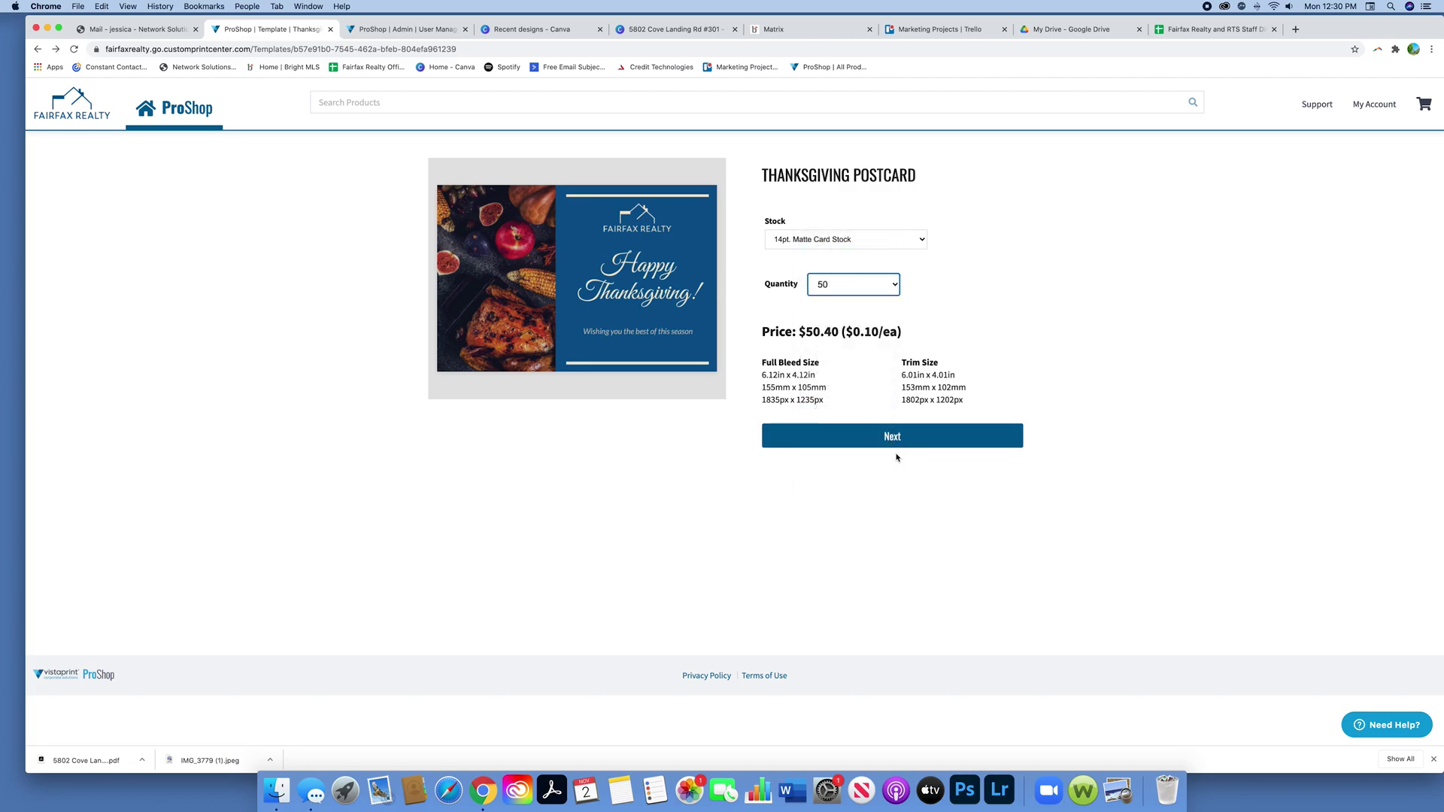
{"action": "left_click", "coordinate": [899, 445]}
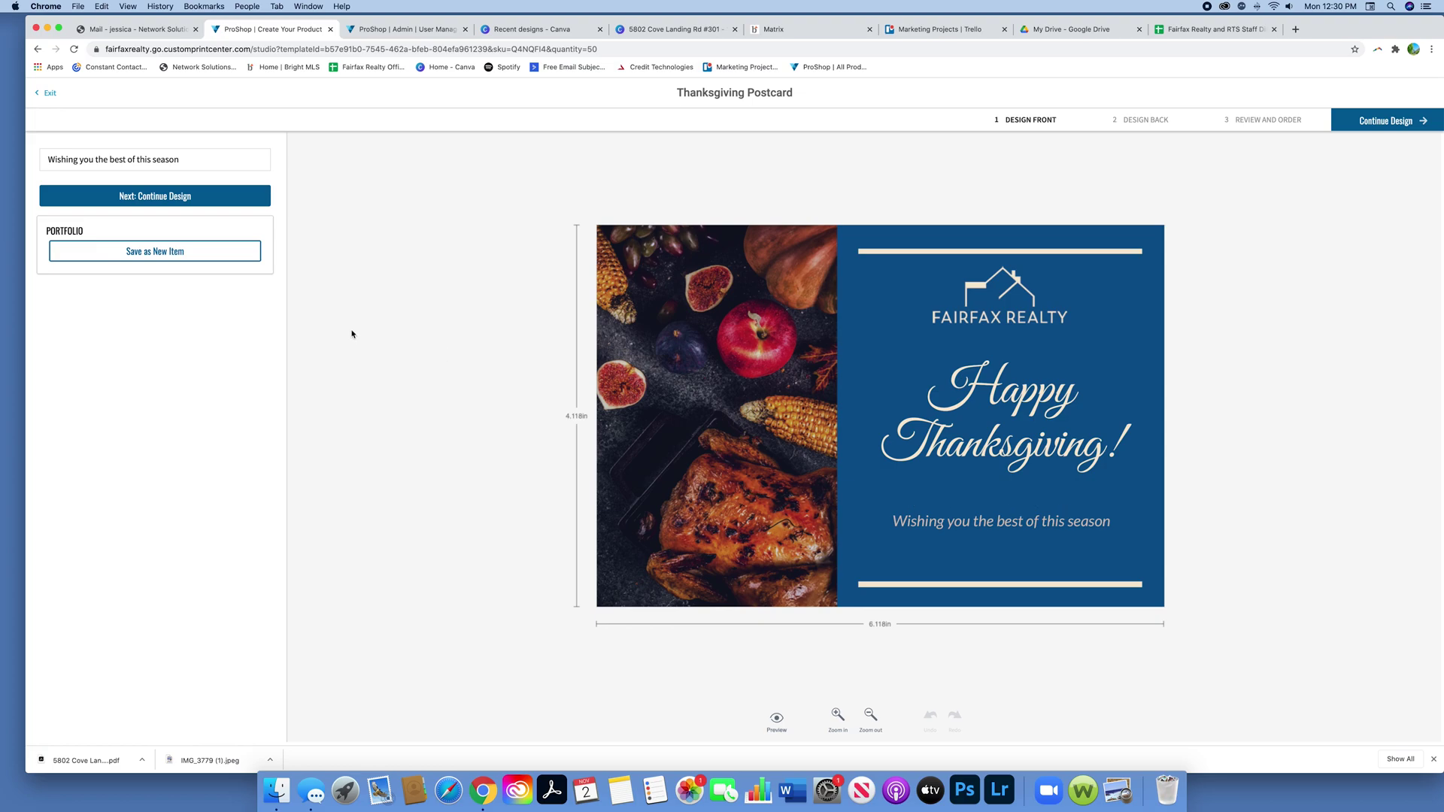
Step: Replace the front greeting with 'Warm wishes this holiday season!' and continue to the back
{"action": "left_click", "coordinate": [190, 163]}
{"action": "left_click_drag", "start_coordinate": [190, 164], "coordinate": [35, 167]}
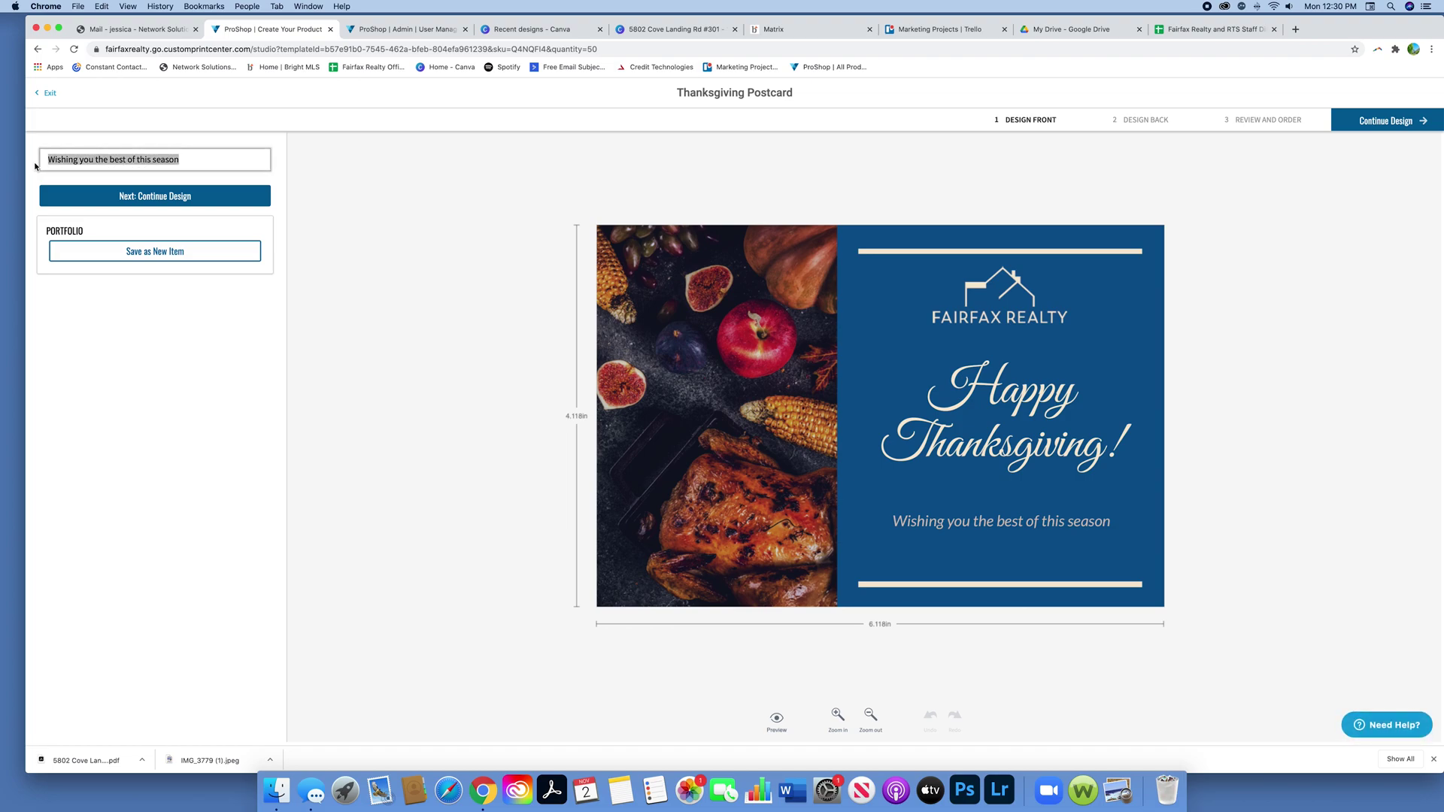
{"action": "type", "text": "W"}
{"action": "key", "text": "BackSpace"}
{"action": "type", "text": "Warms"}
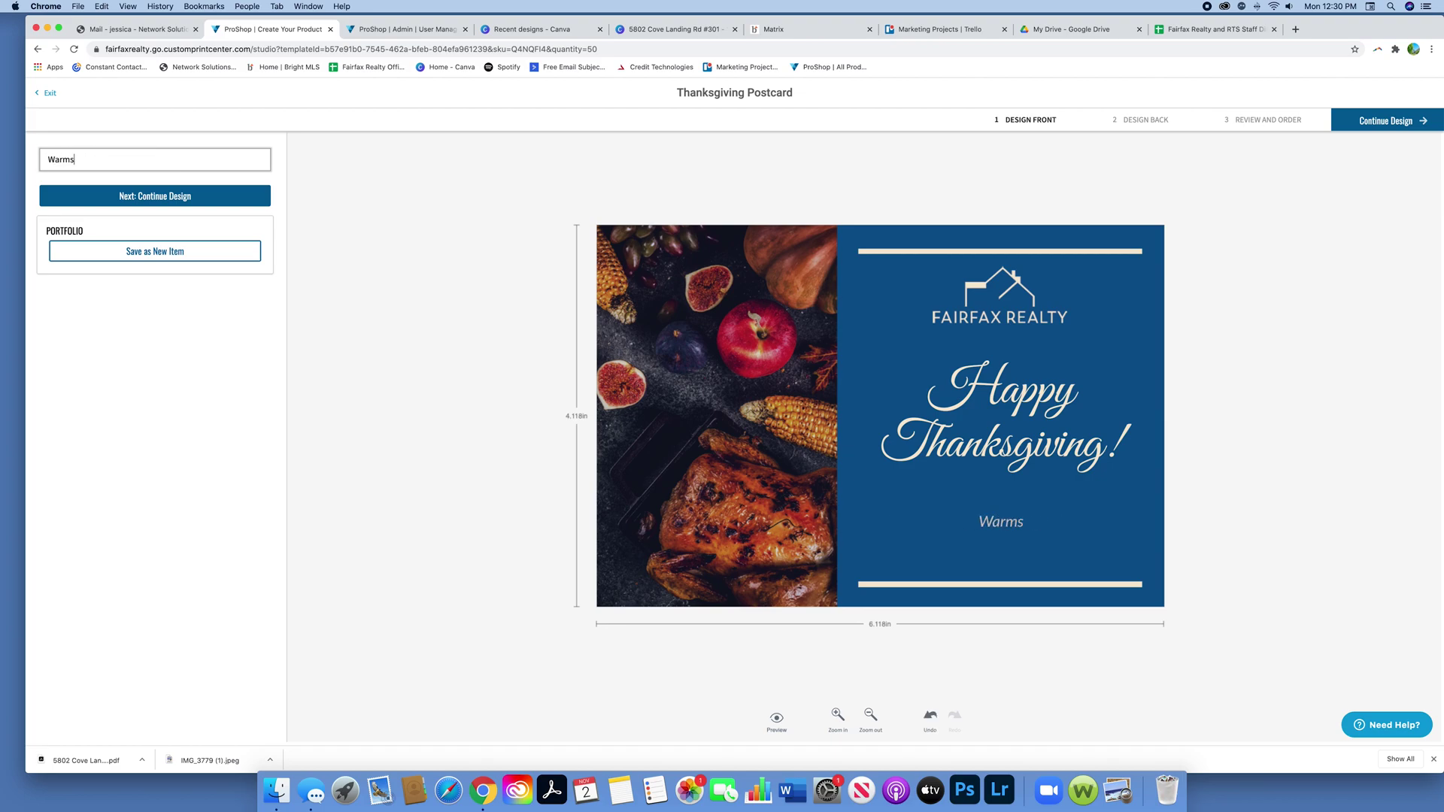
{"action": "key", "text": "BackSpace"}
{"action": "type", "text": "wishes this ho"}
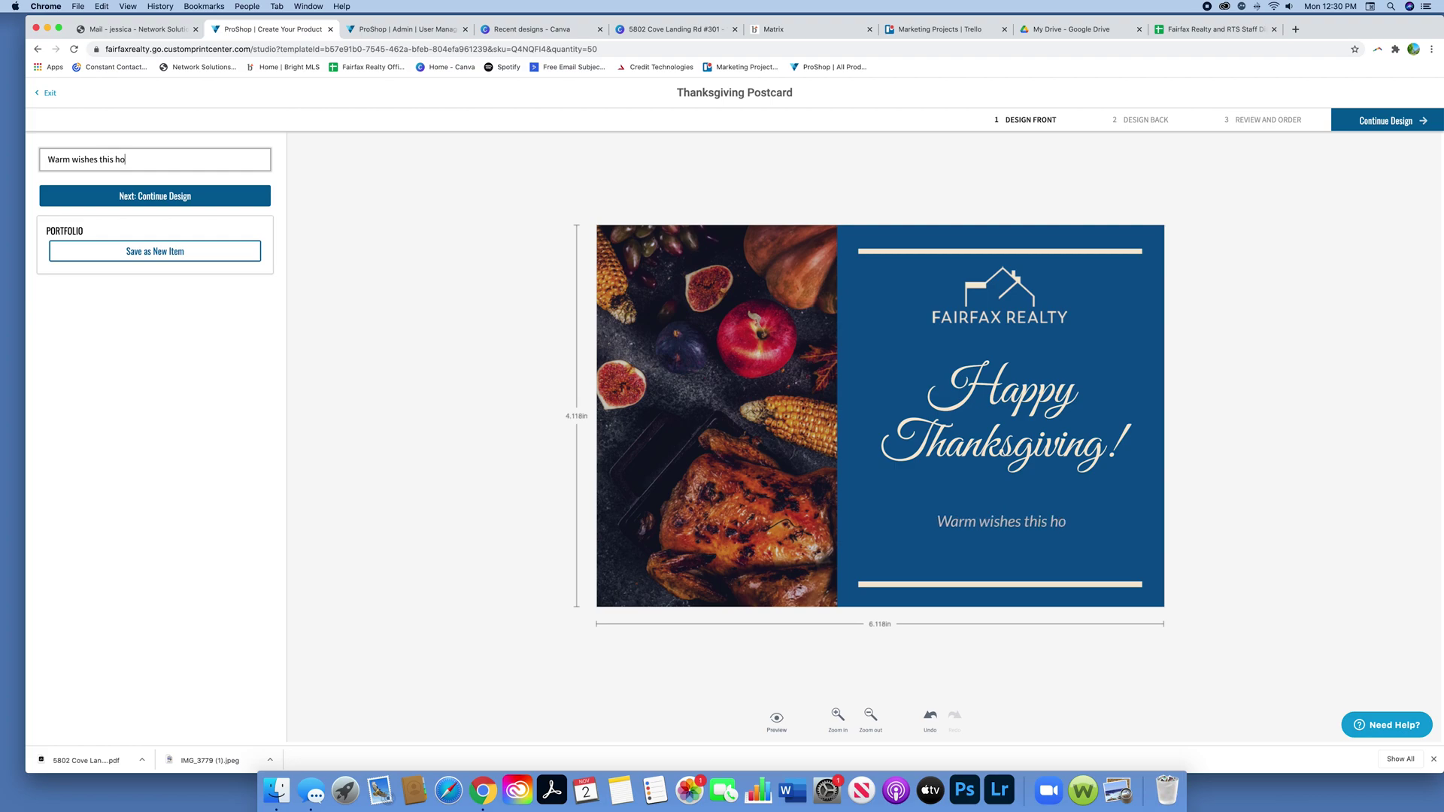
{"action": "type", "text": "liday se"}
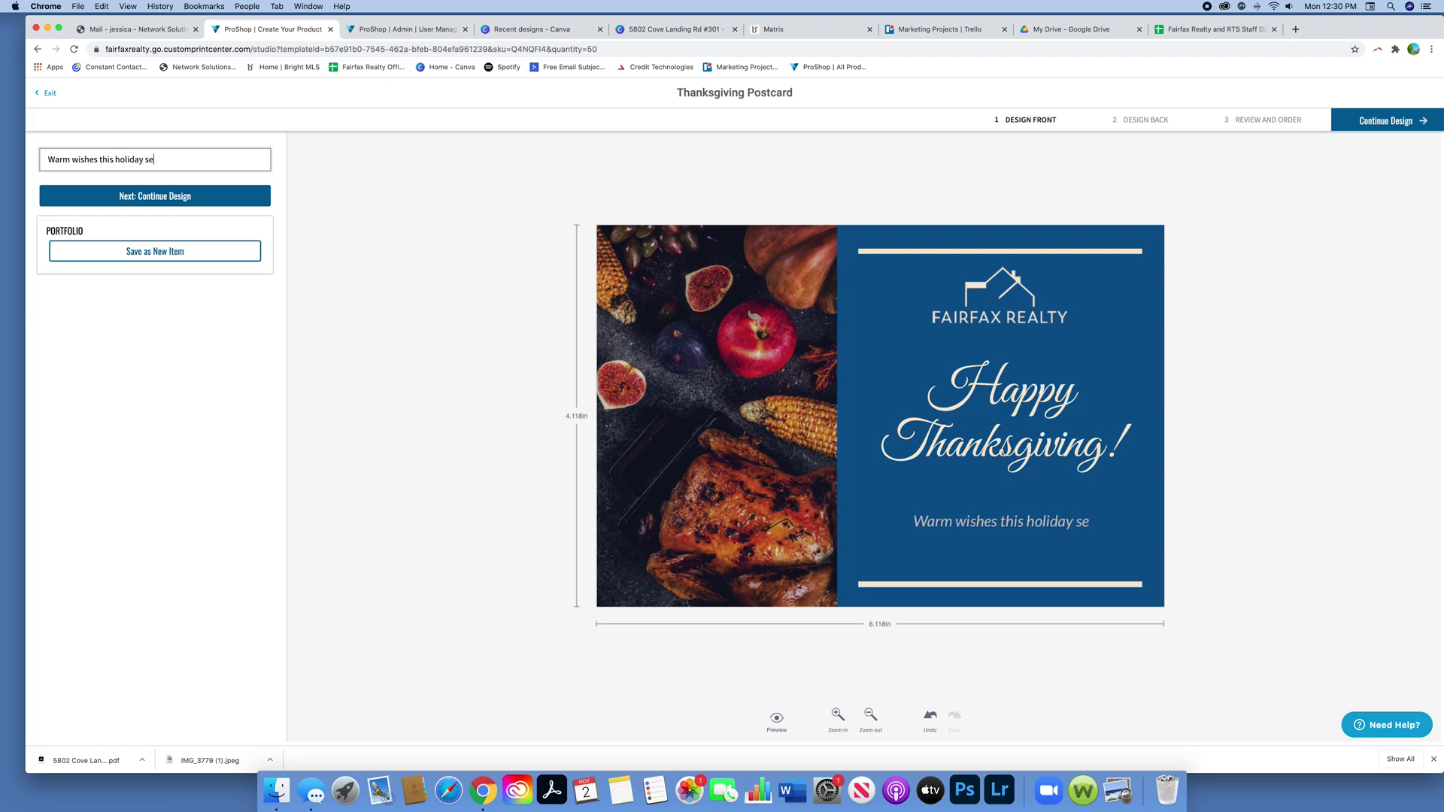
{"action": "type", "text": "ason!"}
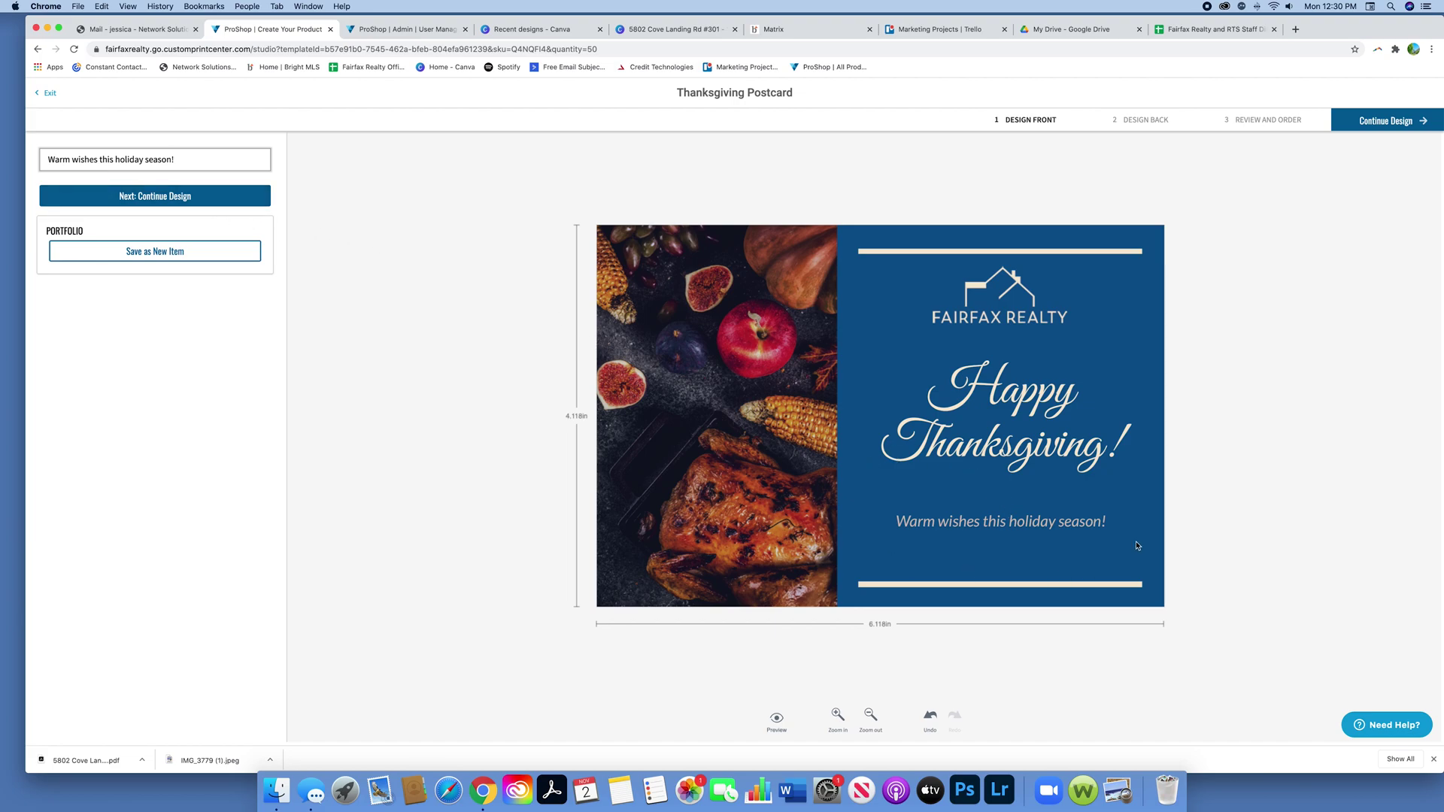
{"action": "left_click", "coordinate": [151, 197]}
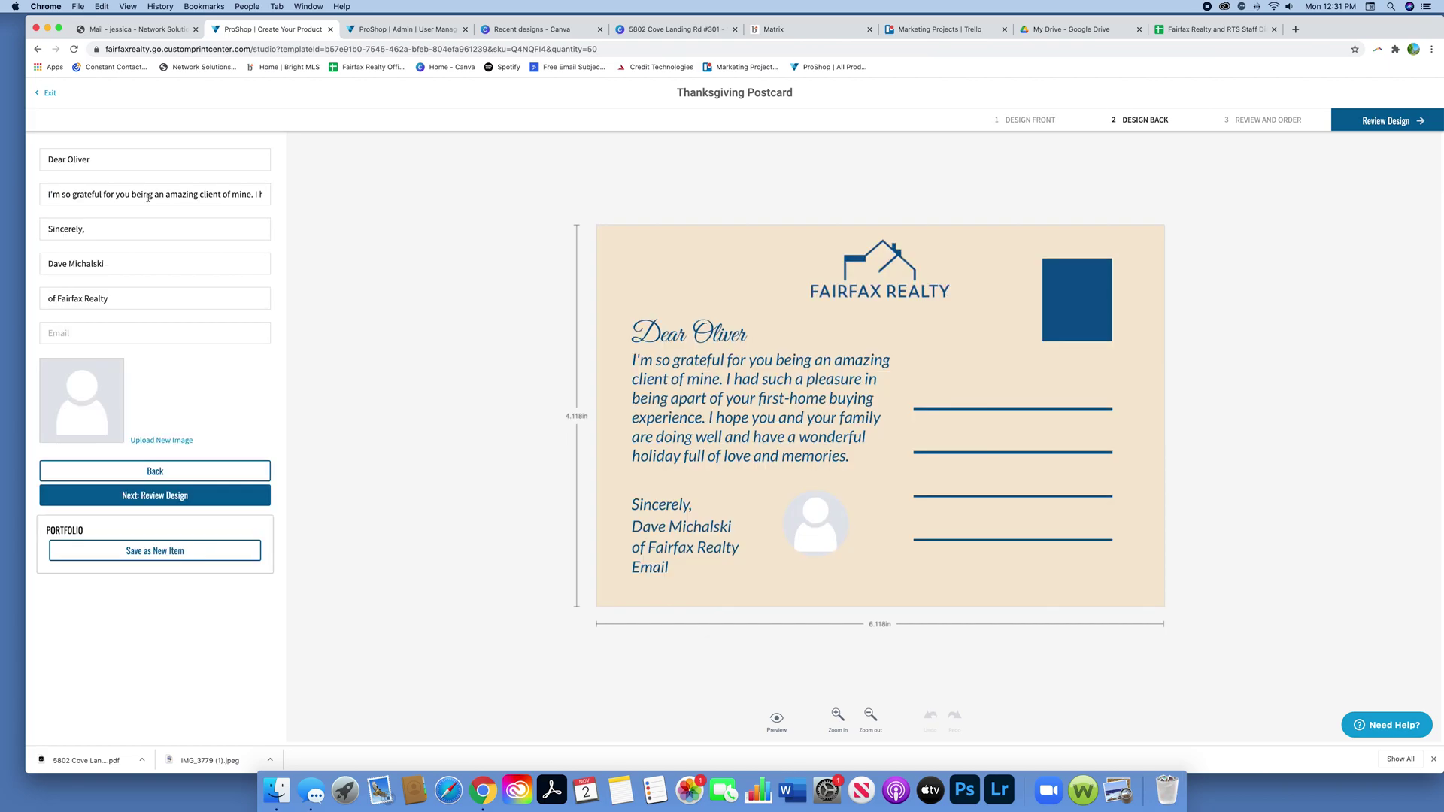
Step: Delete the back's greeting line and rewrite the message paragraph about printed or handwritten messages
{"action": "left_click", "coordinate": [699, 337]}
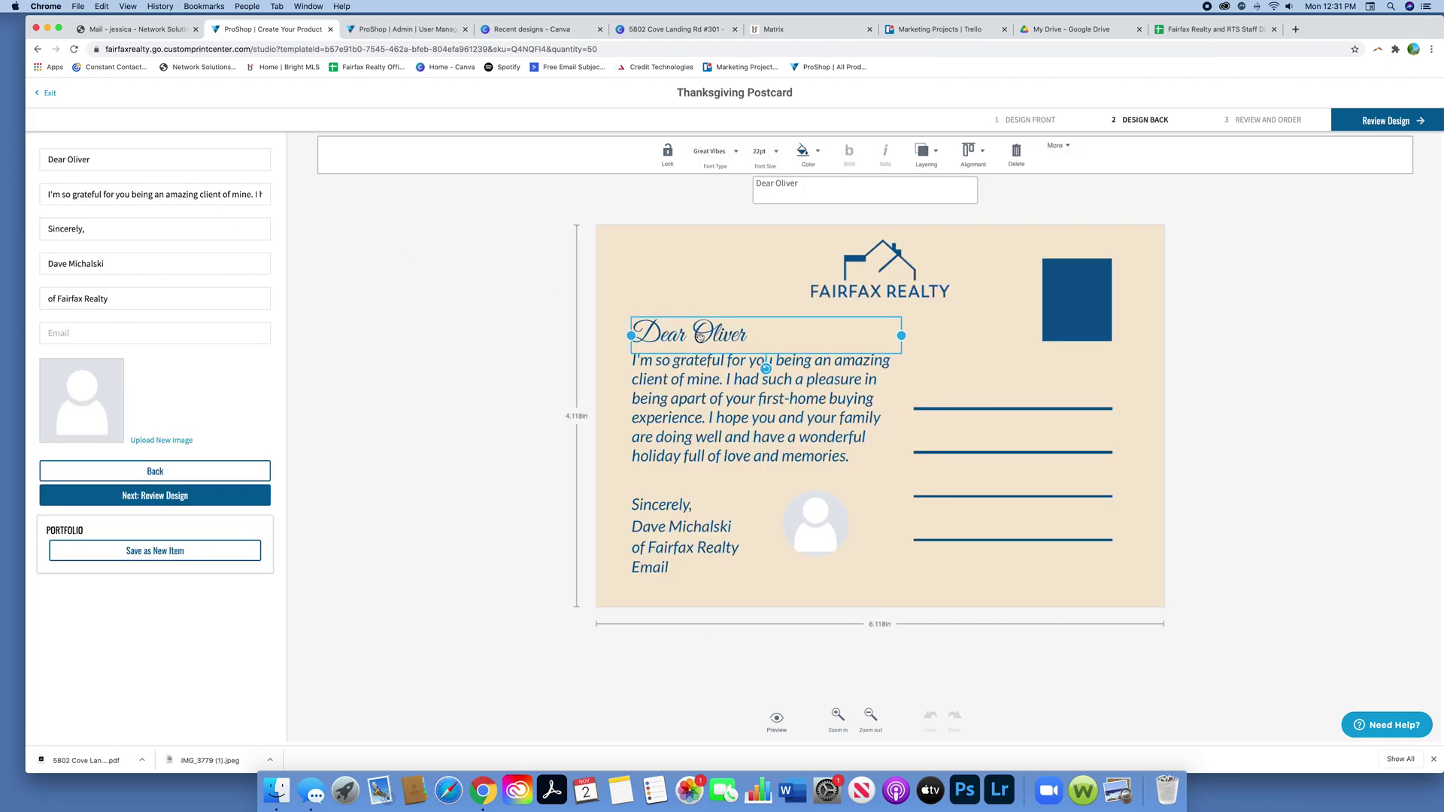
{"action": "key", "text": "Delete"}
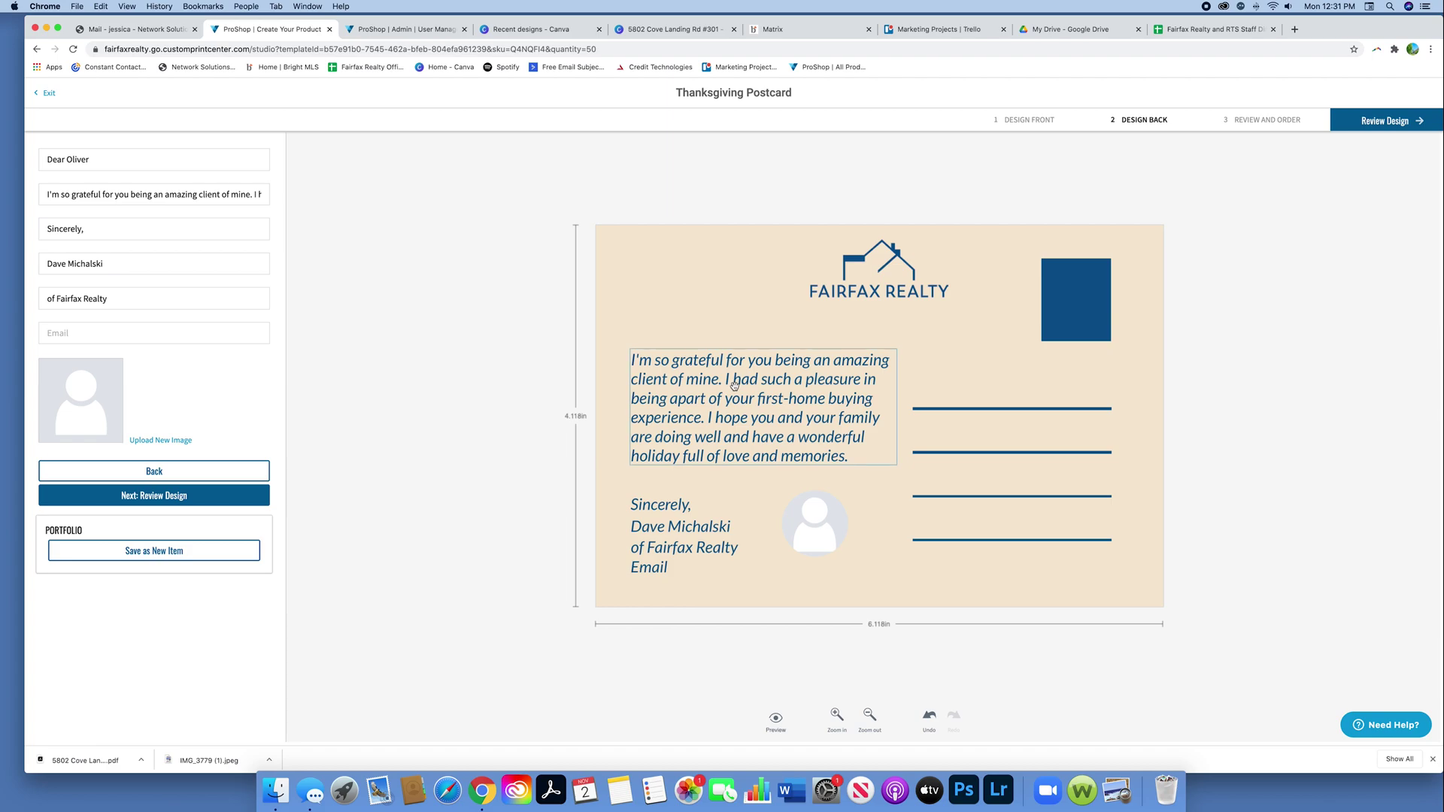
{"action": "left_click", "coordinate": [144, 196]}
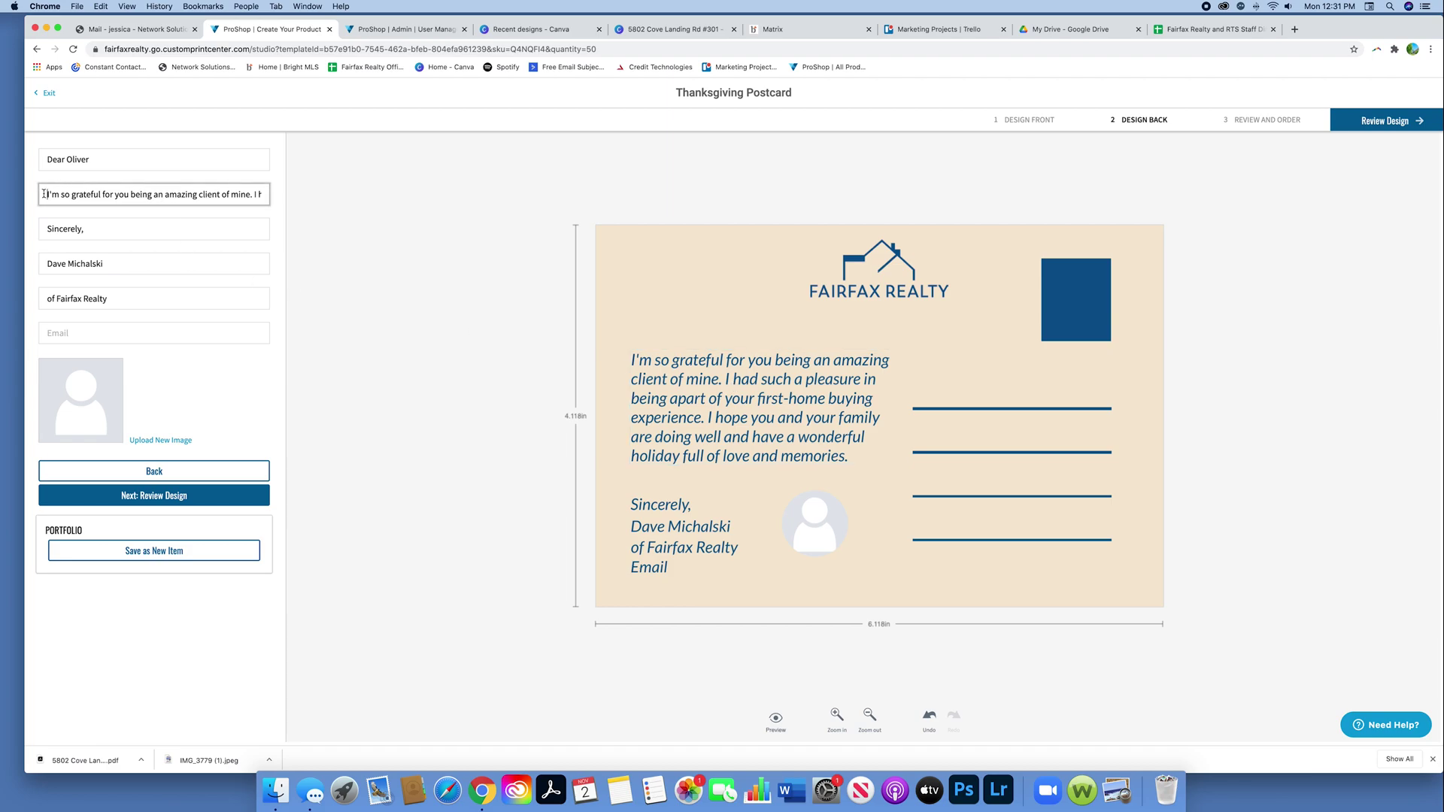
{"action": "key", "text": "super+a"}
{"action": "type", "text": "Her"}
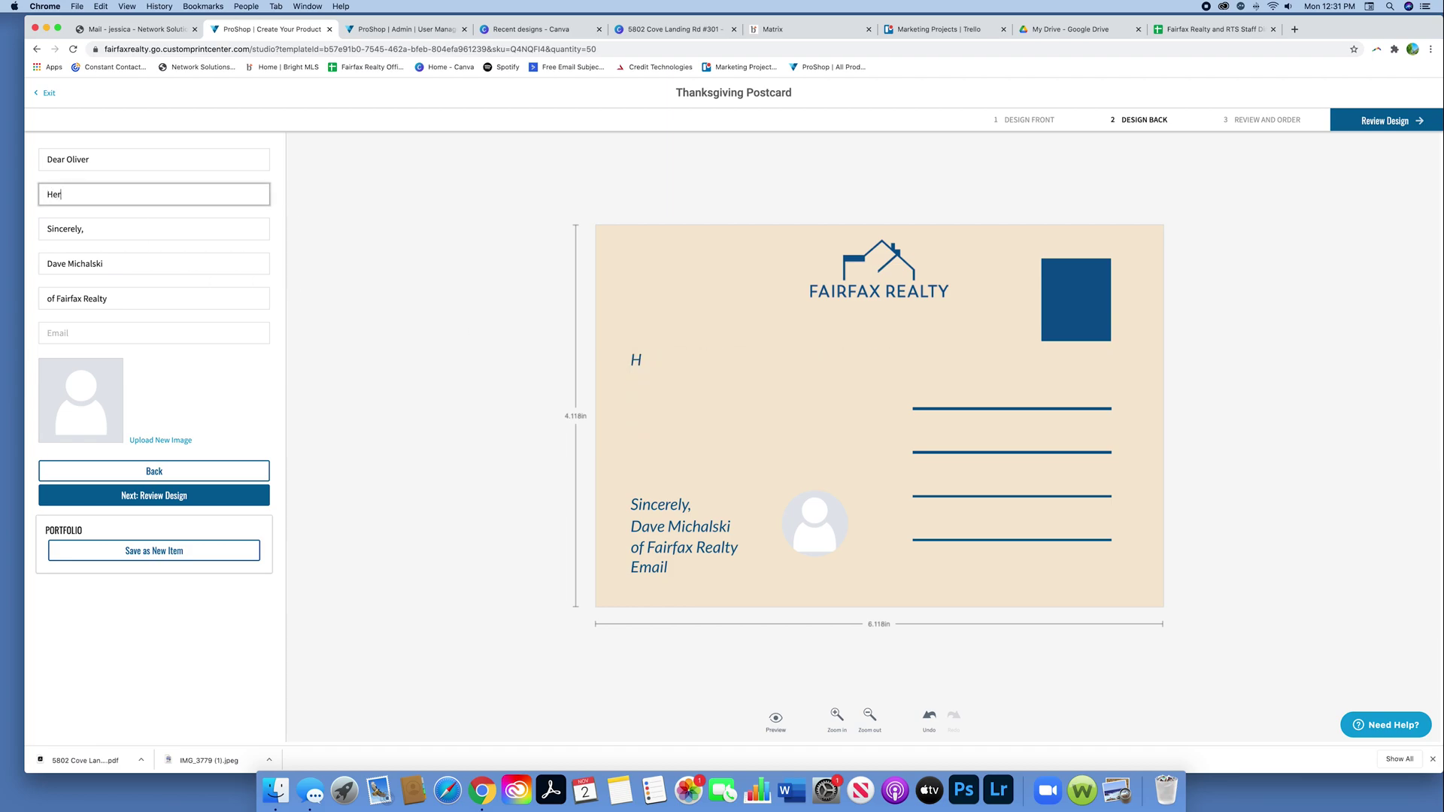
{"action": "type", "text": "e you can write whatever"}
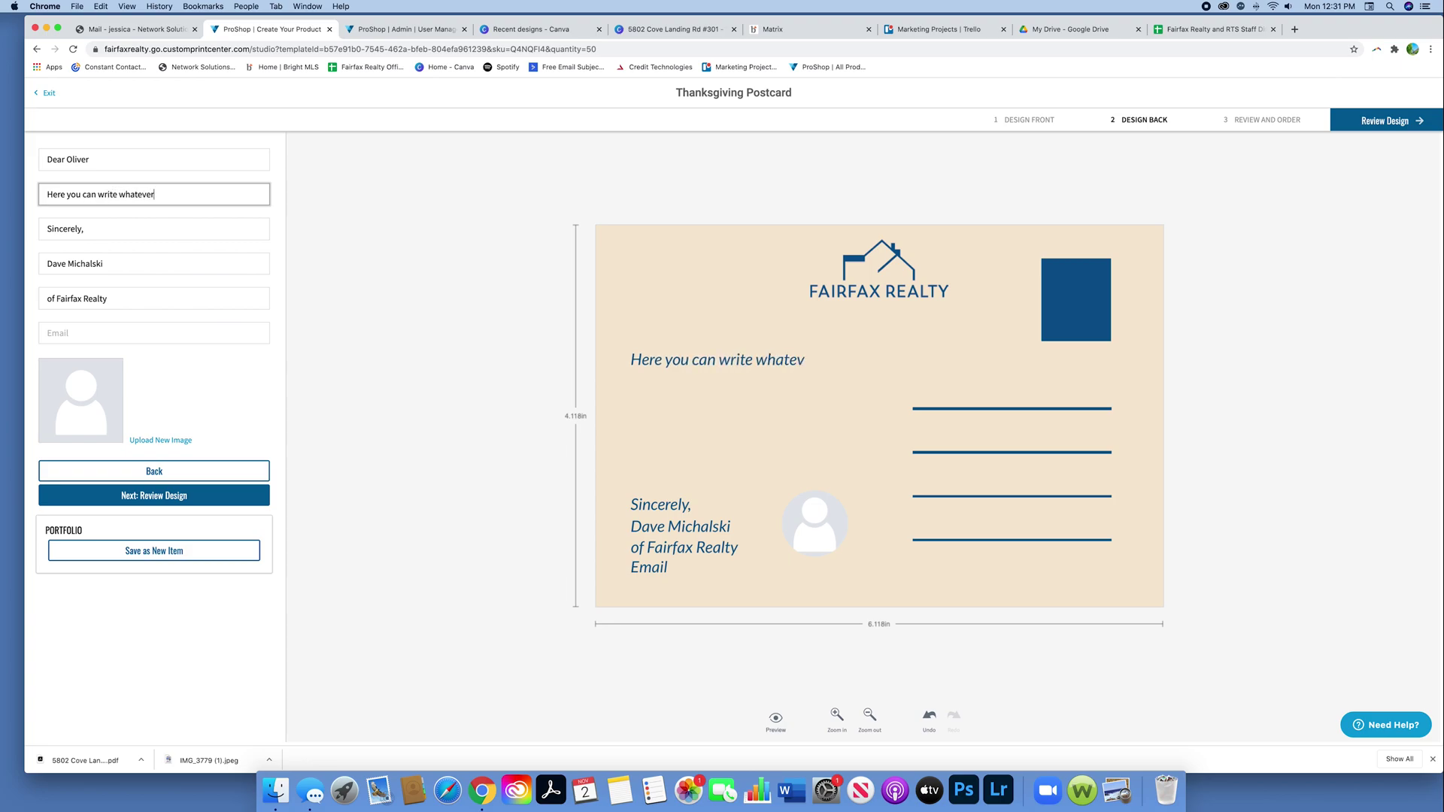
{"action": "type", "text": " you want or you can le"}
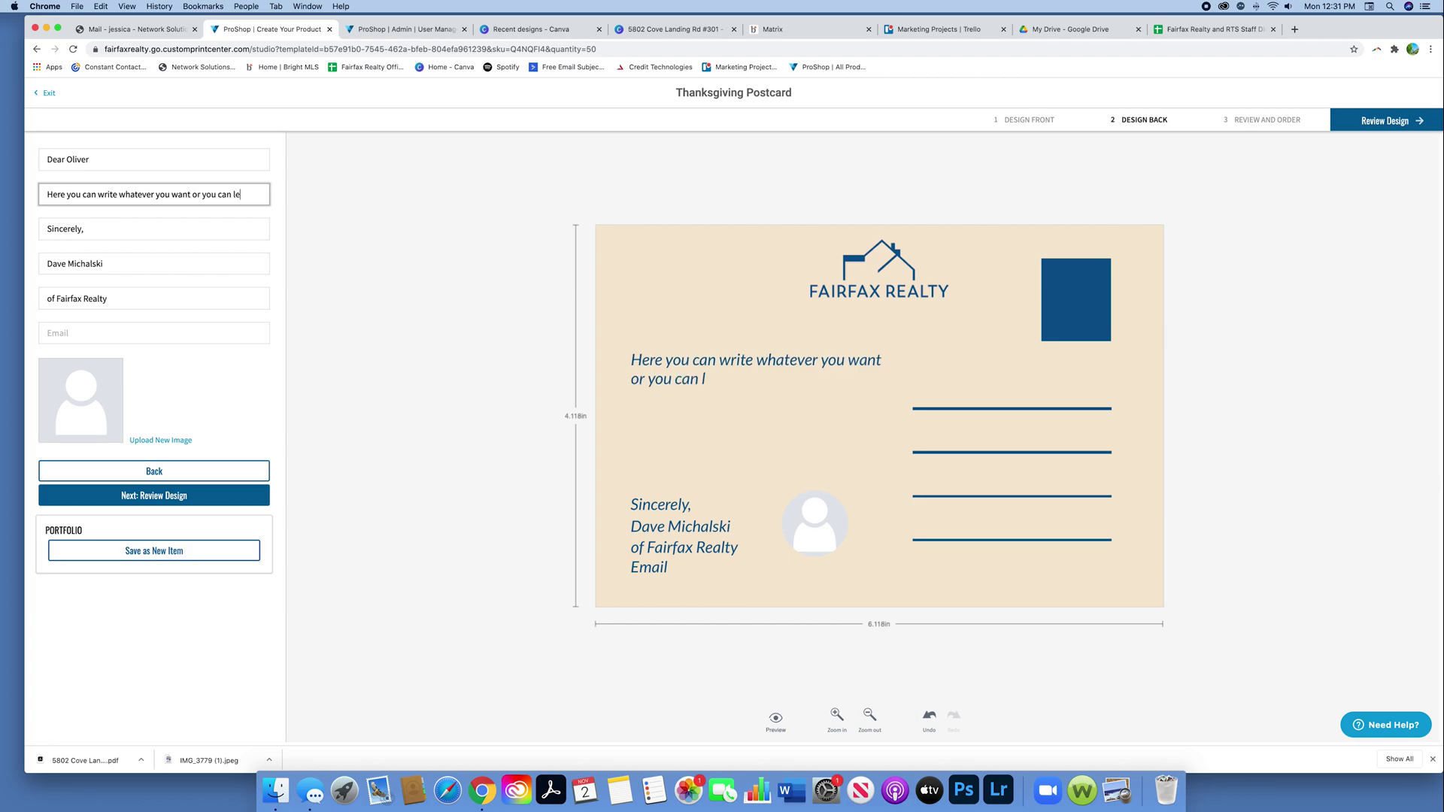
{"action": "type", "text": "ave it blank to"}
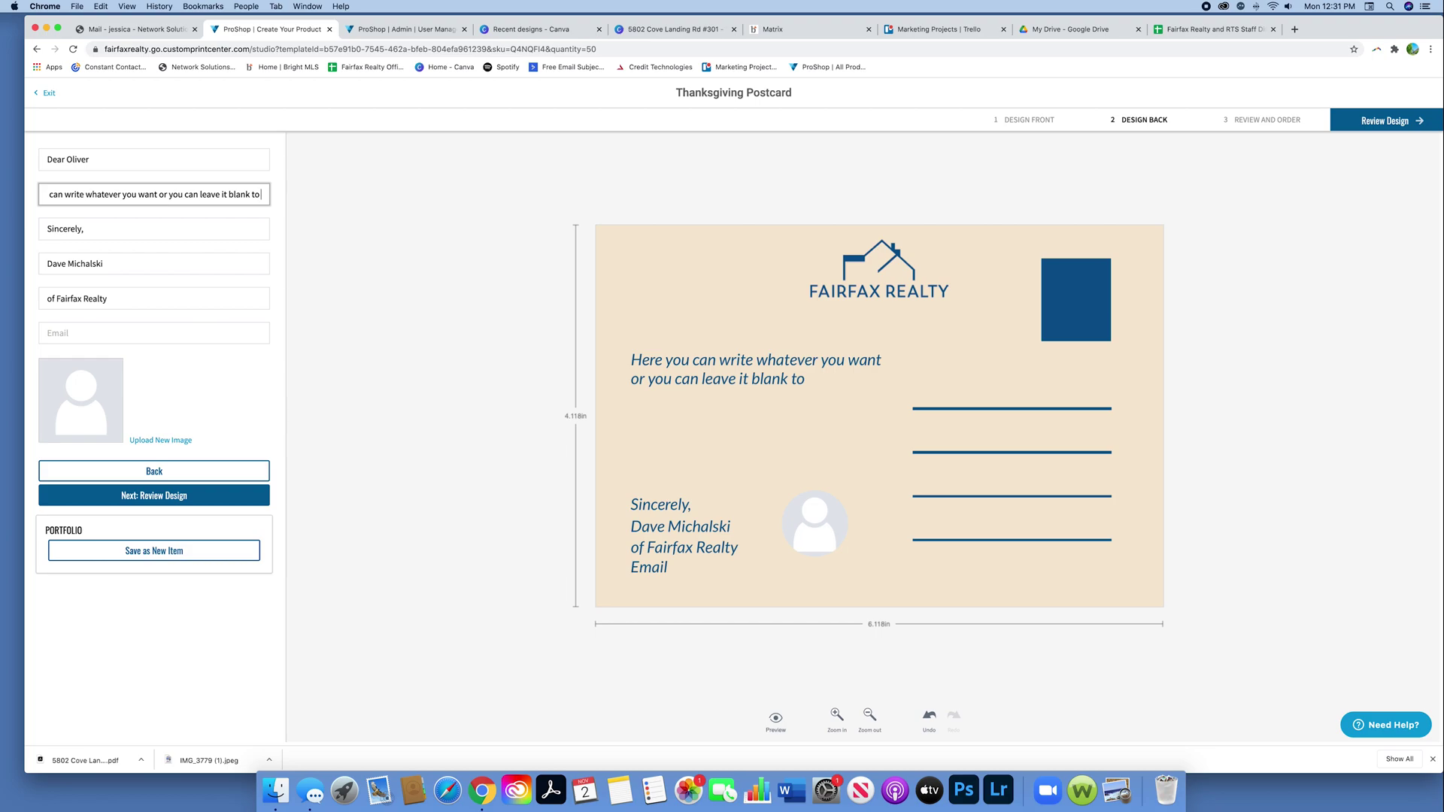
{"action": "type", "text": " handwrite your"}
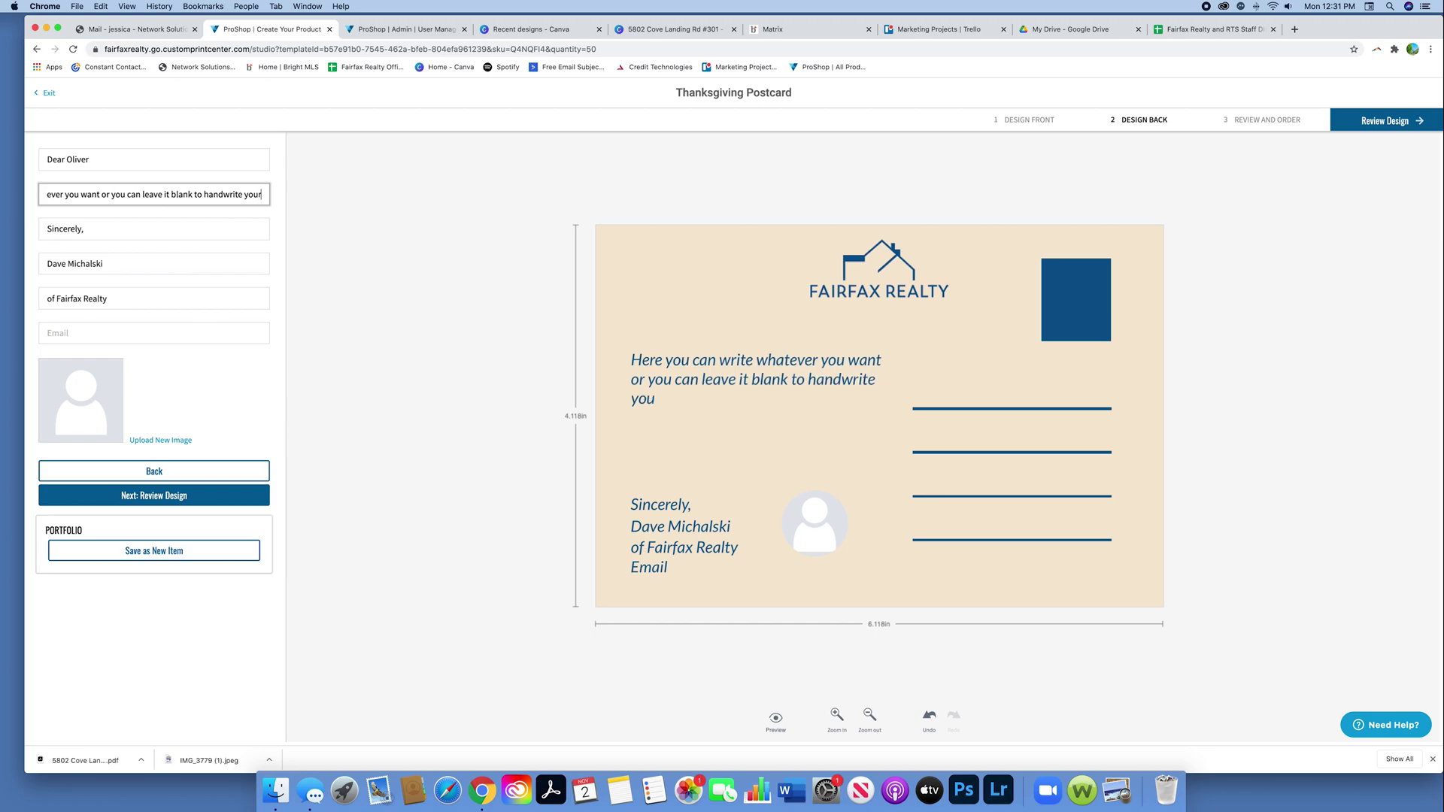
{"action": "type", "text": "message. "}
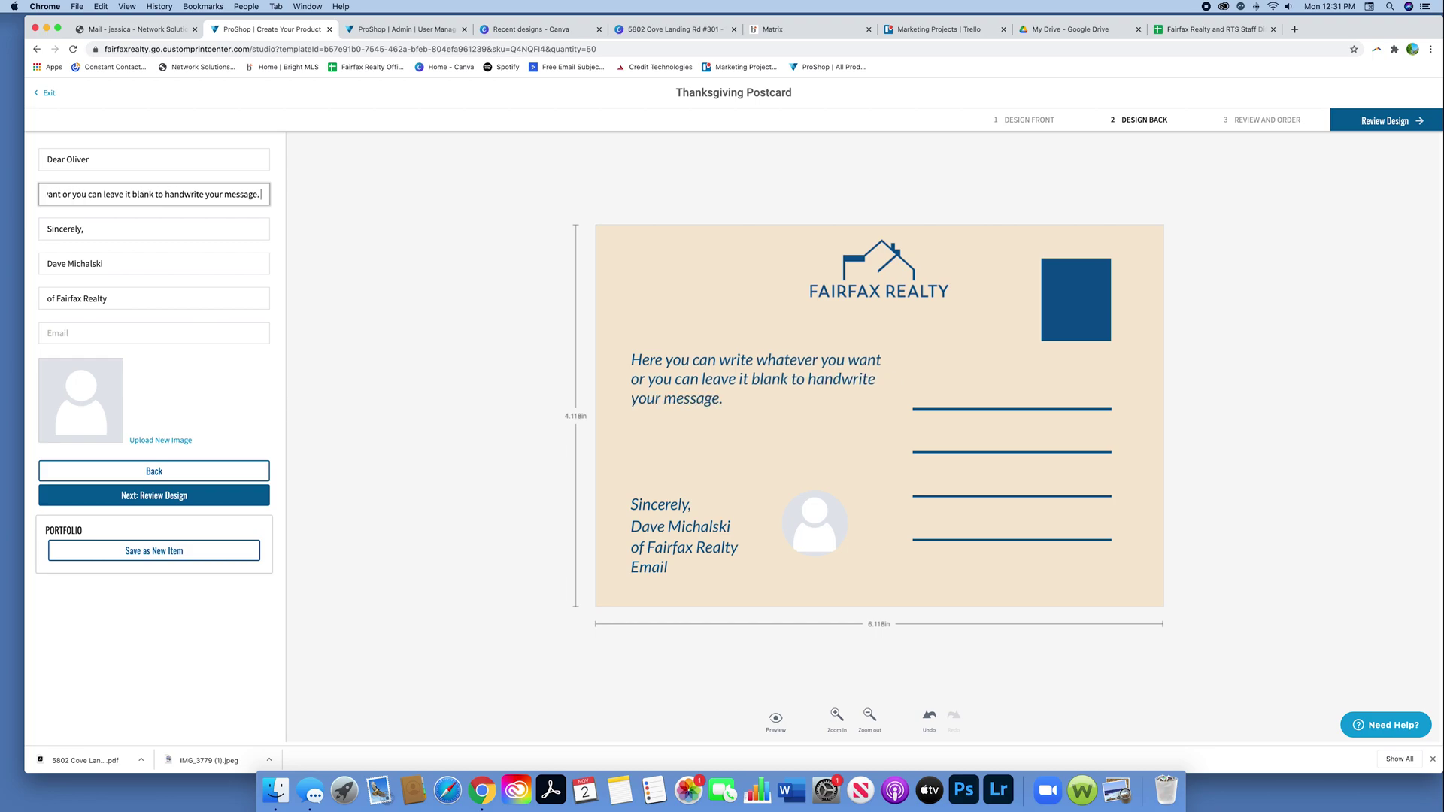
{"action": "type", "text": "Just know what"}
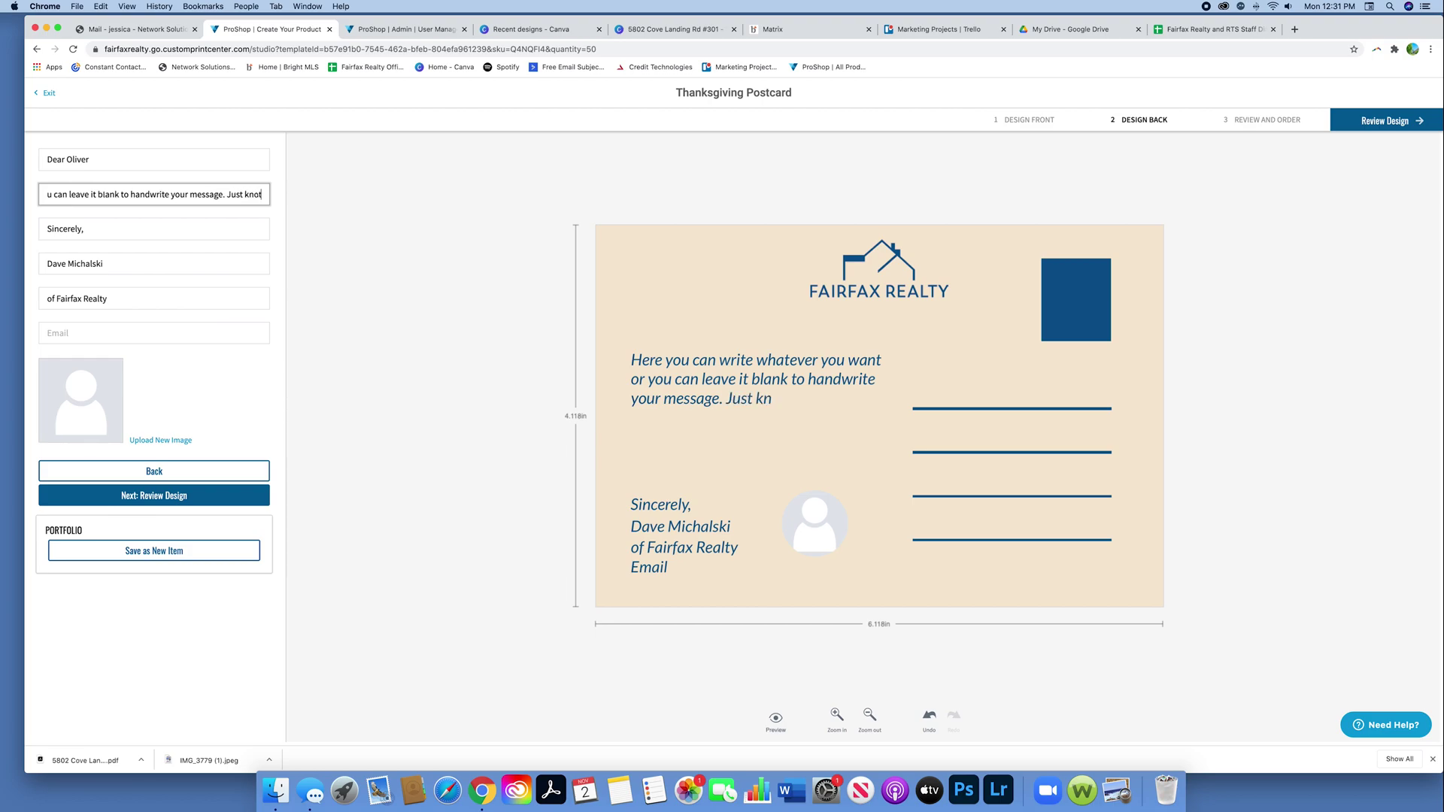
{"action": "type", "text": " you"}
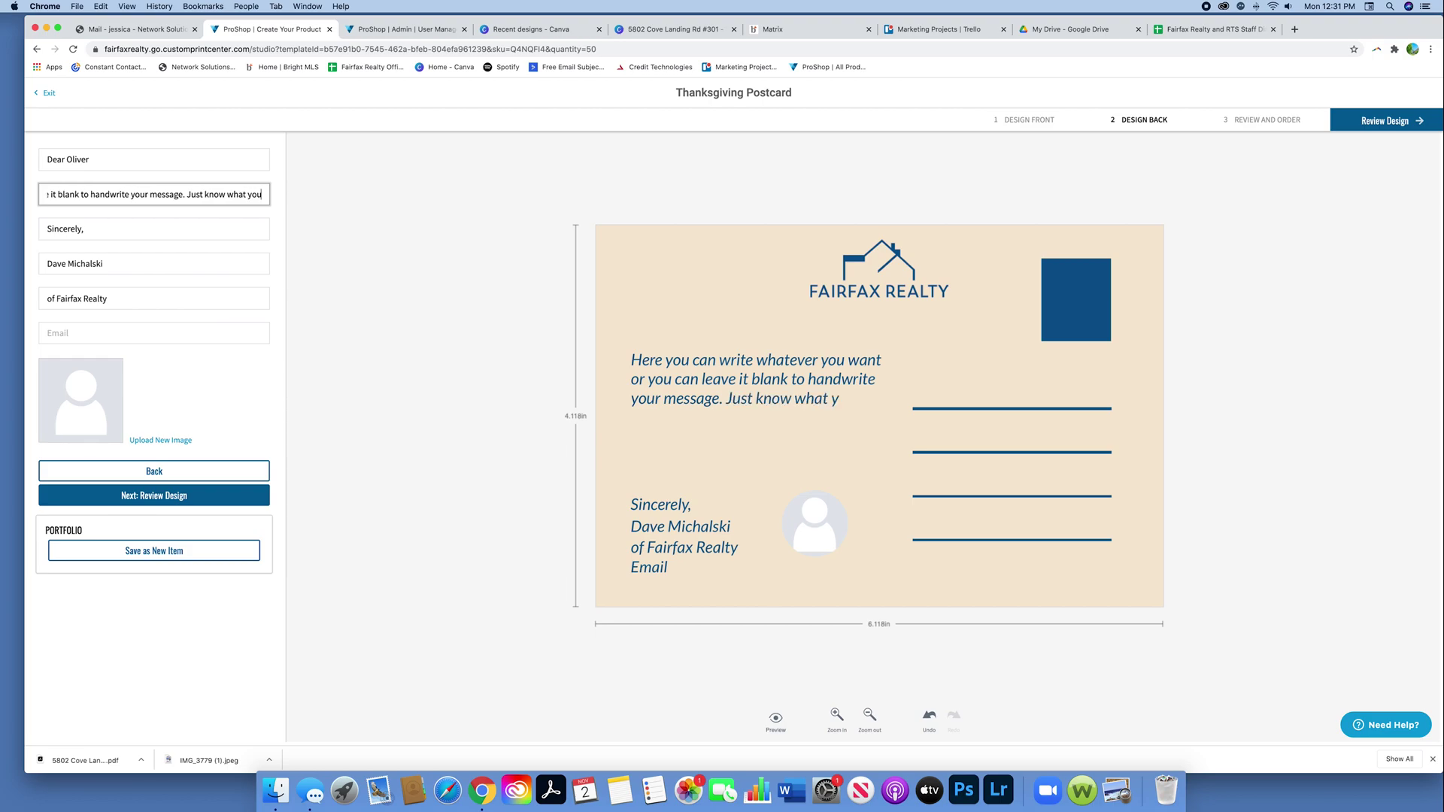
{"action": "type", "text": " write on ther"}
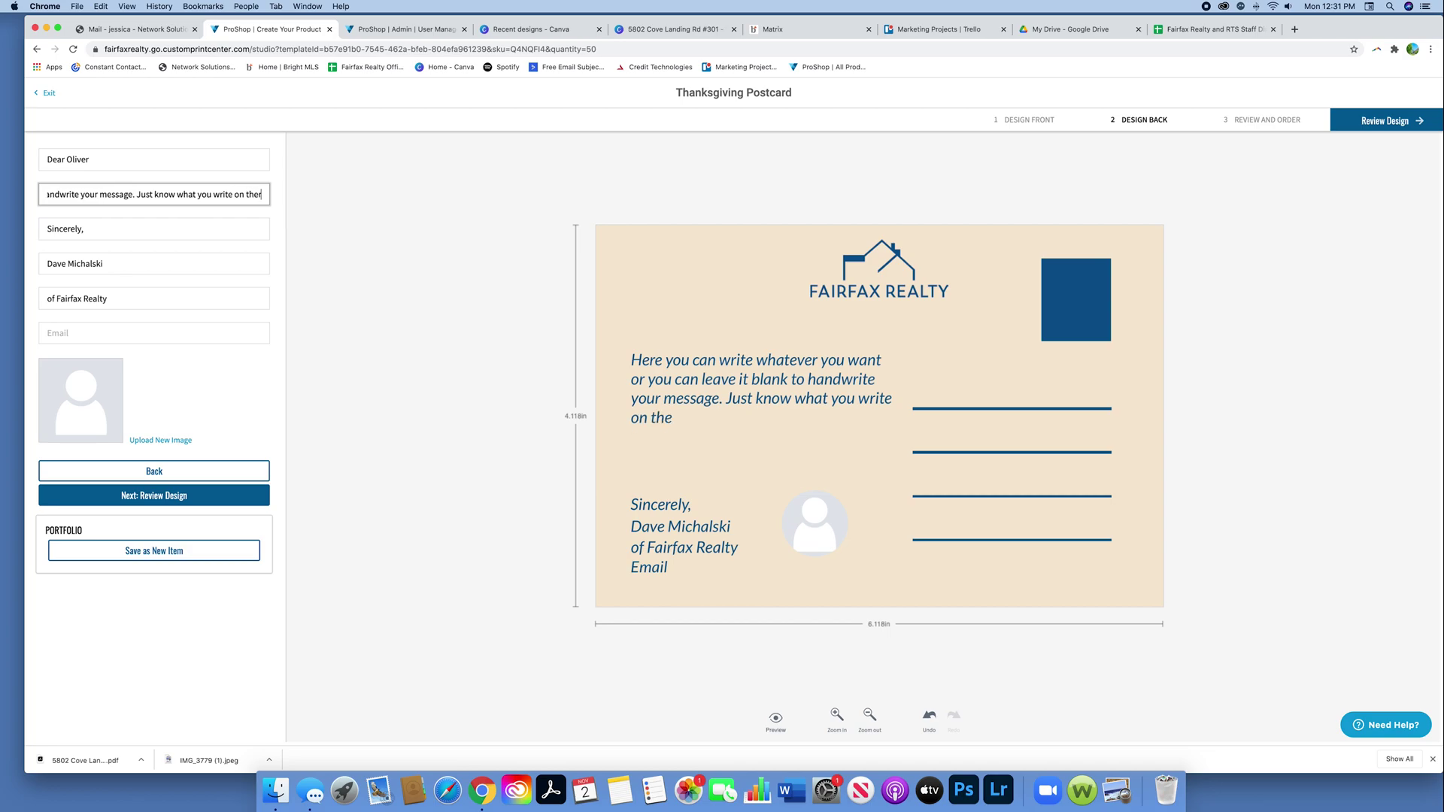
{"action": "type", "text": "e"}
{"action": "key", "text": "BackSpace"}
{"action": "key", "text": "BackSpace"}
{"action": "key", "text": "BackSpace"}
{"action": "key", "text": "BackSpace"}
{"action": "key", "text": "BackSpace"}
{"action": "type", "text": "here will"}
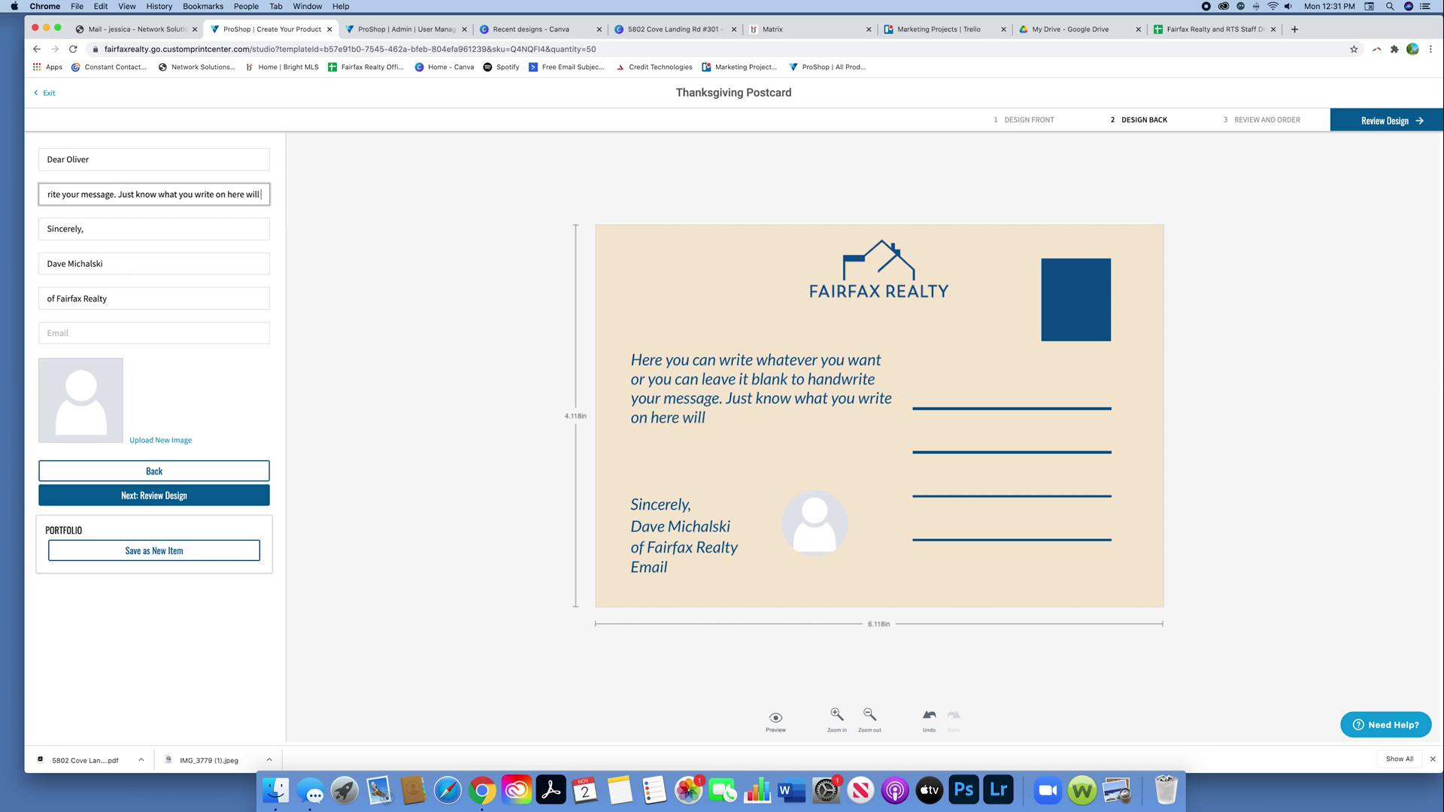
{"action": "type", "text": " be printed on ev"}
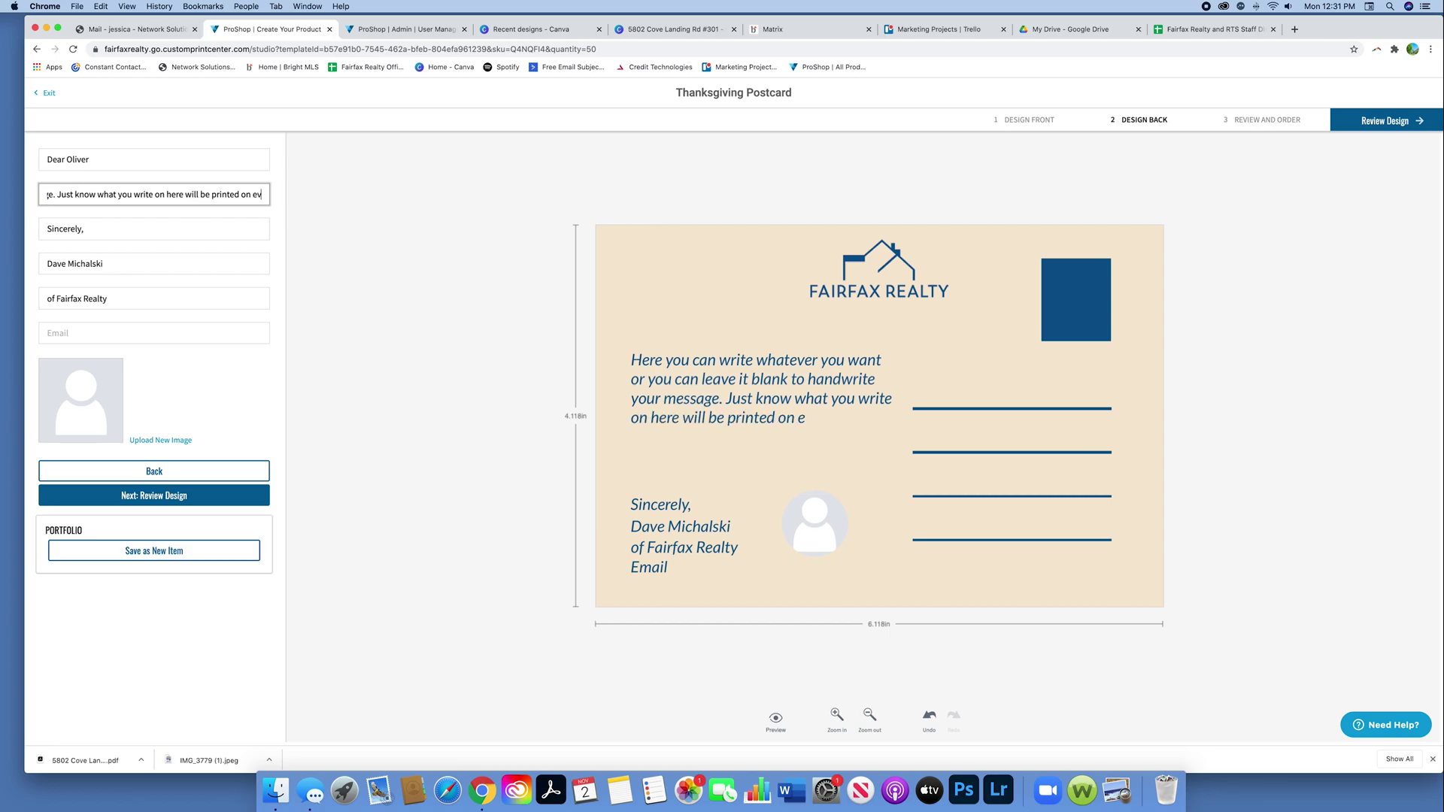
{"action": "type", "text": "ery postcard."}
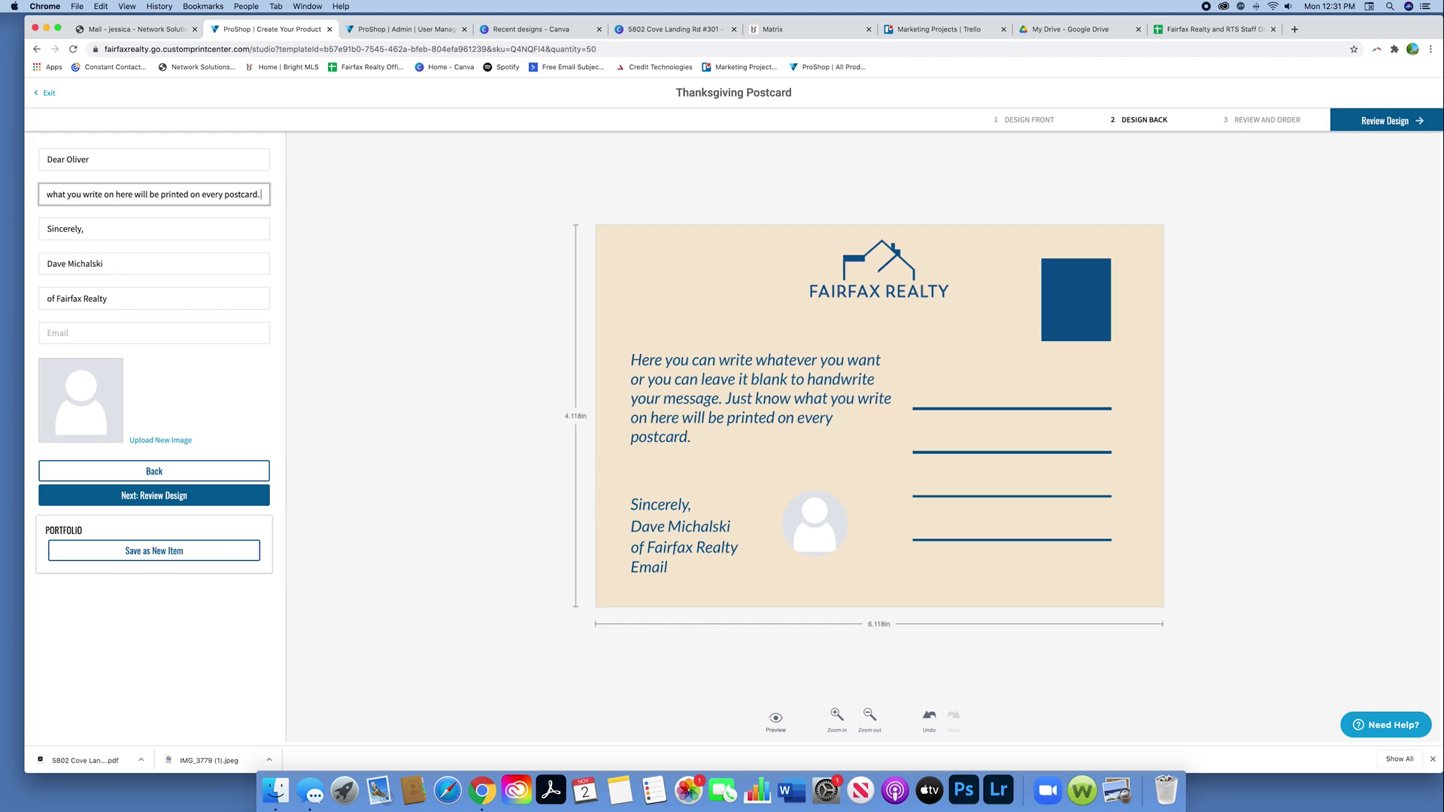
Step: Change the closing to 'Best Regards' with the sender's first name, and enter their e-mail
{"action": "left_click_drag", "start_coordinate": [105, 264], "coordinate": [46, 260]}
{"action": "type", "text": "Jessica"}
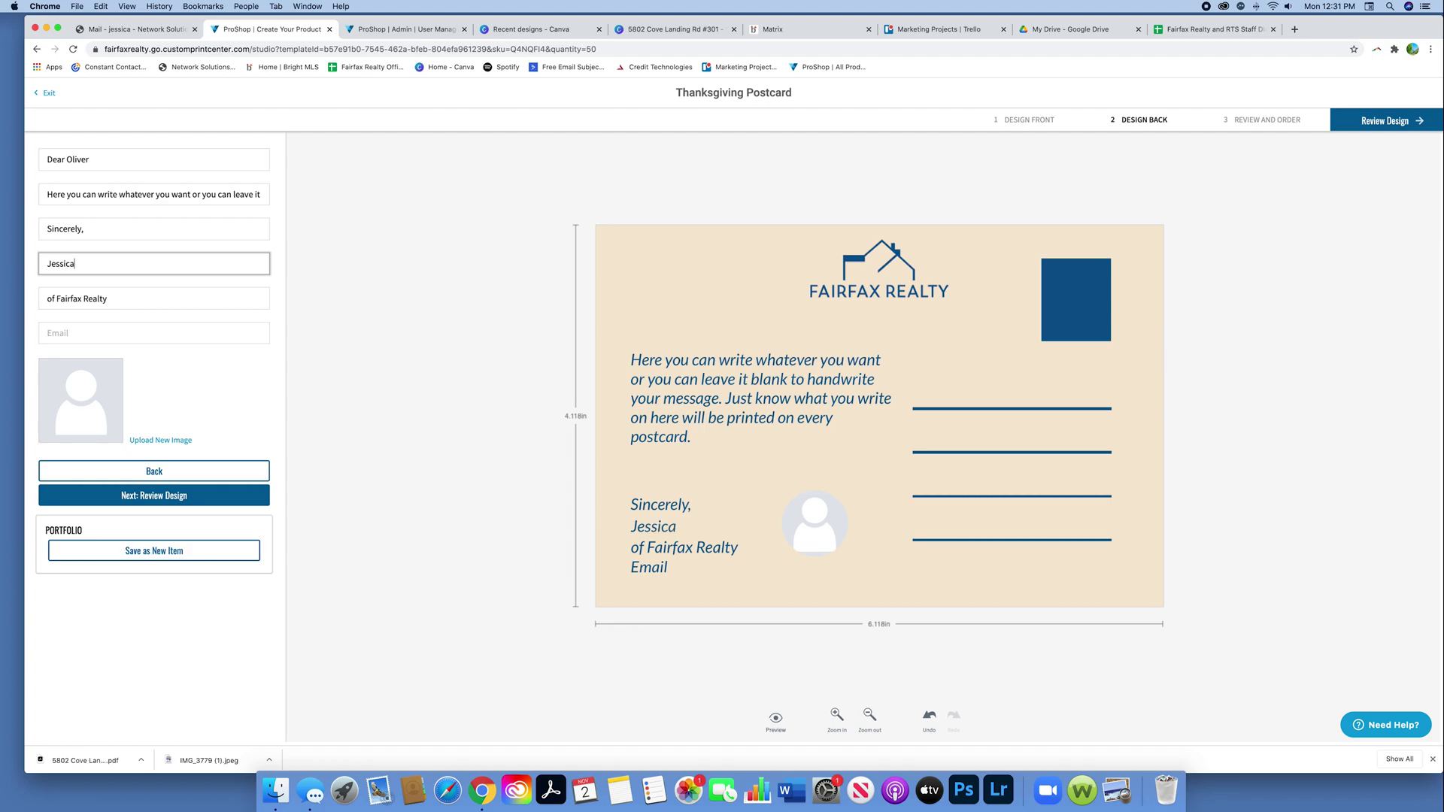
{"action": "left_click_drag", "start_coordinate": [82, 229], "coordinate": [40, 228]}
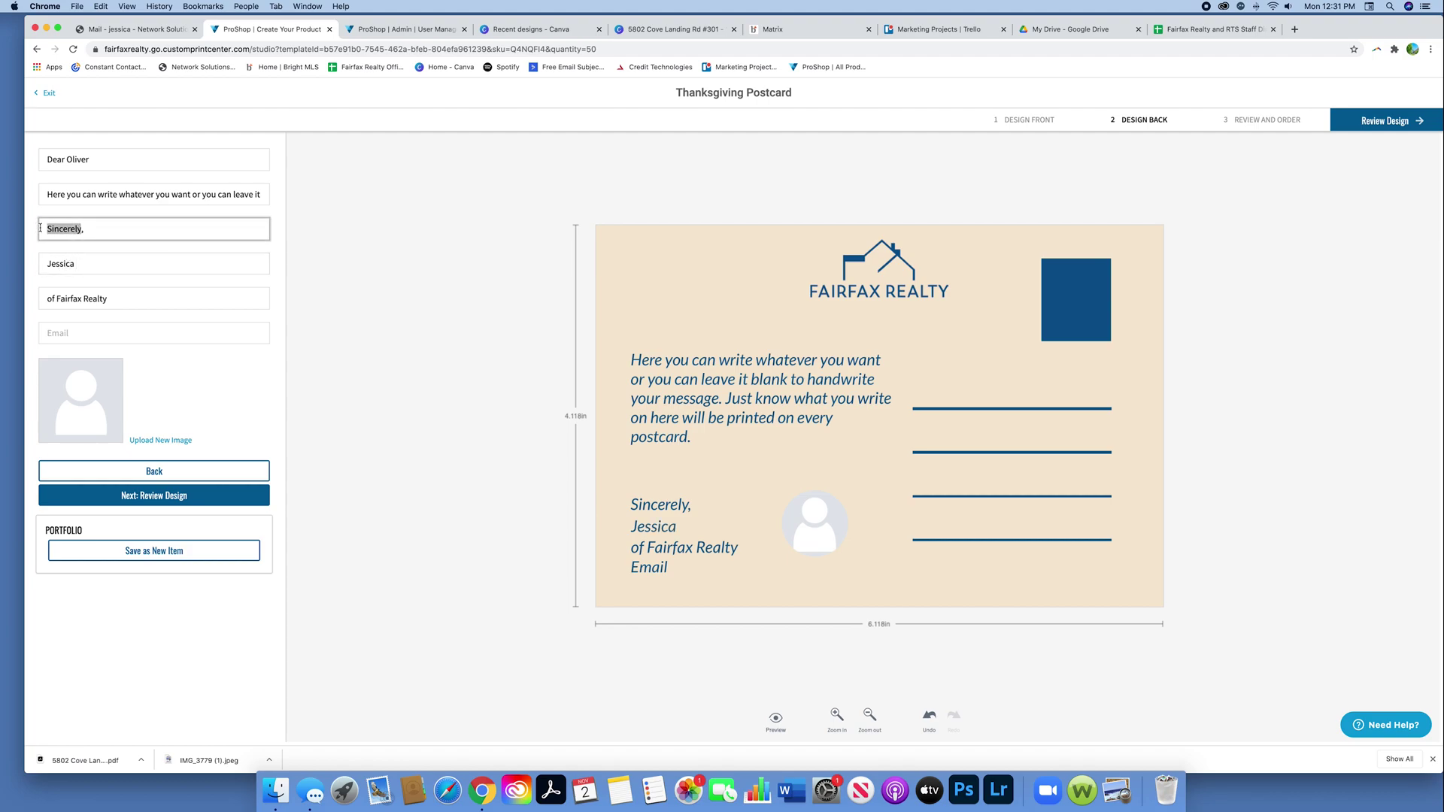
{"action": "type", "text": "Best Regards,"}
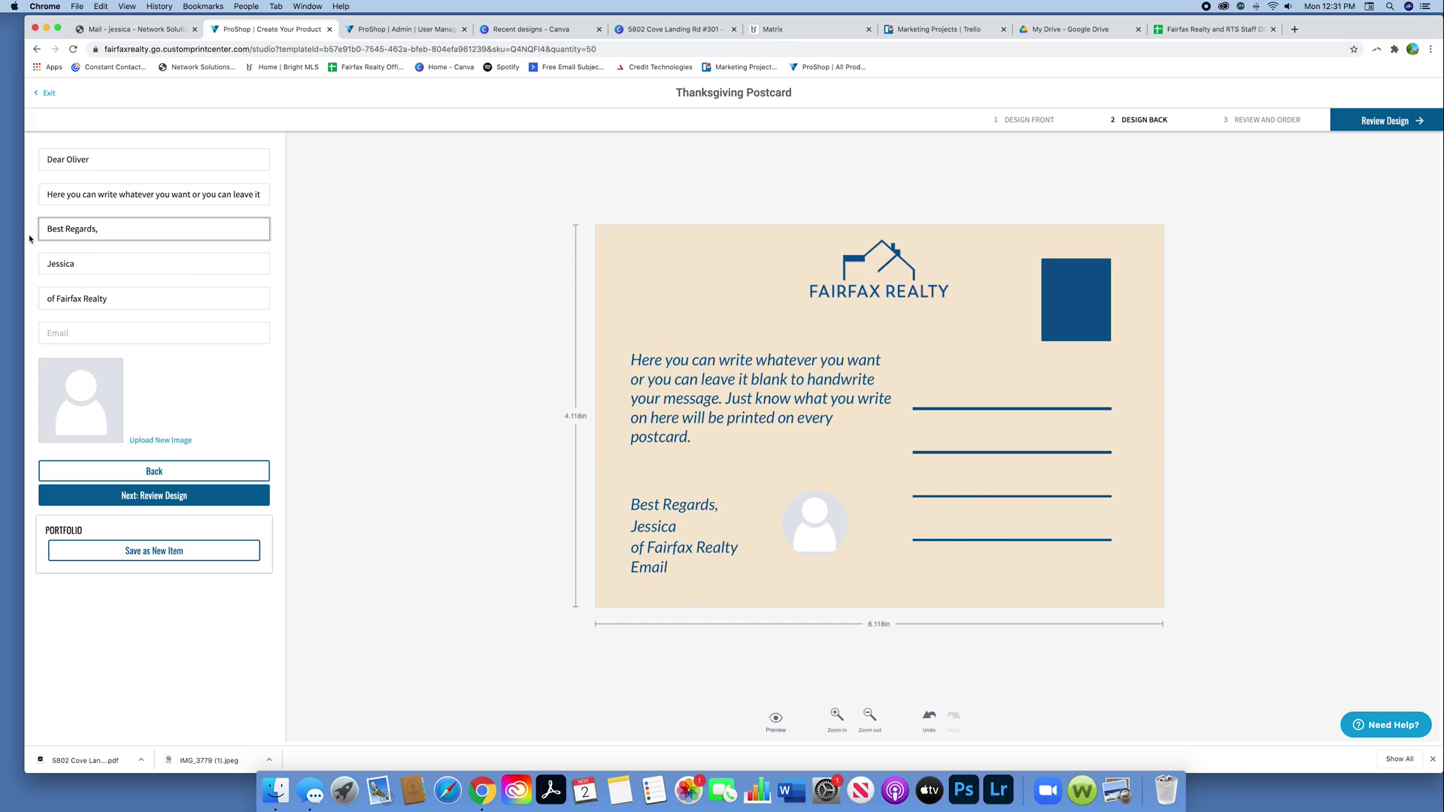
{"action": "left_click", "coordinate": [101, 332]}
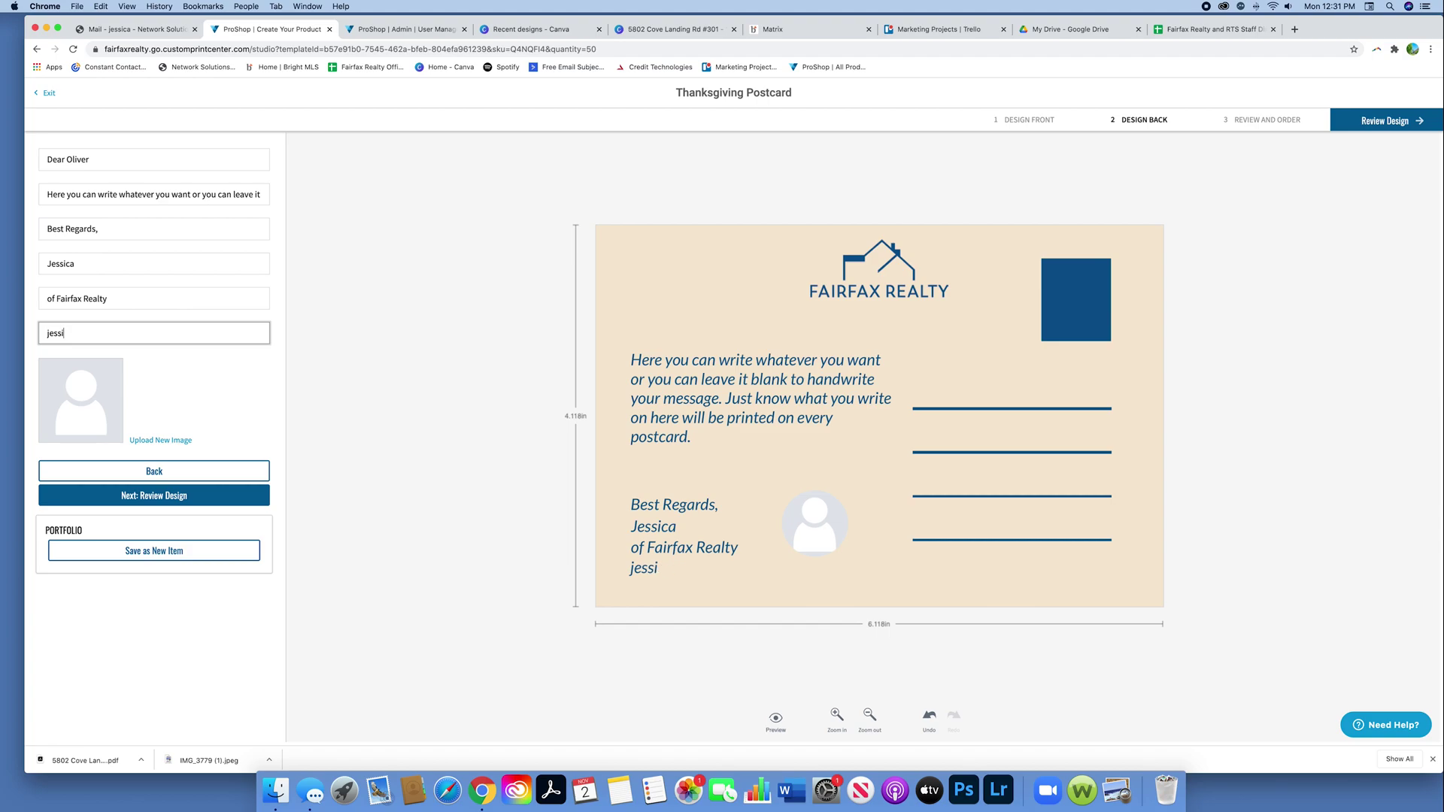
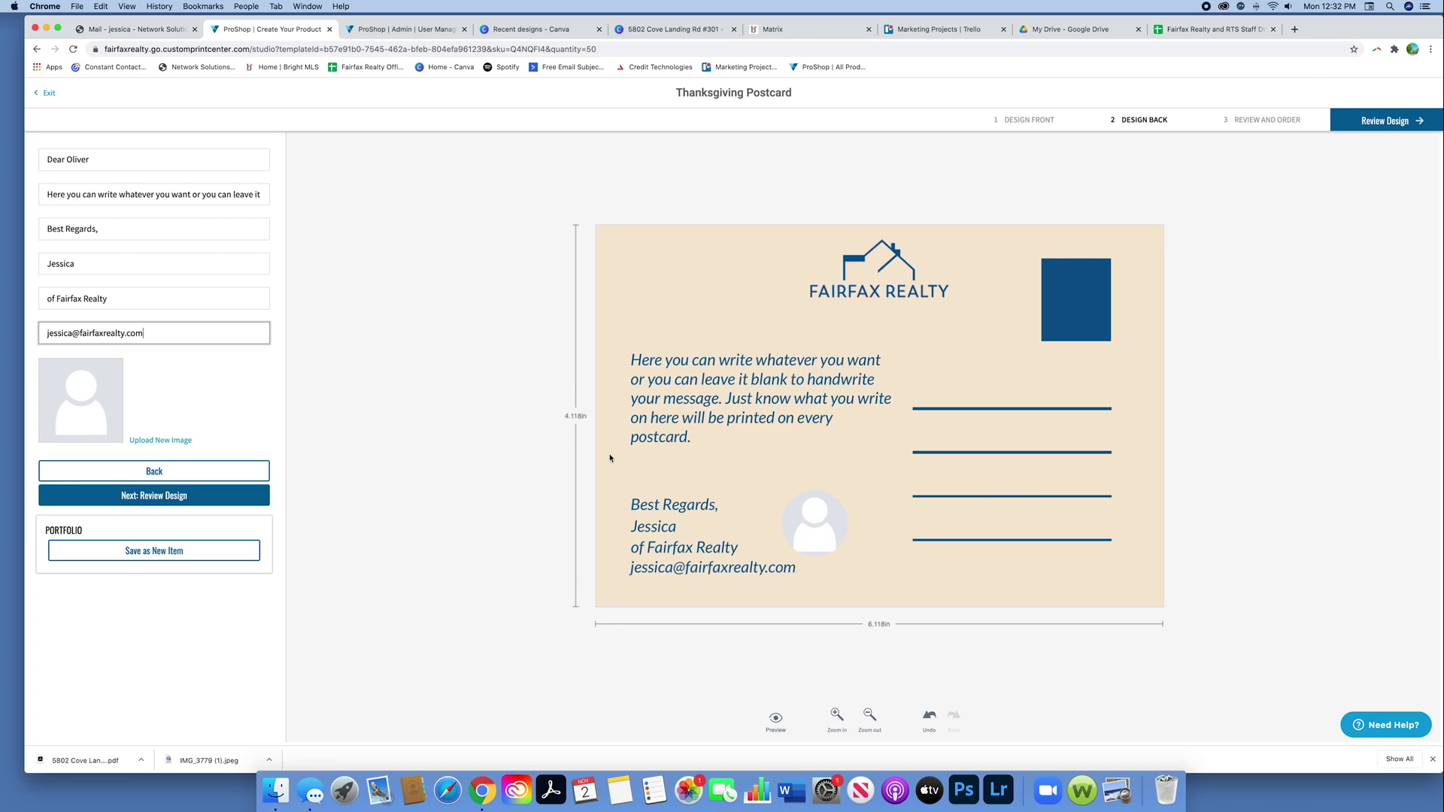
Step: Upload the headshot PNG to replace the placeholder photo
{"action": "left_click", "coordinate": [185, 441]}
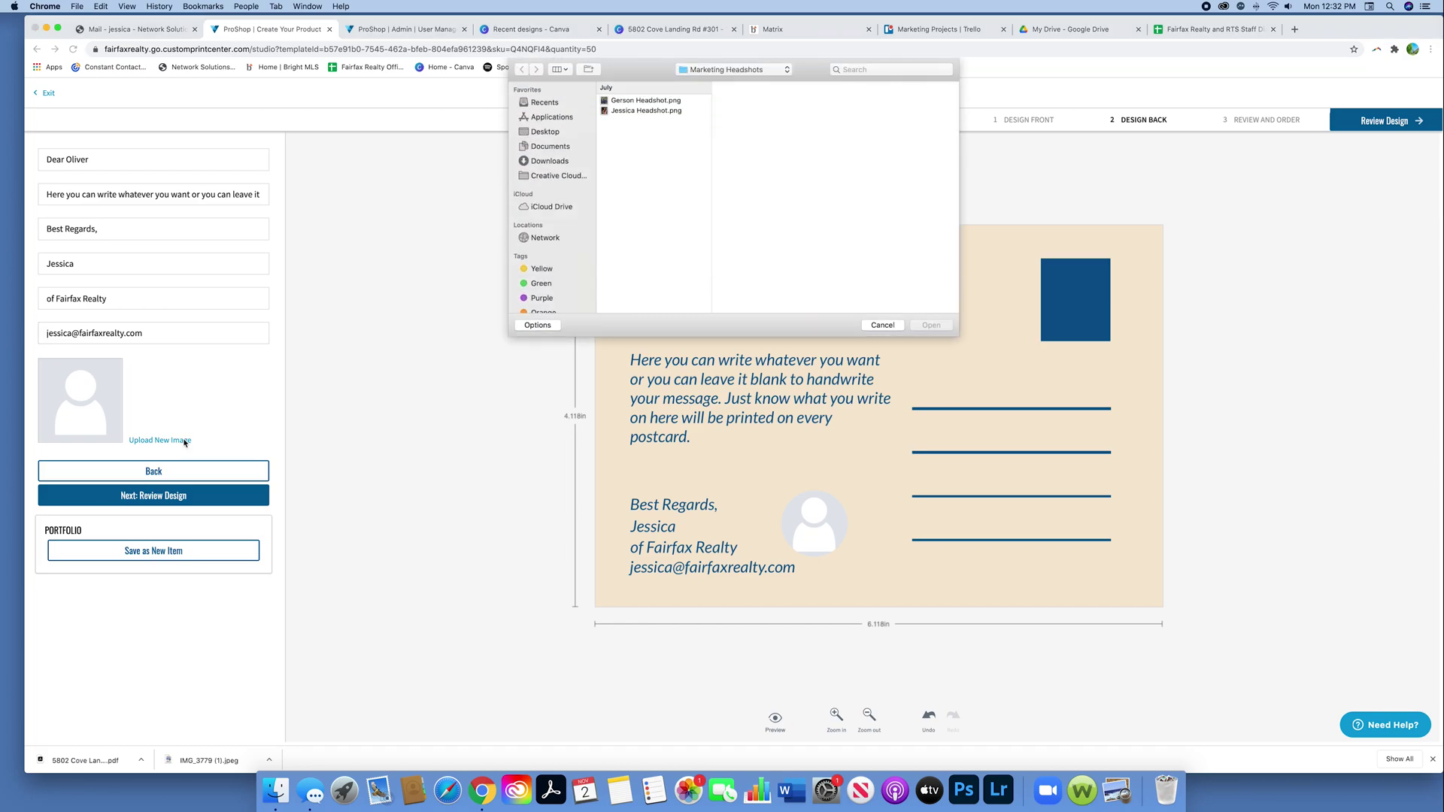
{"action": "left_click", "coordinate": [657, 111]}
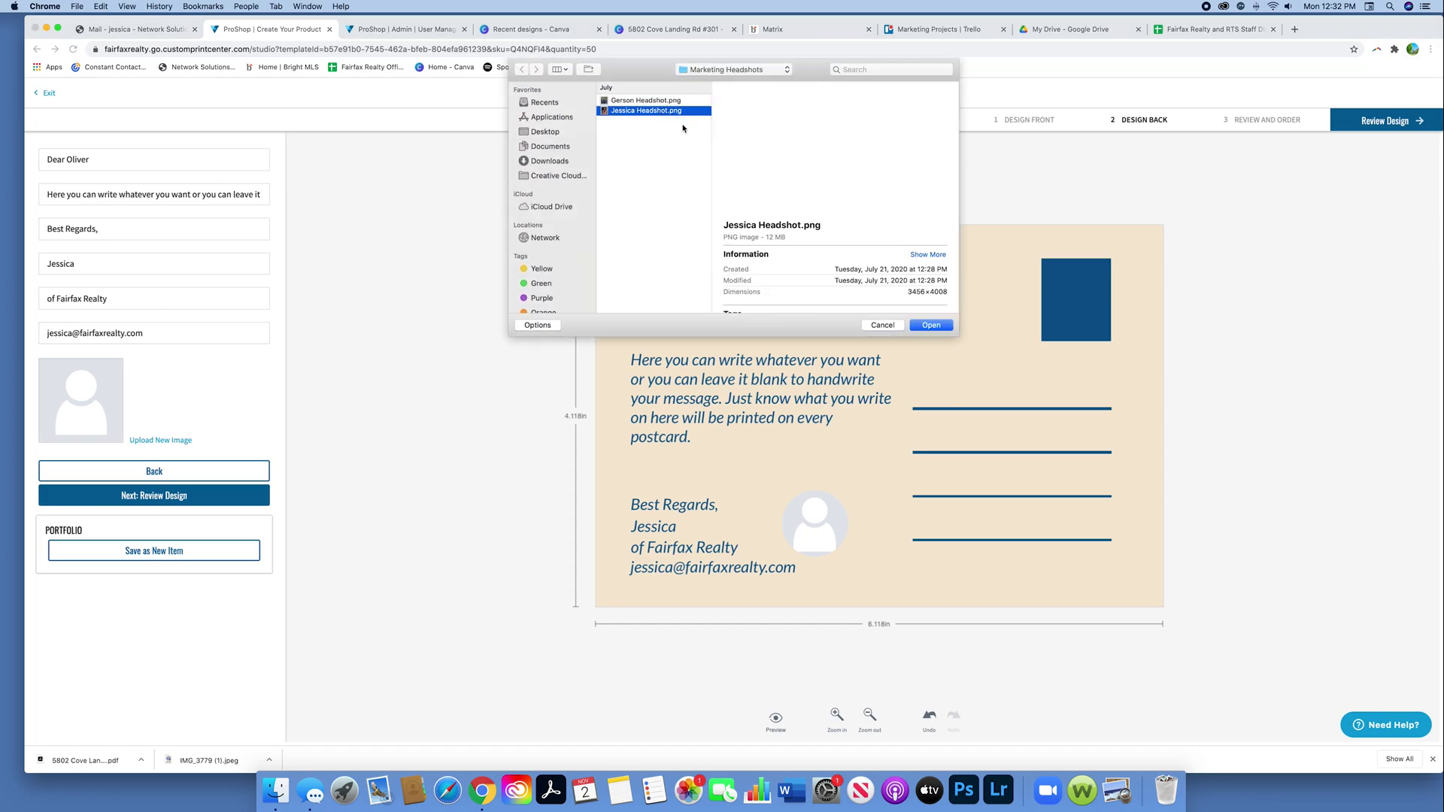
{"action": "left_click", "coordinate": [945, 325]}
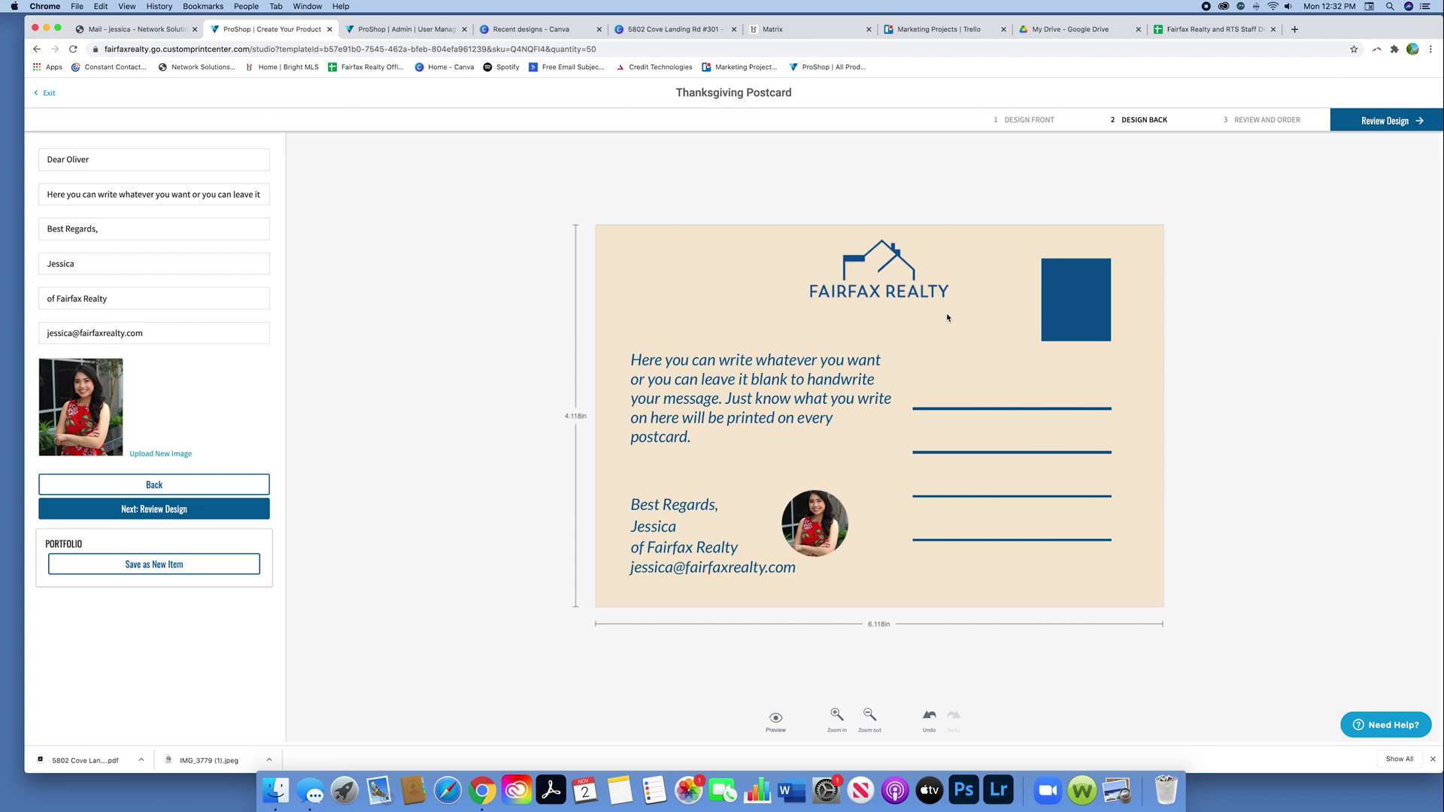
Step: Crop the round photo tightly around the face and preview the postcard back
{"action": "left_click", "coordinate": [794, 529]}
{"action": "left_click", "coordinate": [772, 150]}
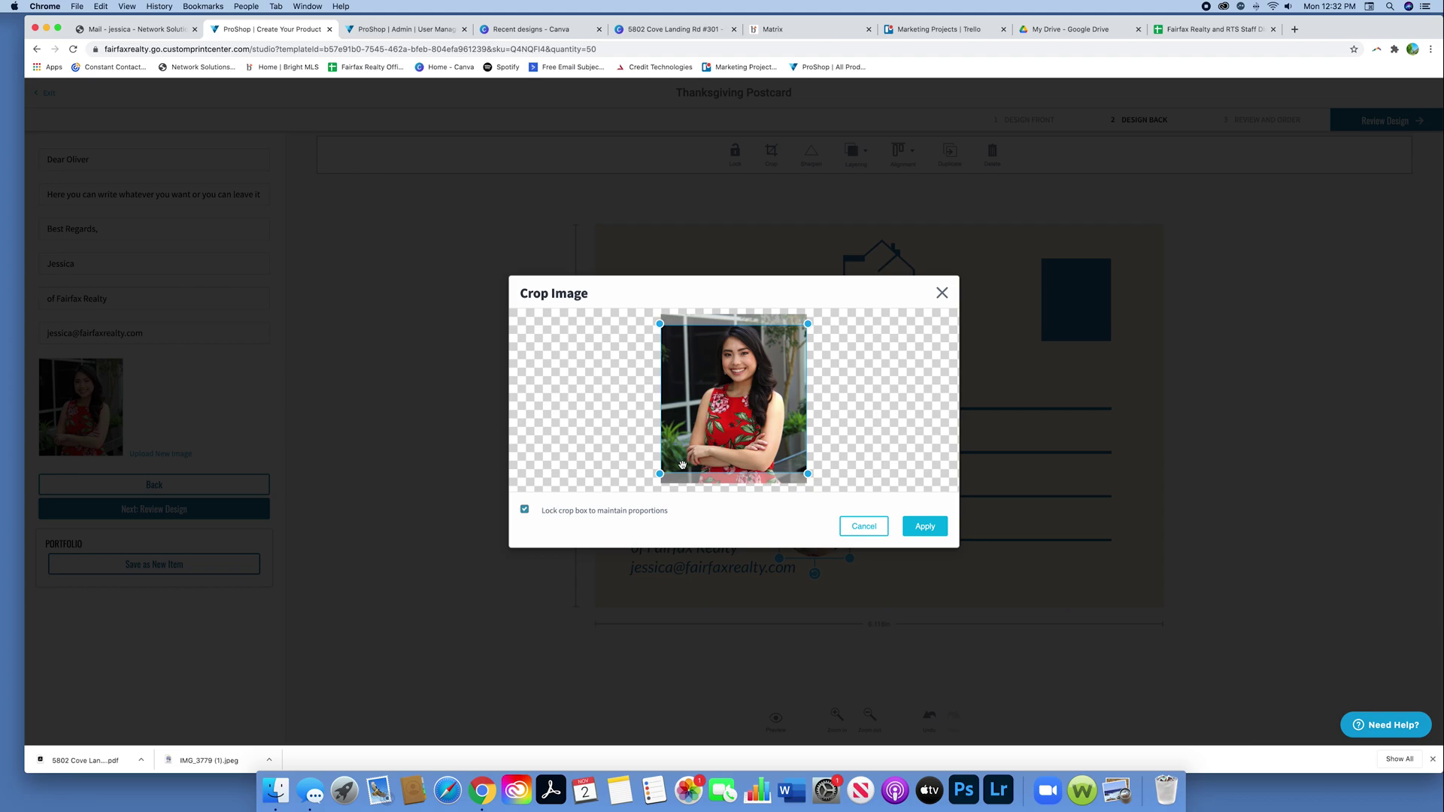
{"action": "left_click_drag", "start_coordinate": [660, 475], "coordinate": [763, 382]}
{"action": "left_click", "coordinate": [926, 528]}
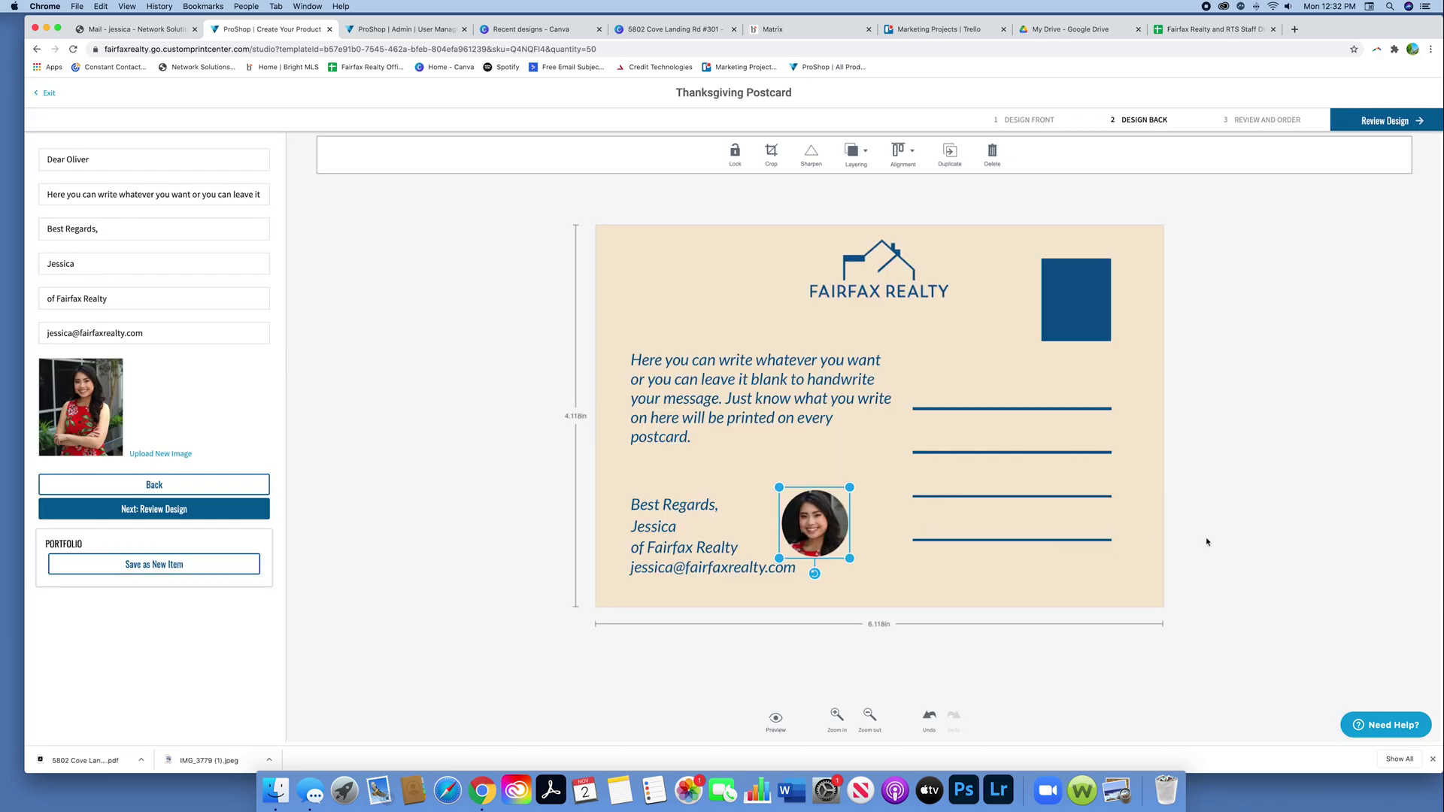
{"action": "left_click", "coordinate": [776, 719]}
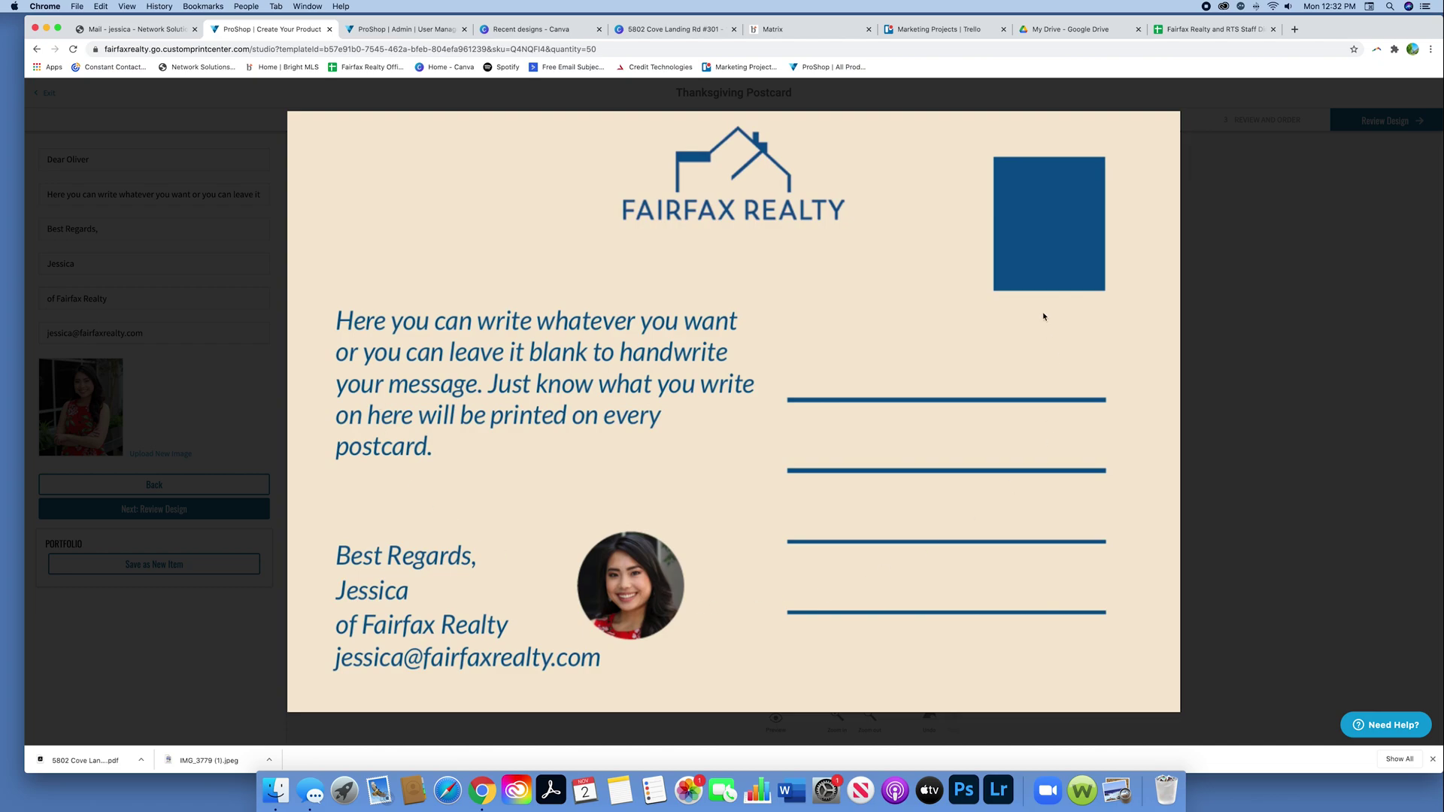
Step: Preview the postcard front and back, then proceed to the review step
{"action": "left_click", "coordinate": [1349, 348]}
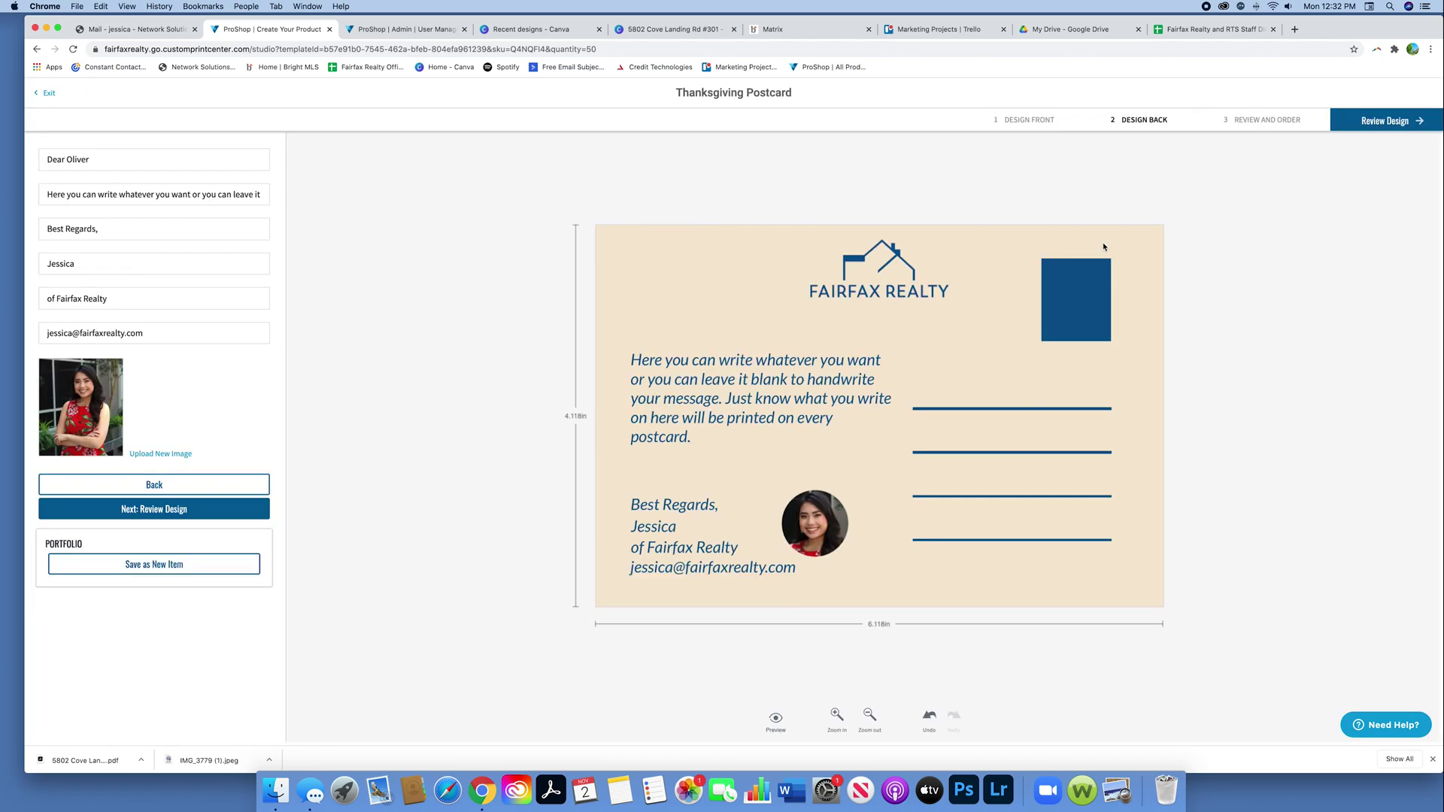
{"action": "left_click", "coordinate": [1031, 120]}
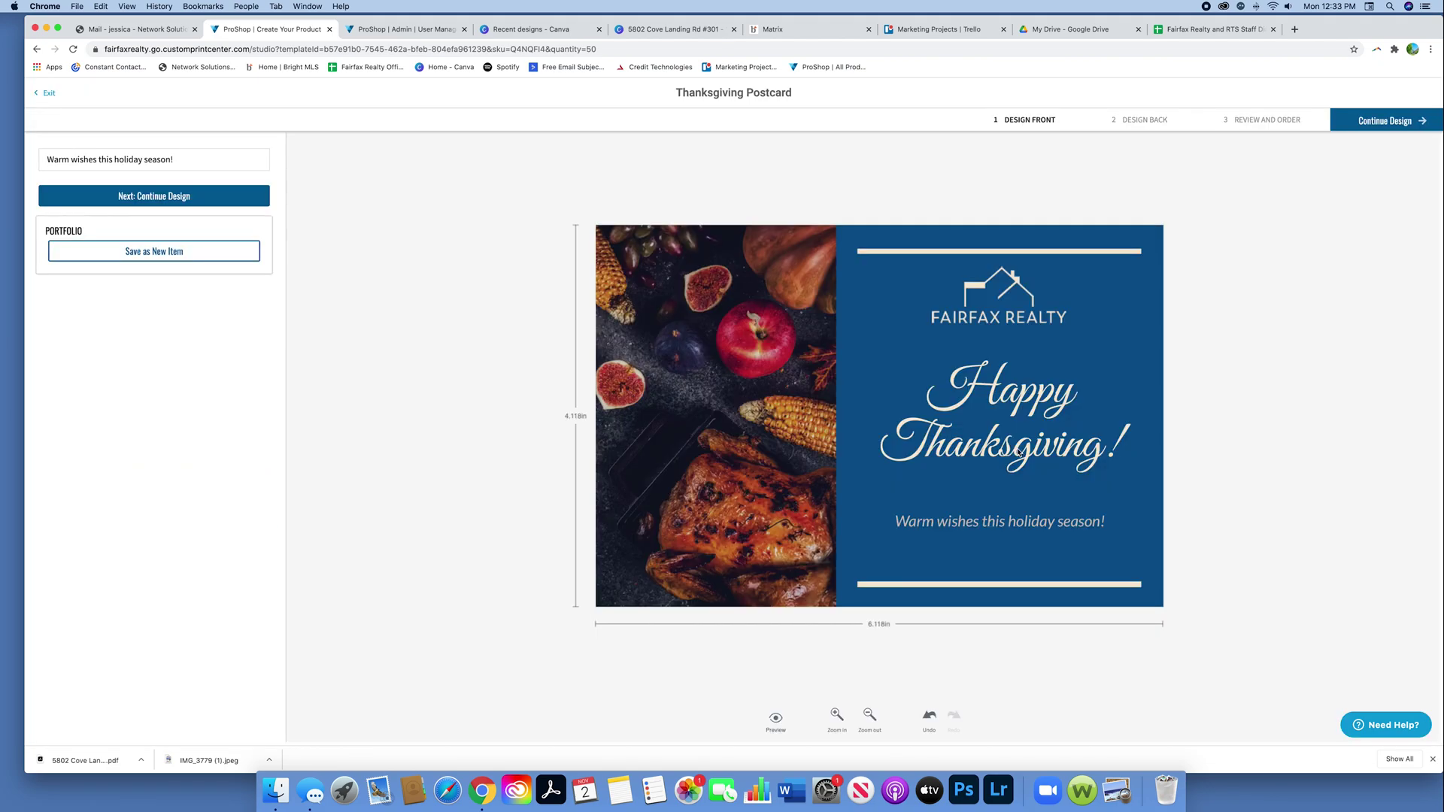
{"action": "left_click", "coordinate": [782, 722]}
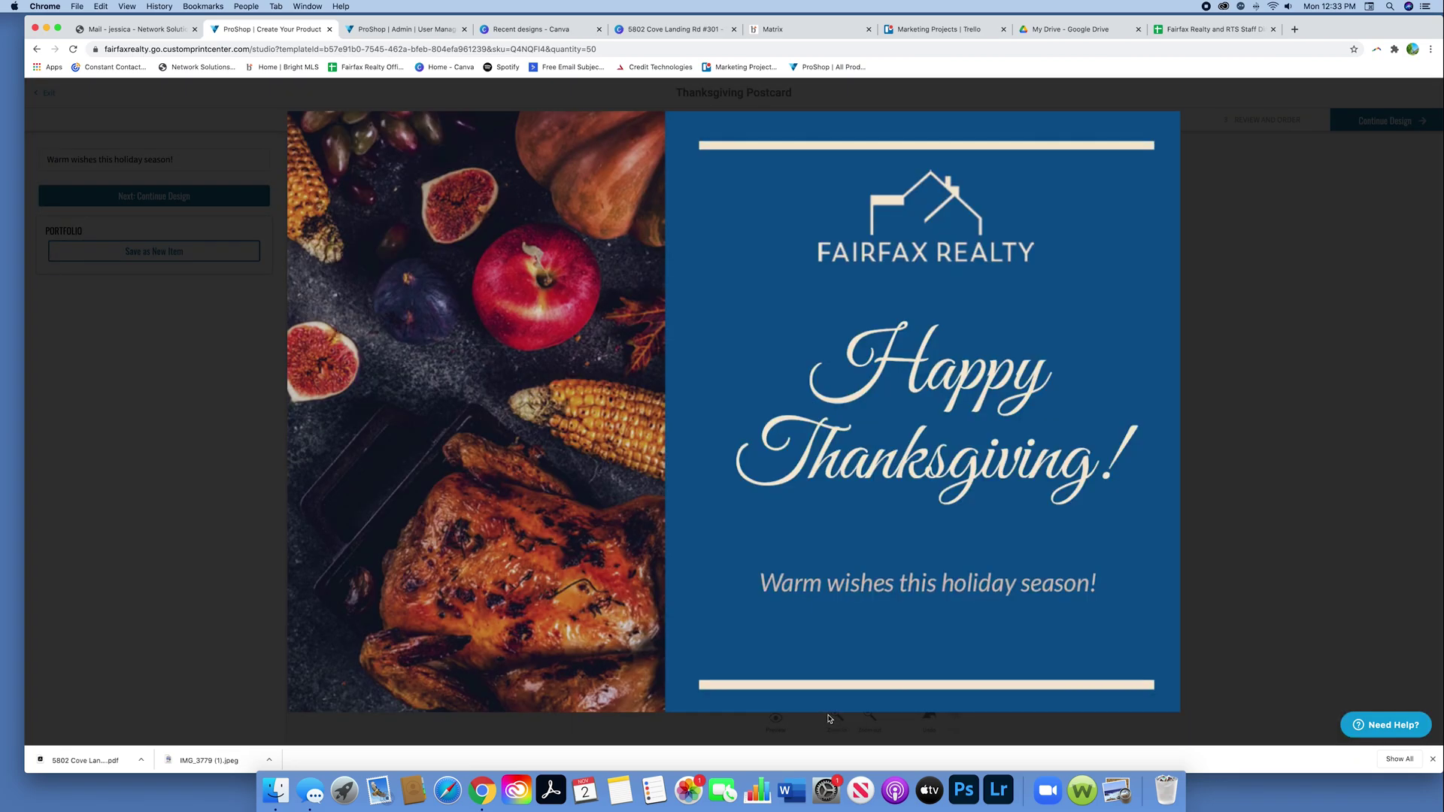
{"action": "left_click", "coordinate": [1200, 581]}
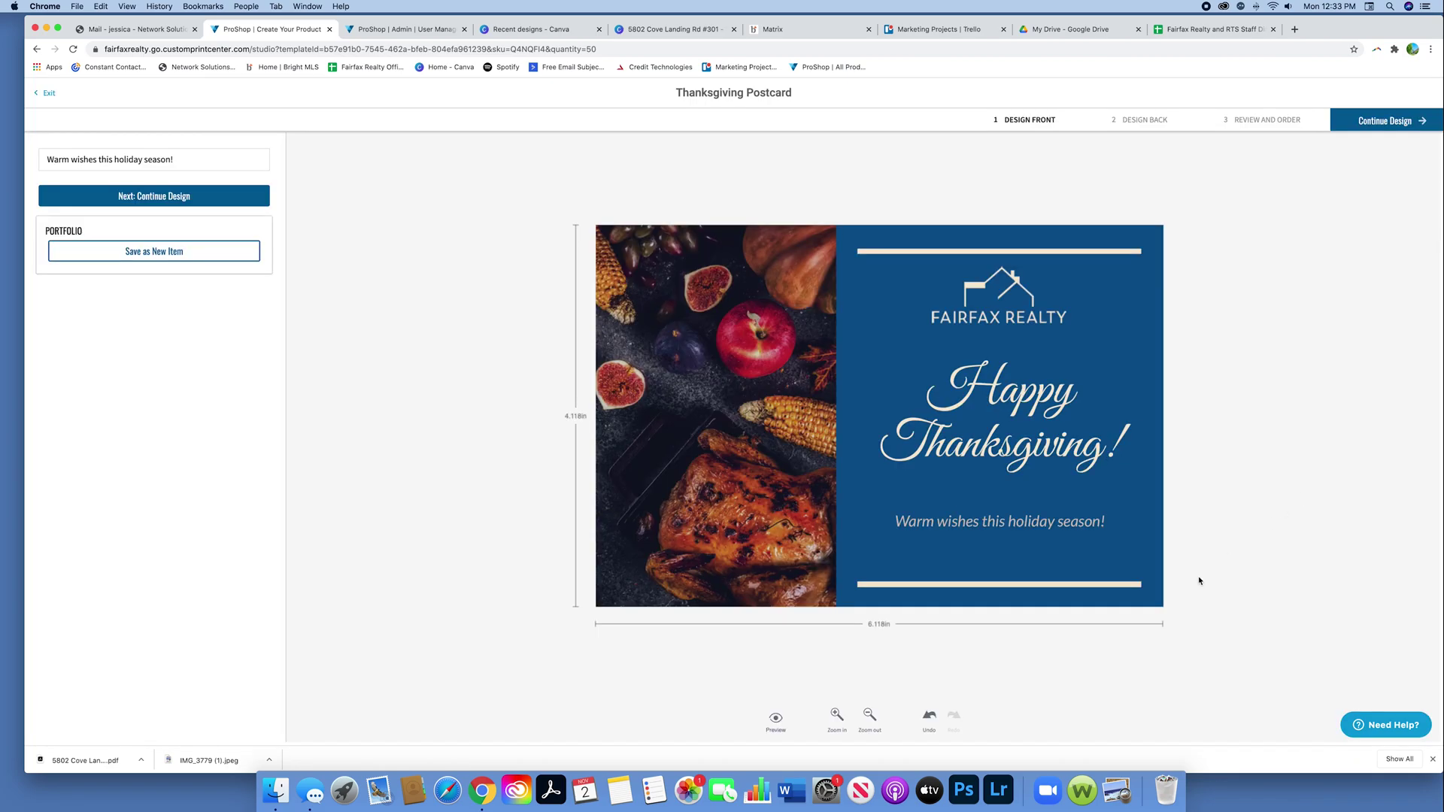
{"action": "left_click", "coordinate": [1383, 121]}
{"action": "left_click", "coordinate": [1382, 121]}
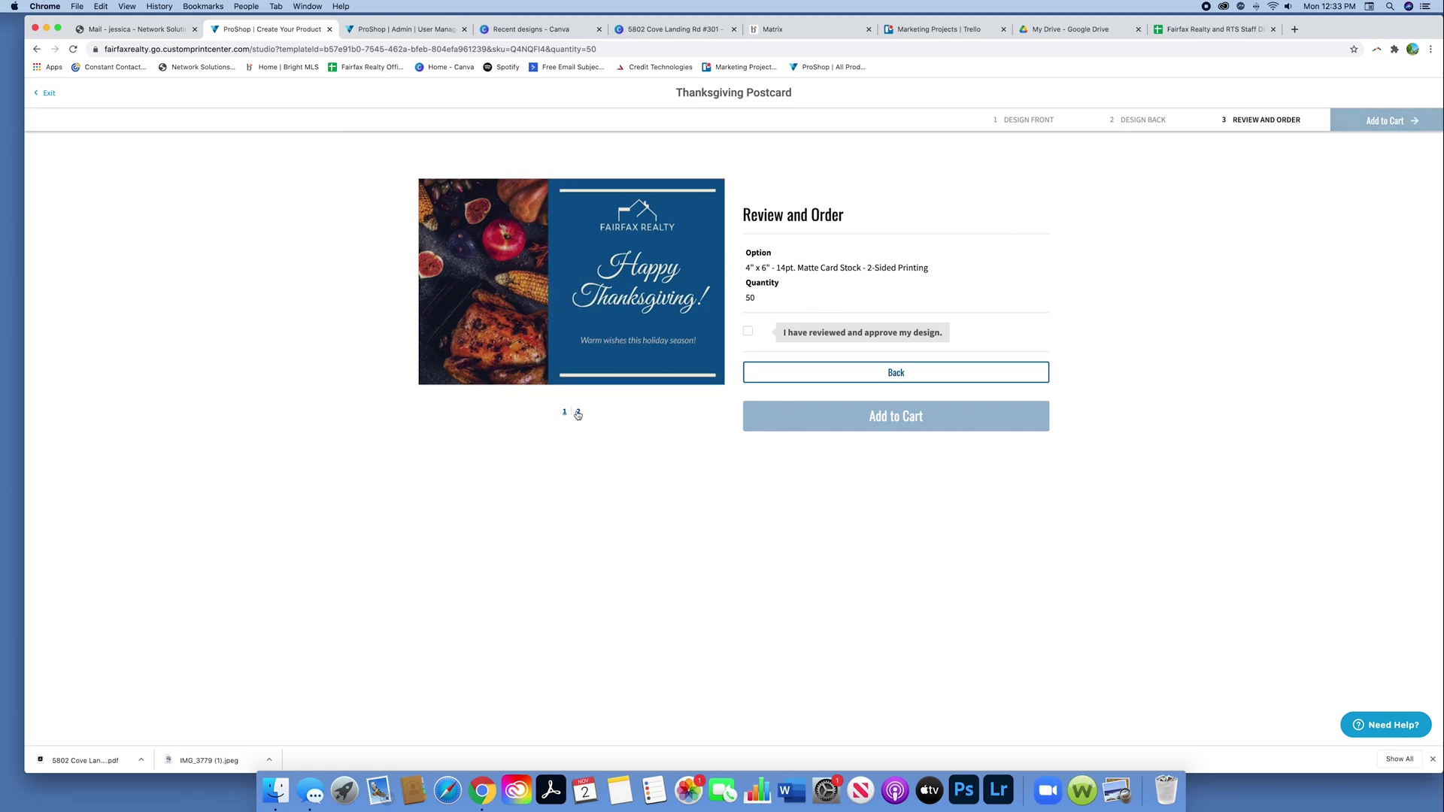
Step: Check both sides in review, approve the design and add the postcard to the cart
{"action": "left_click", "coordinate": [578, 413]}
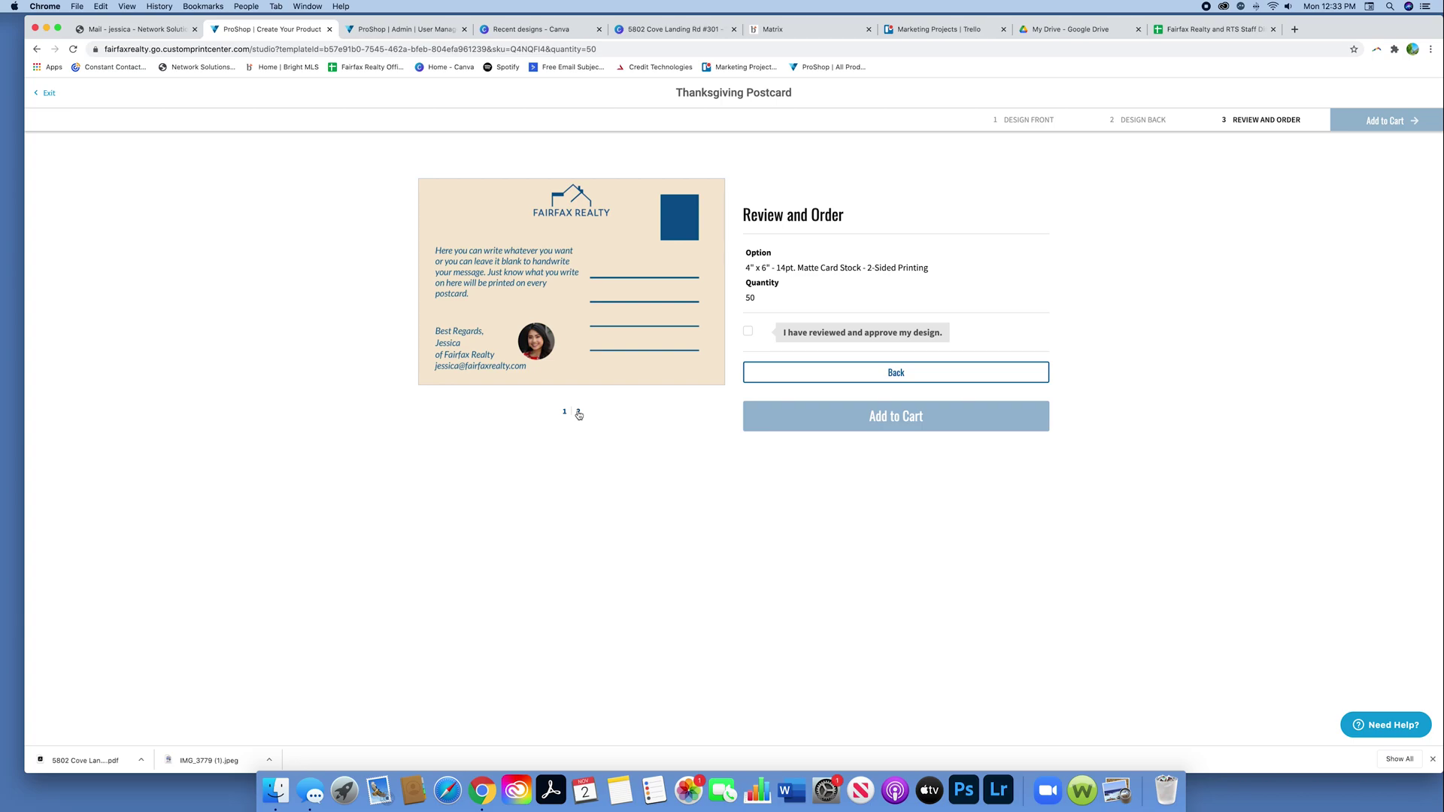
{"action": "left_click", "coordinate": [565, 412]}
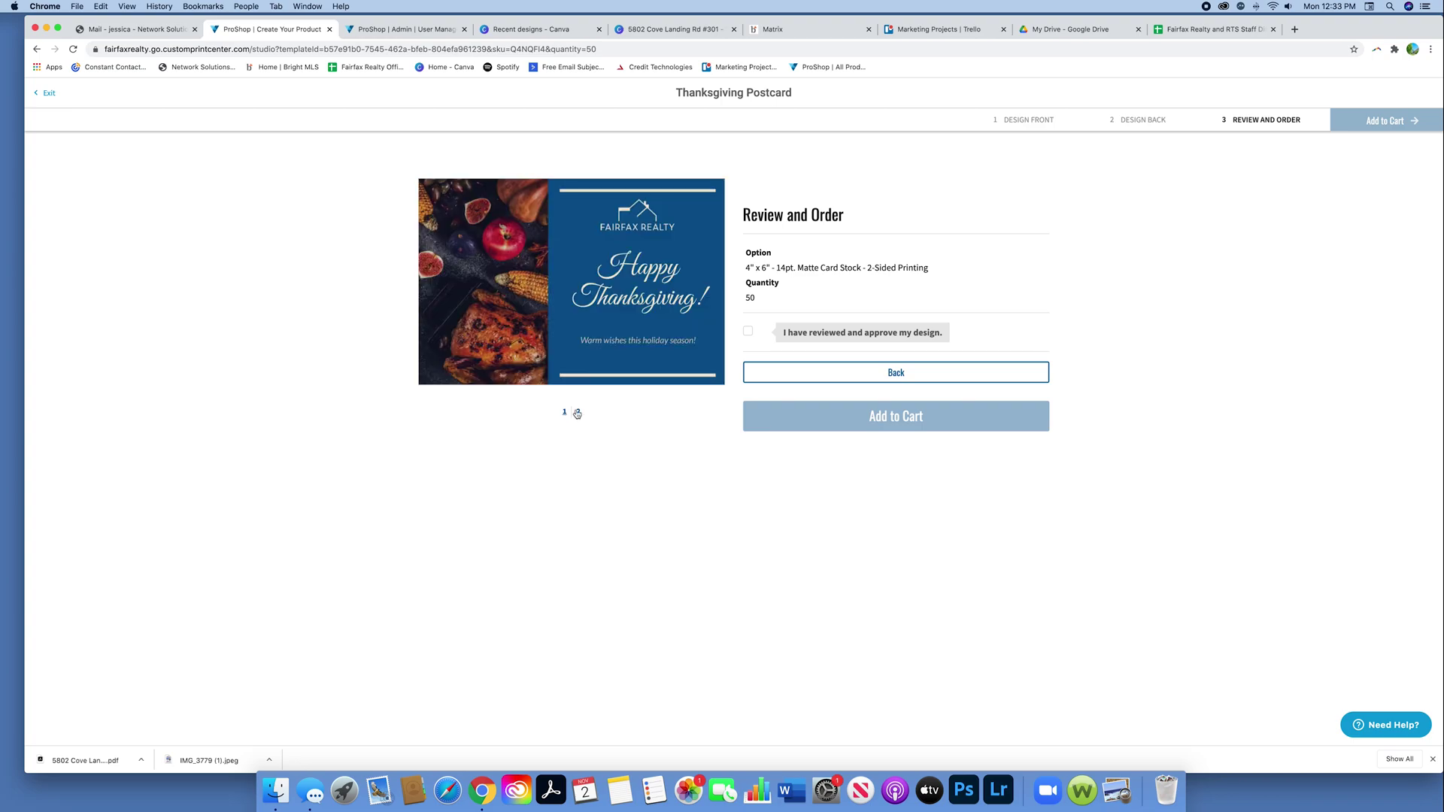
{"action": "left_click", "coordinate": [577, 413]}
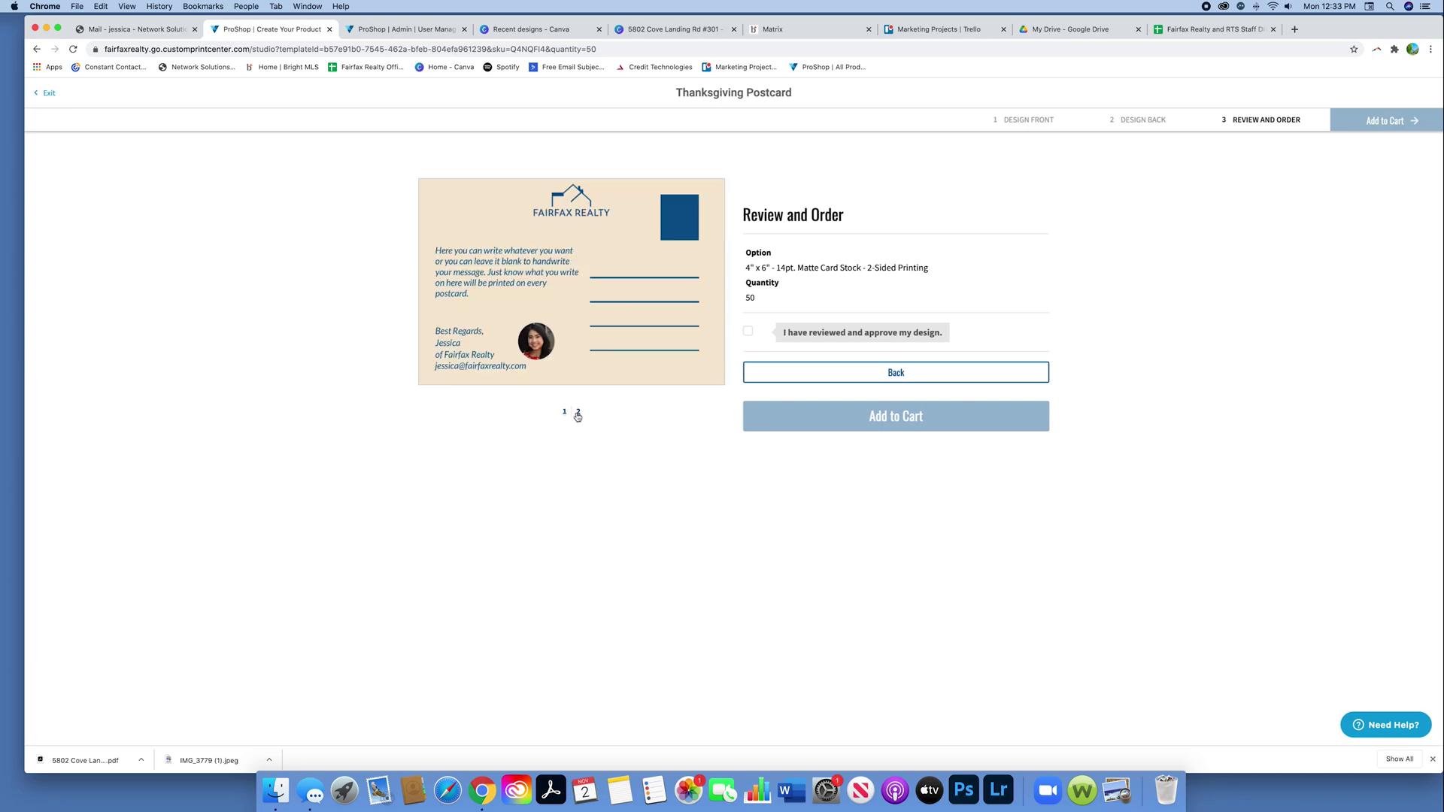
{"action": "left_click", "coordinate": [749, 333]}
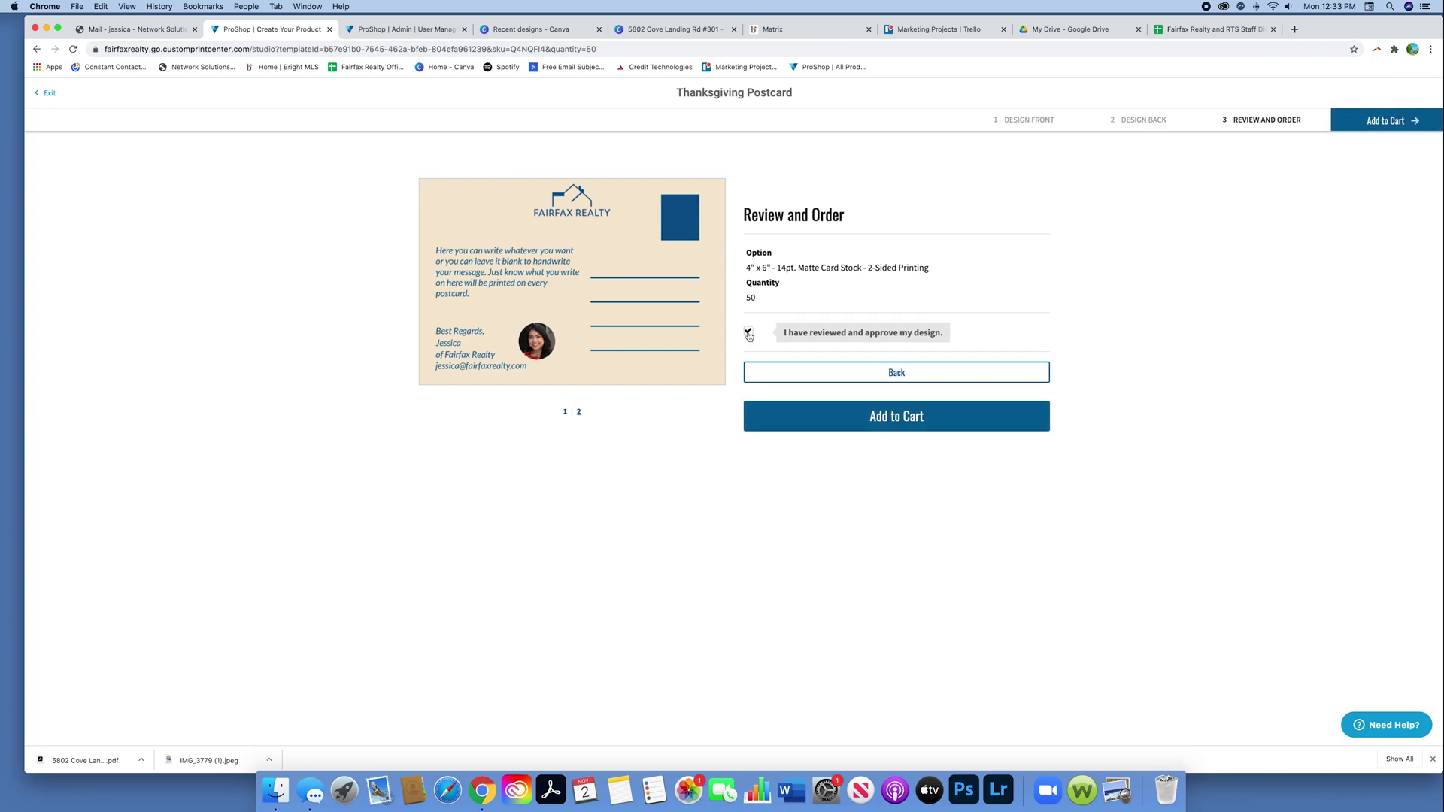
{"action": "left_click", "coordinate": [903, 422]}
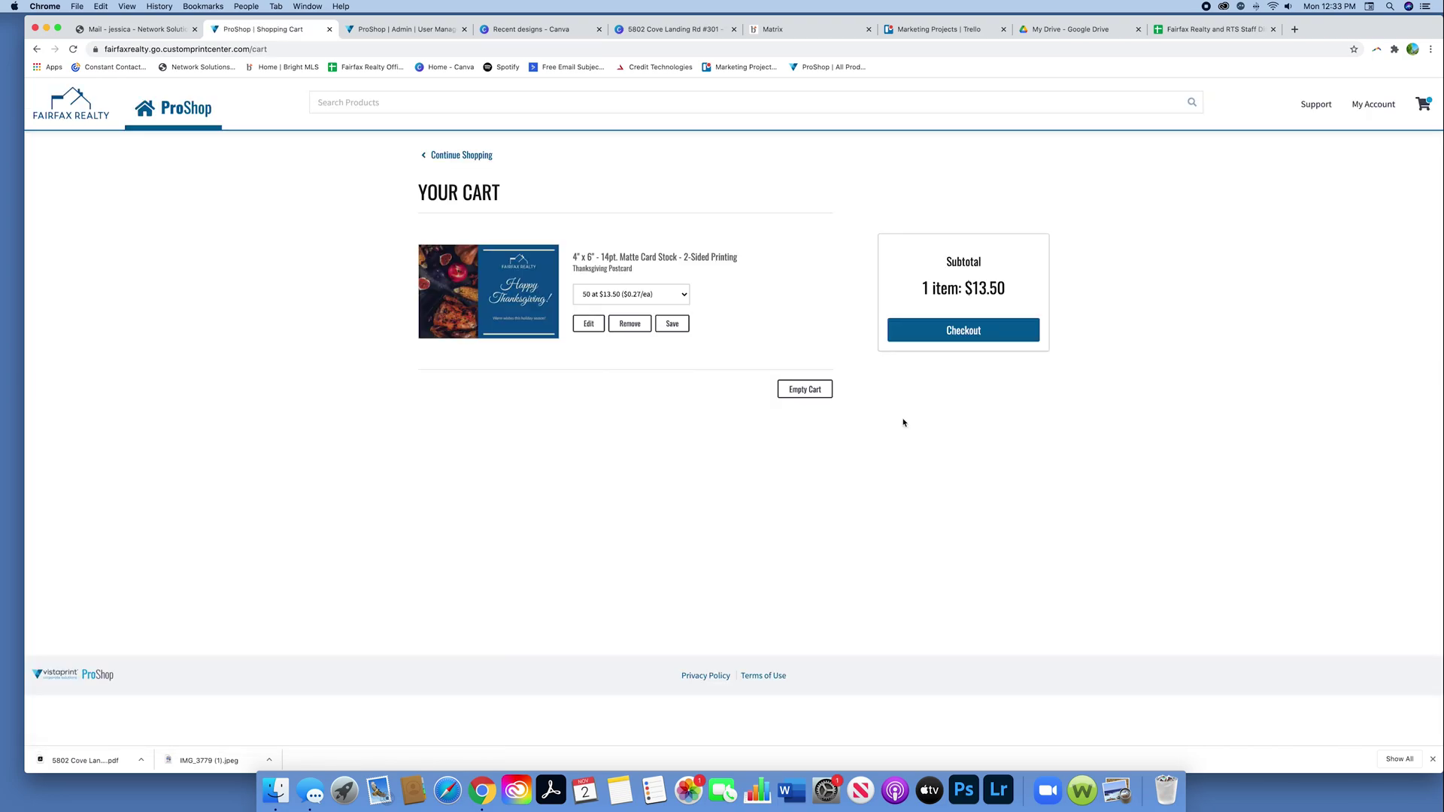
Step: Go to checkout and begin adding a new shipping address
{"action": "left_click", "coordinate": [955, 335]}
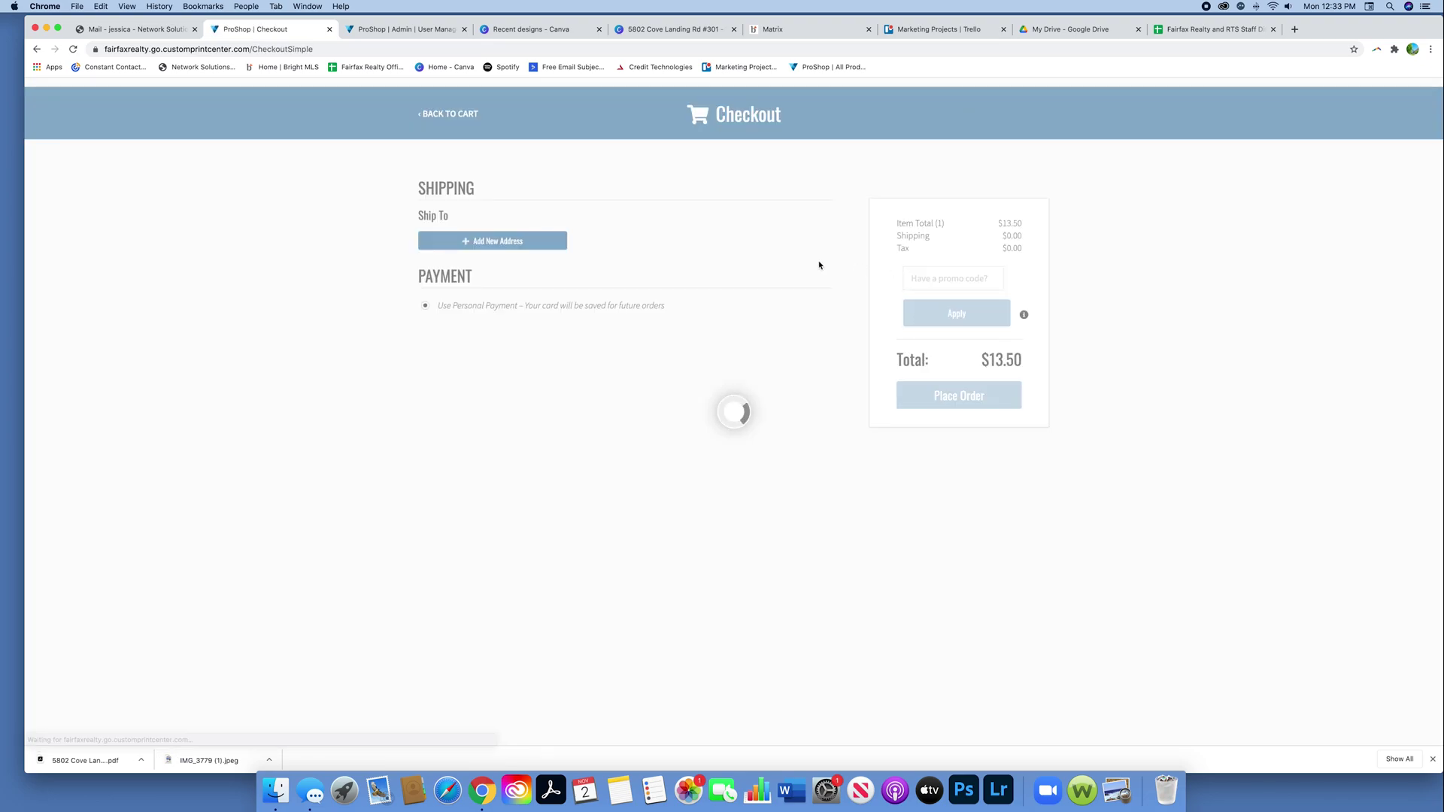
{"action": "left_click", "coordinate": [451, 114]}
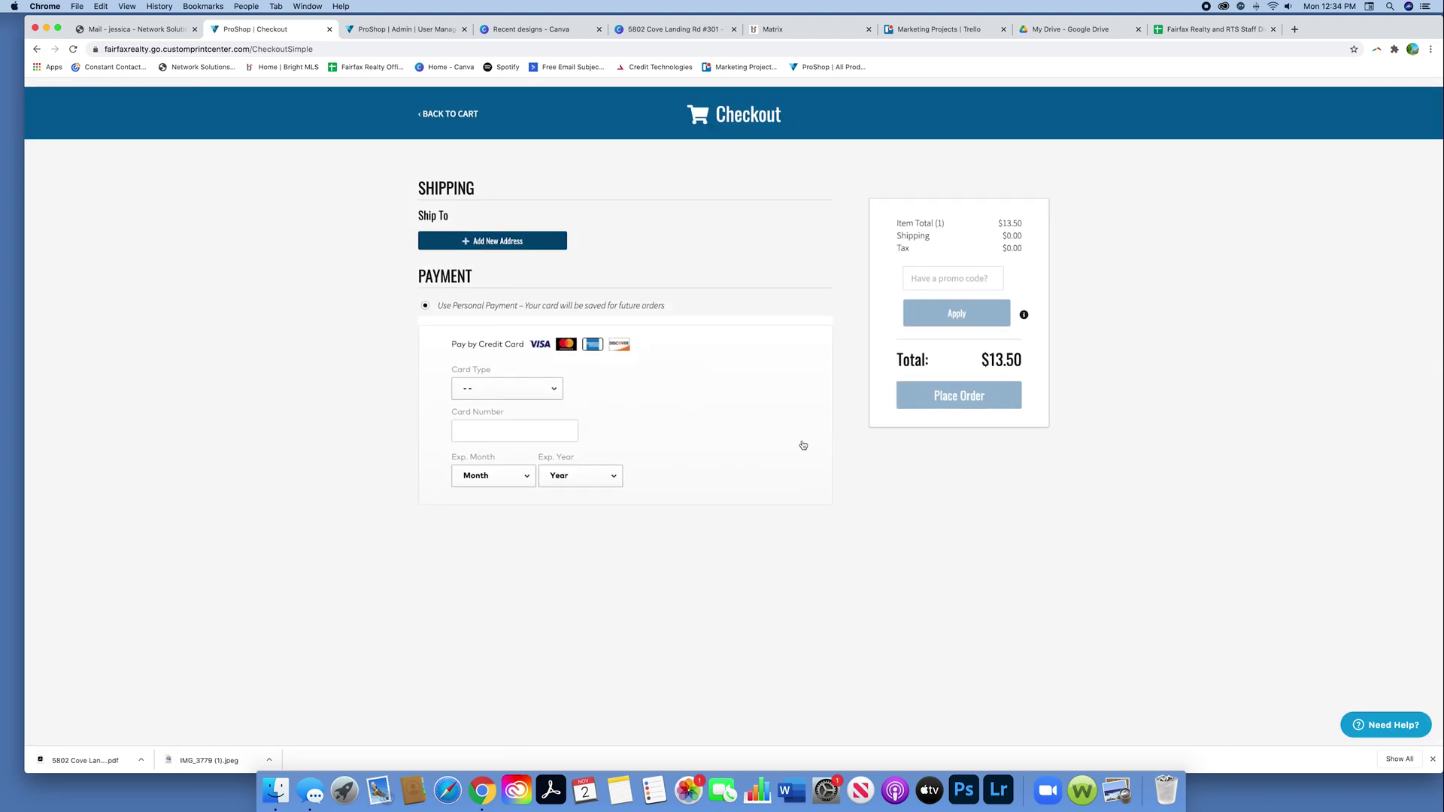
{"action": "left_click", "coordinate": [467, 239]}
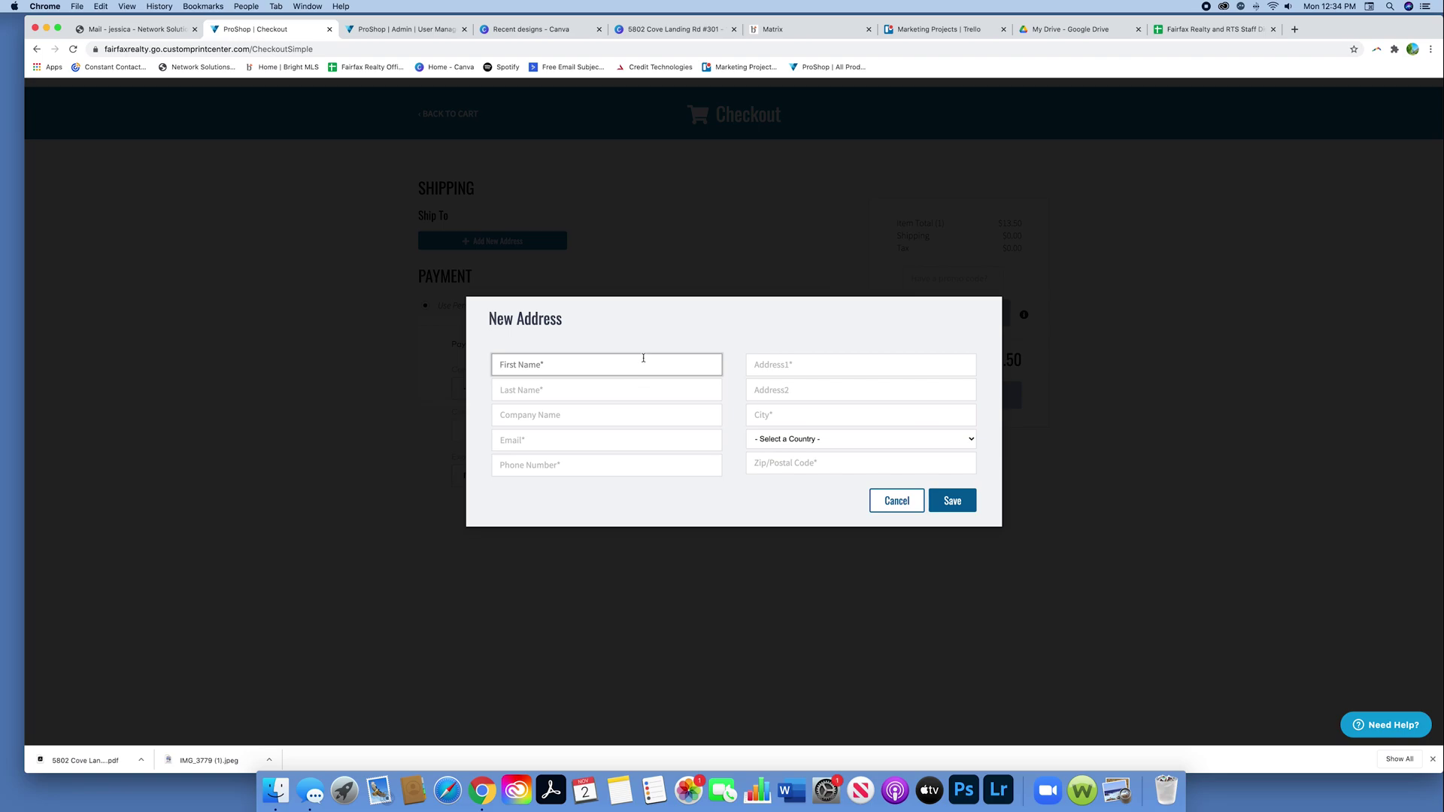
Step: Enter the recipient's name and e-mail, autofill phone and address, and save the address
{"action": "key", "text": "Tab"}
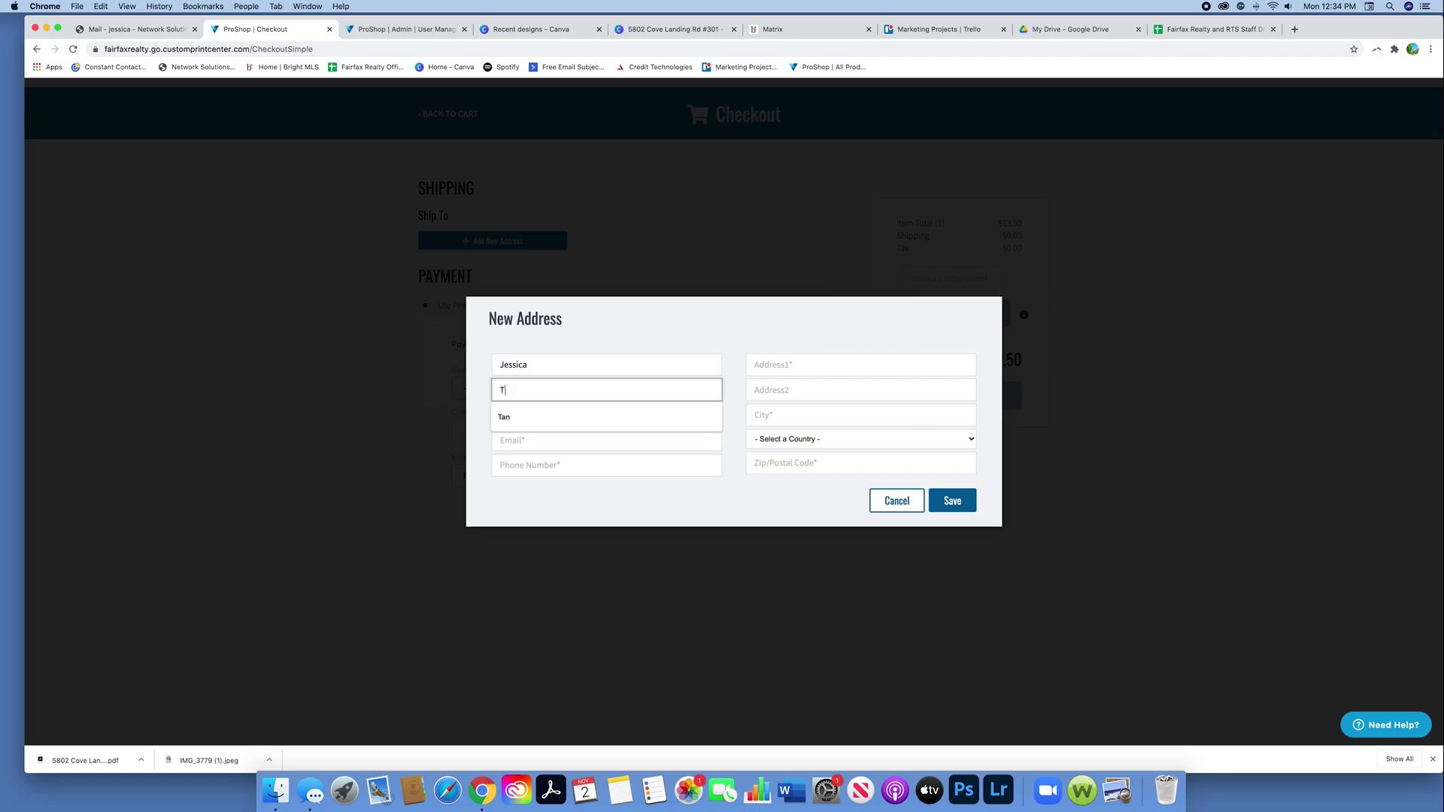
{"action": "key", "text": "Tab"}
{"action": "key", "text": "Tab"}
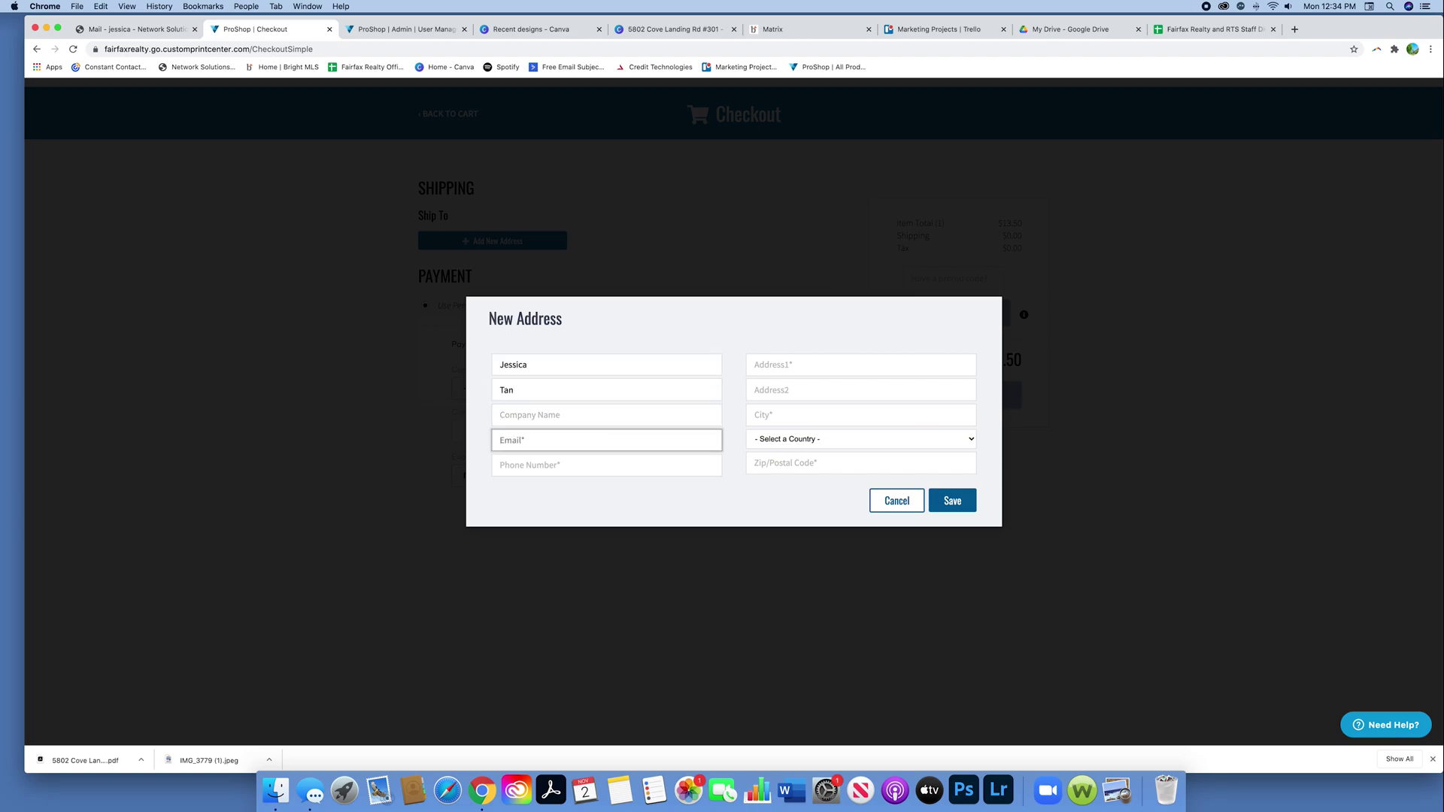
{"action": "left_click", "coordinate": [571, 465]}
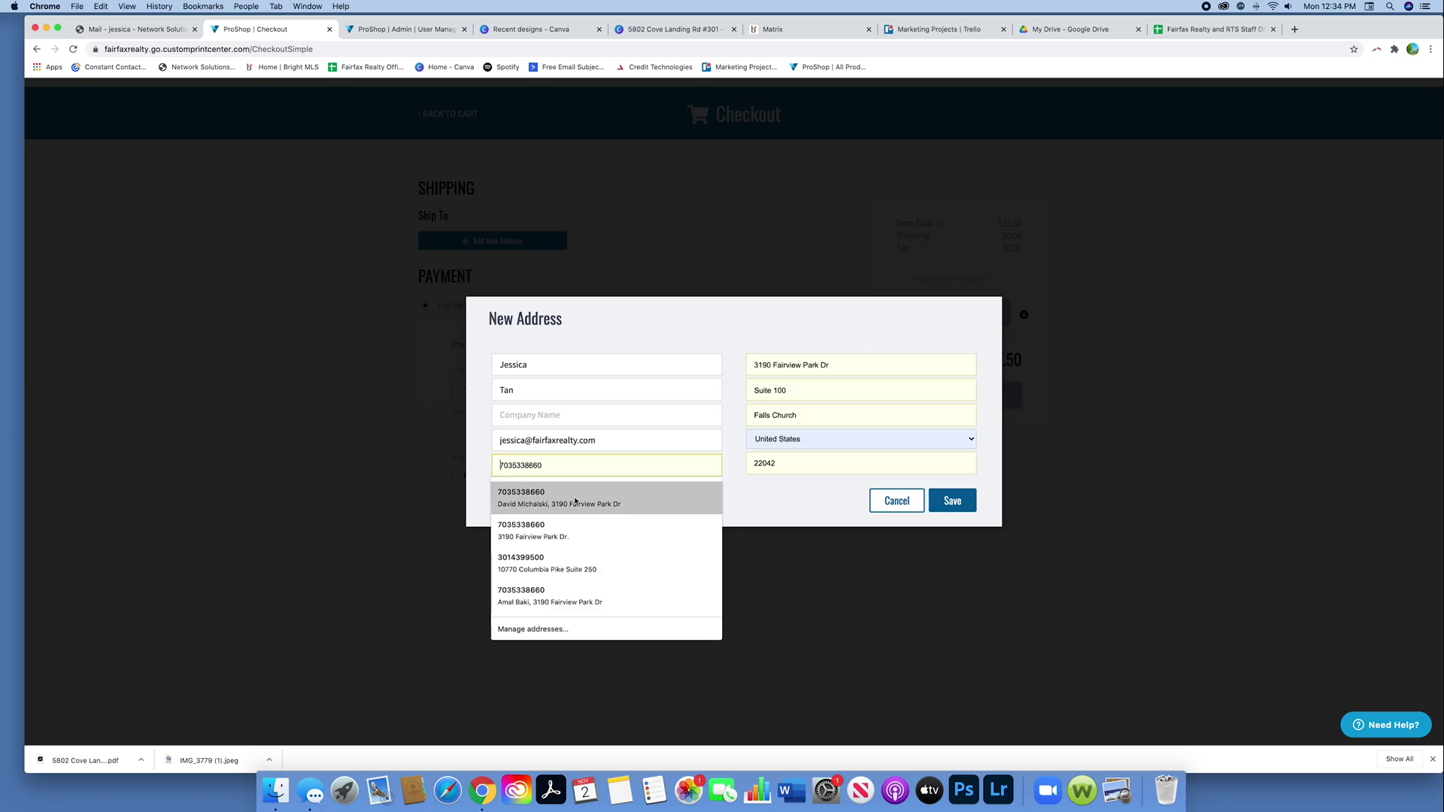
{"action": "left_click", "coordinate": [602, 498]}
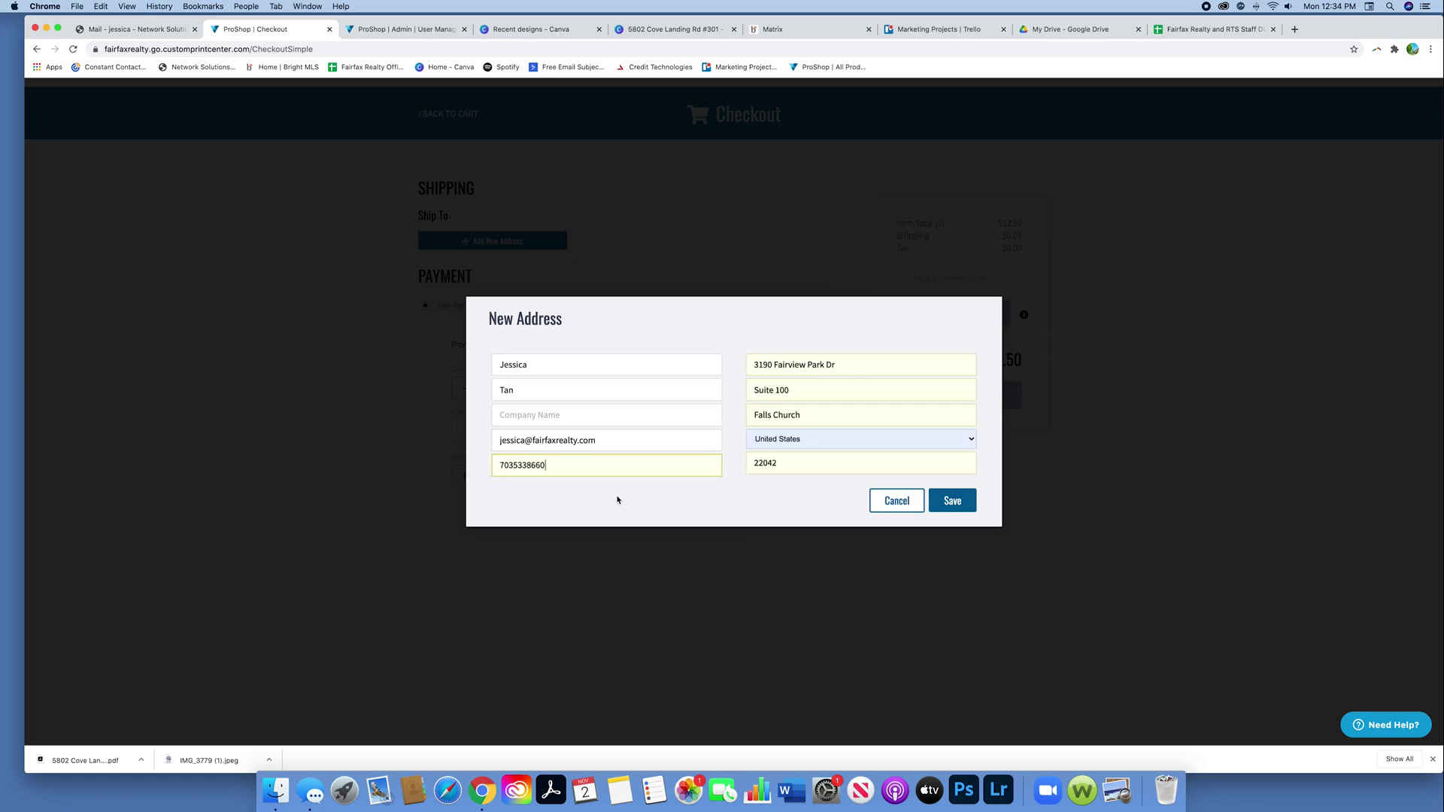
{"action": "left_click", "coordinate": [942, 514]}
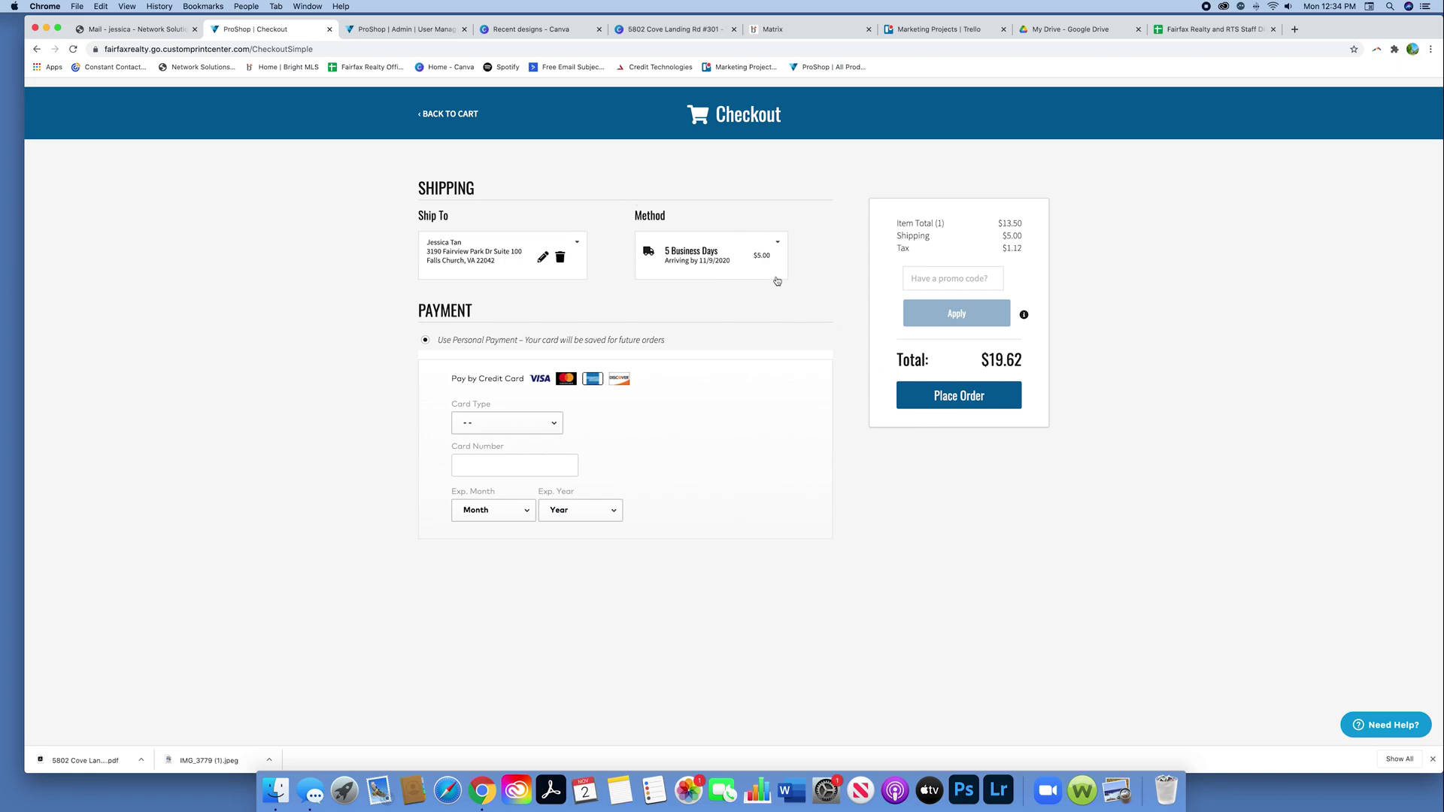
{"action": "left_click", "coordinate": [775, 244]}
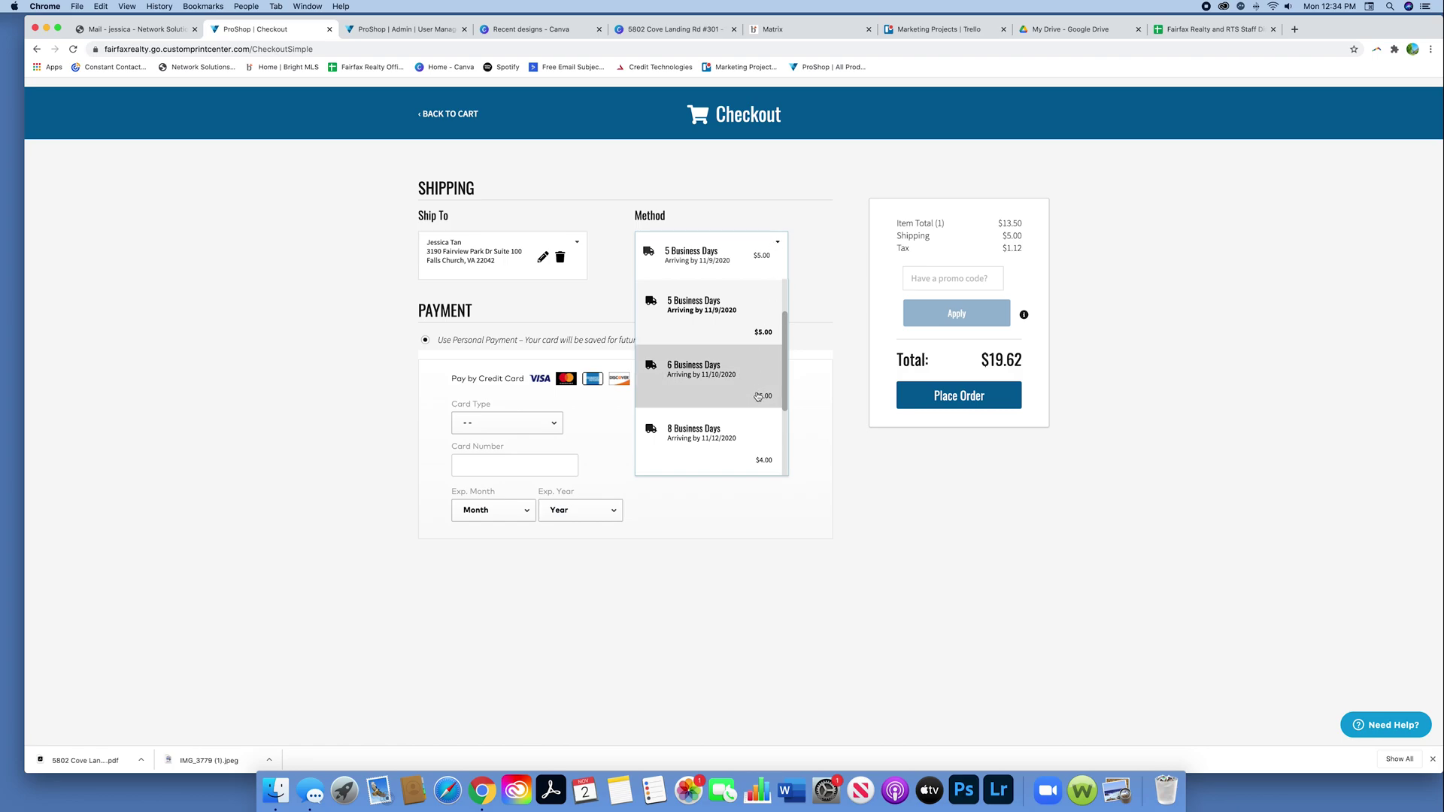
{"action": "scroll", "coordinate": [755, 449], "scroll_direction": "down", "scroll_amount": 2}
{"action": "scroll", "coordinate": [756, 449], "scroll_direction": "down", "scroll_amount": 2}
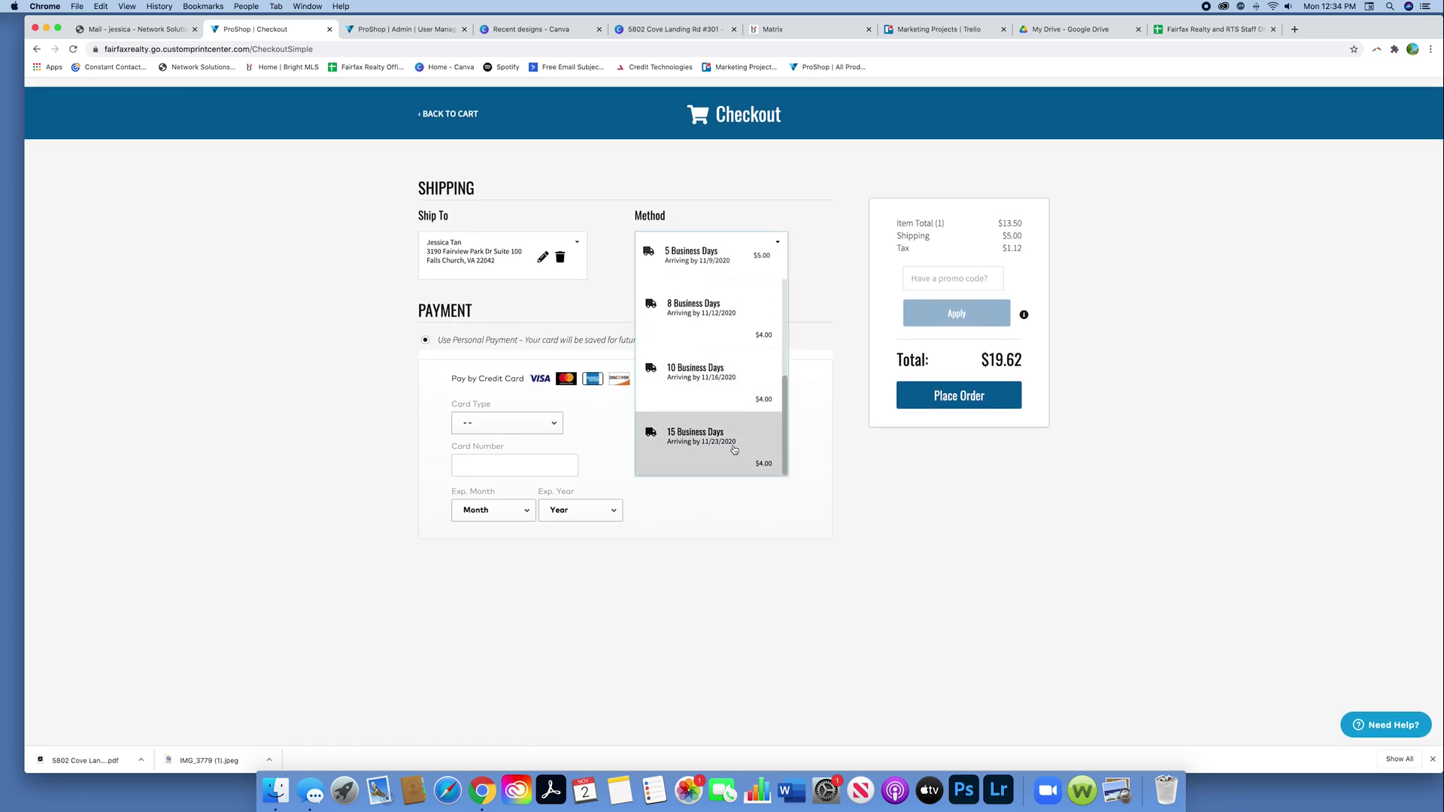
{"action": "scroll", "coordinate": [722, 418], "scroll_direction": "up", "scroll_amount": 4}
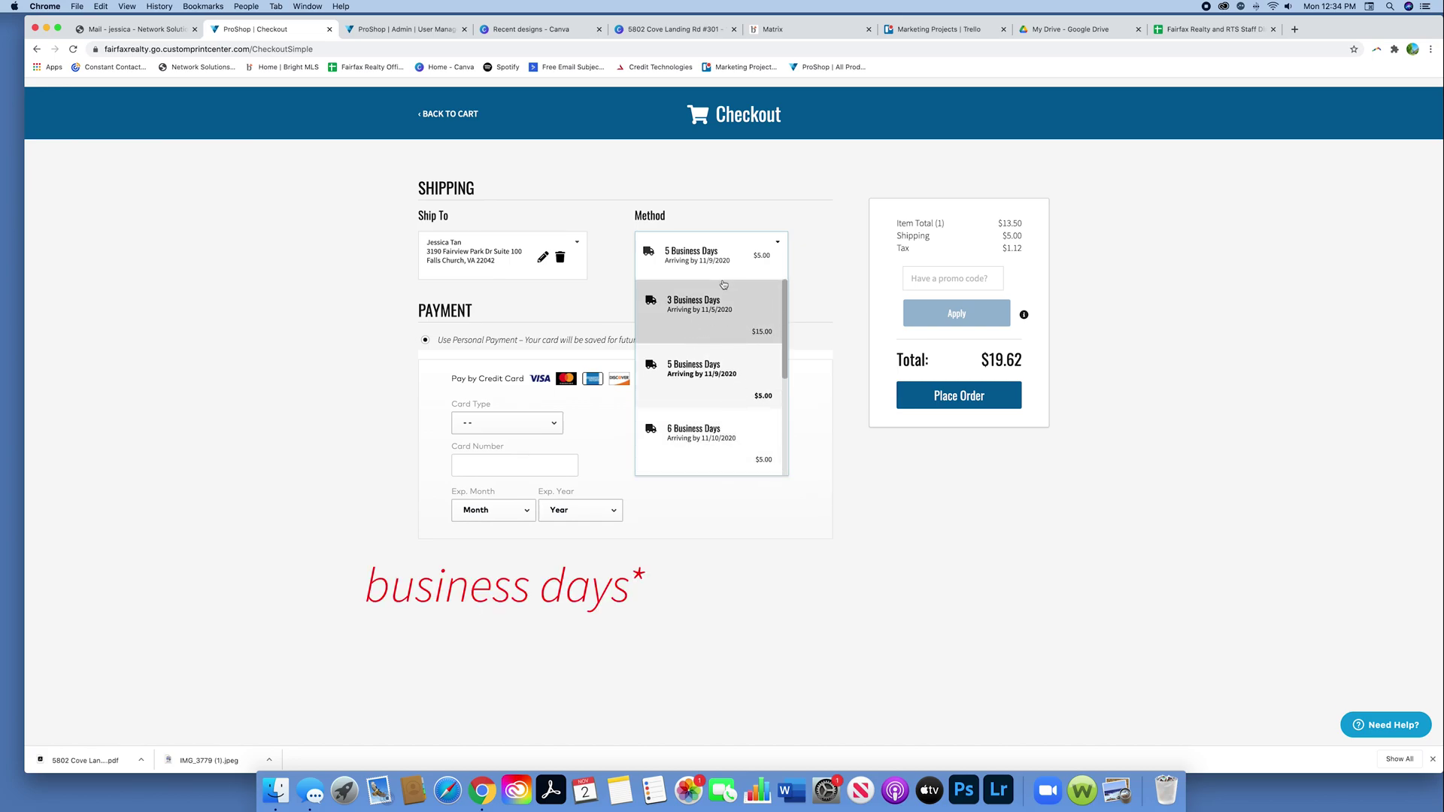
{"action": "left_click", "coordinate": [749, 207]}
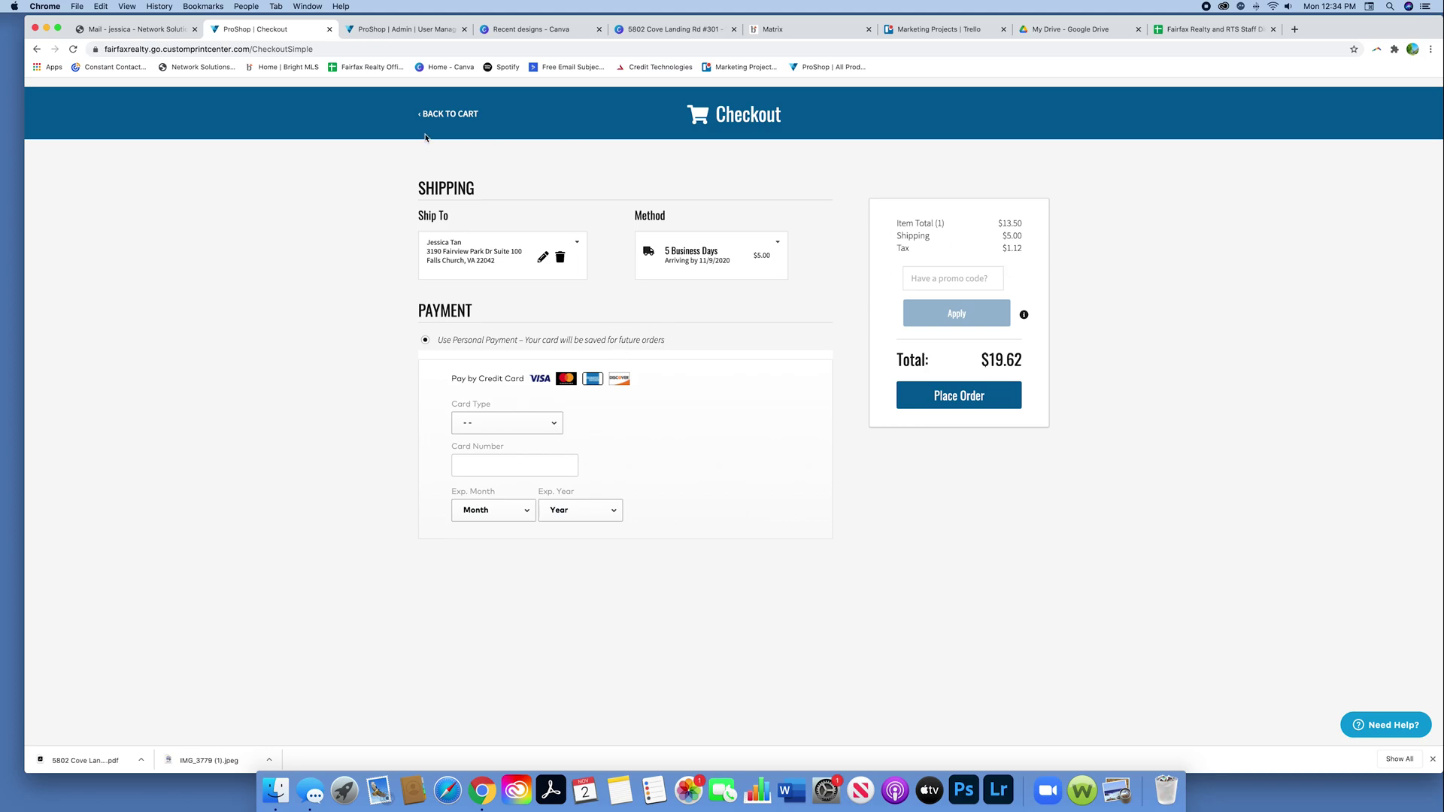
Step: Open Business Cards Double Sided from the catalogue, choose 500 cards and start designing
{"action": "left_click", "coordinate": [439, 115]}
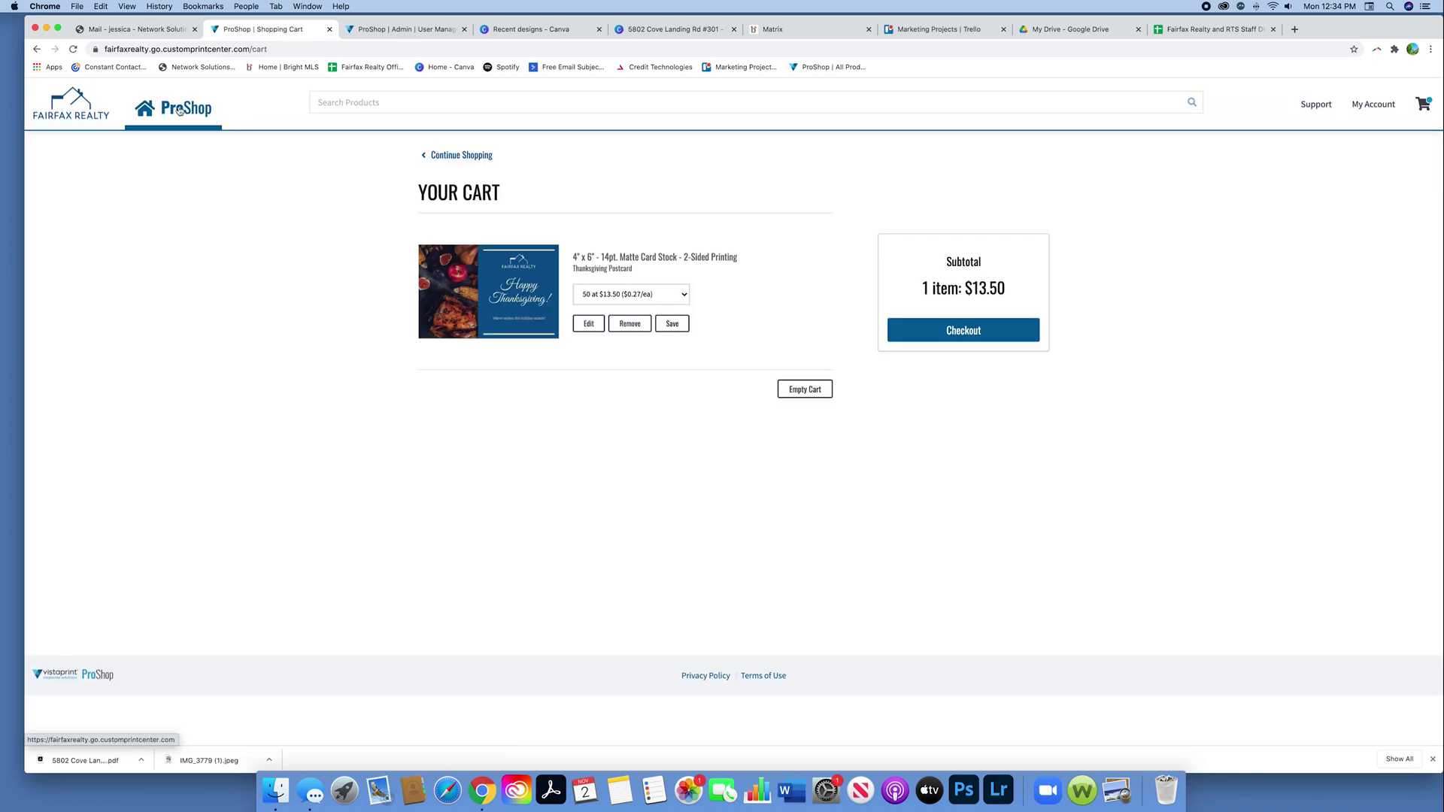
{"action": "left_click", "coordinate": [179, 109]}
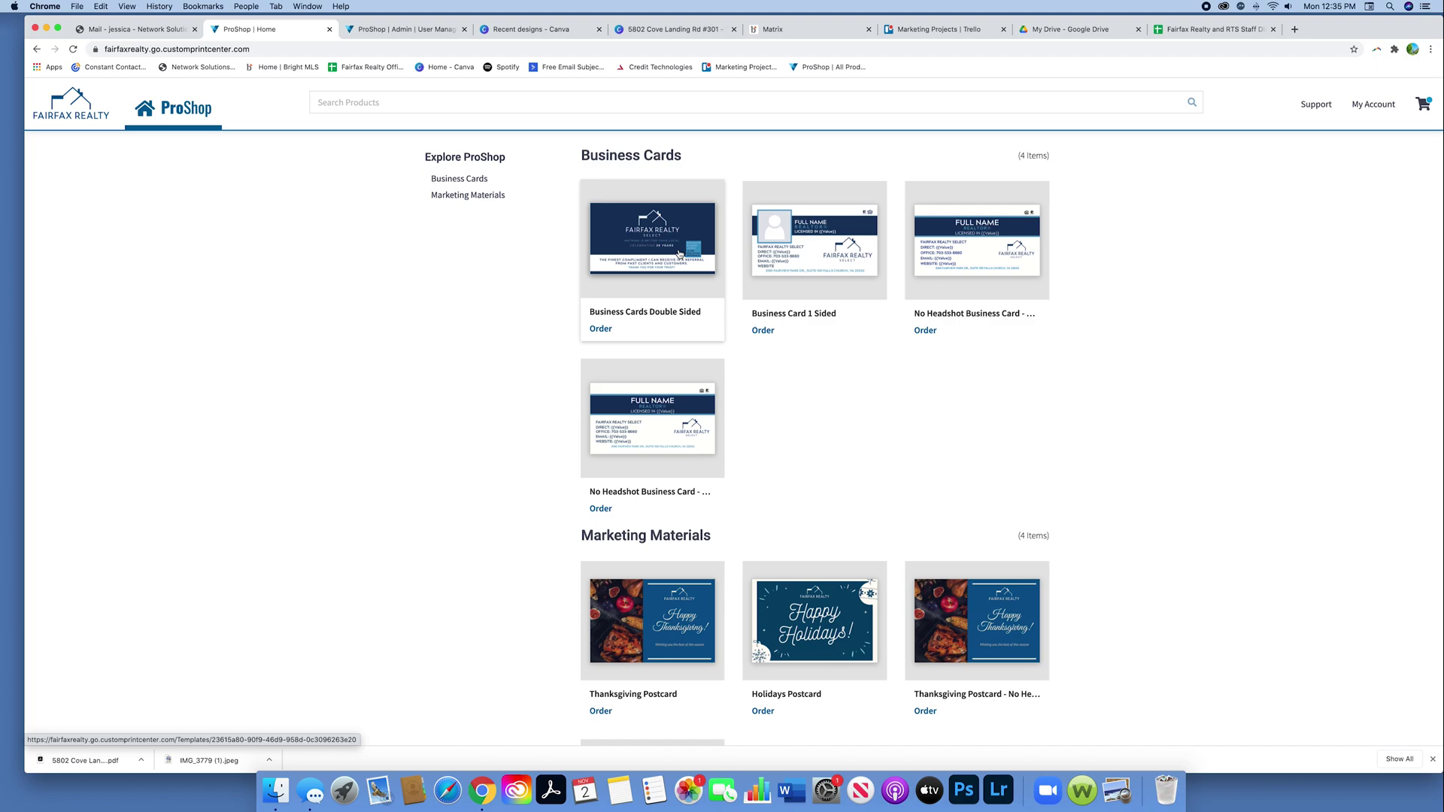
{"action": "left_click", "coordinate": [679, 254]}
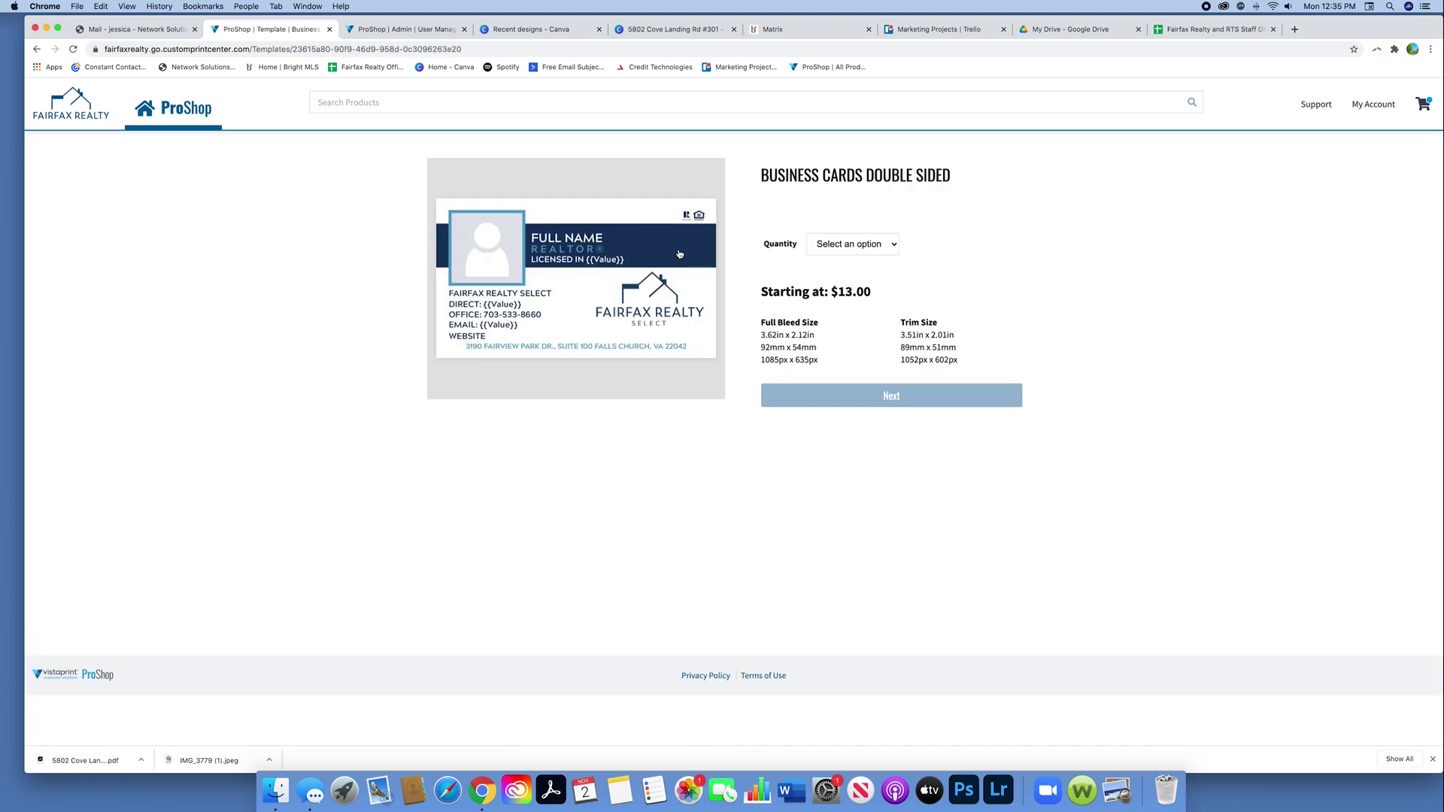
{"action": "left_click", "coordinate": [852, 244]}
{"action": "left_click", "coordinate": [843, 272]}
{"action": "left_click", "coordinate": [852, 244]}
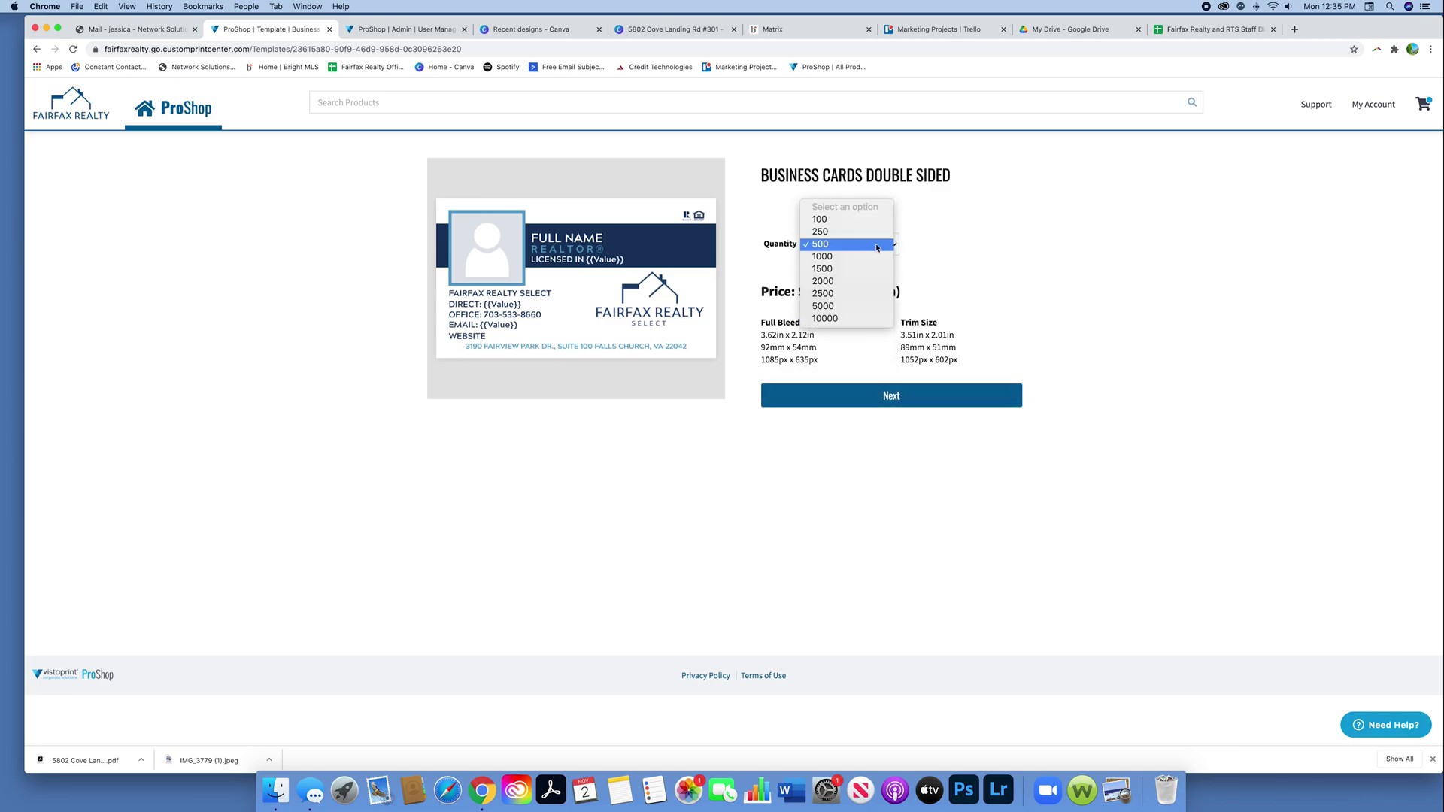
{"action": "left_click", "coordinate": [997, 283]}
{"action": "left_click", "coordinate": [852, 244]}
{"action": "left_click", "coordinate": [843, 257]}
{"action": "left_click", "coordinate": [865, 393]}
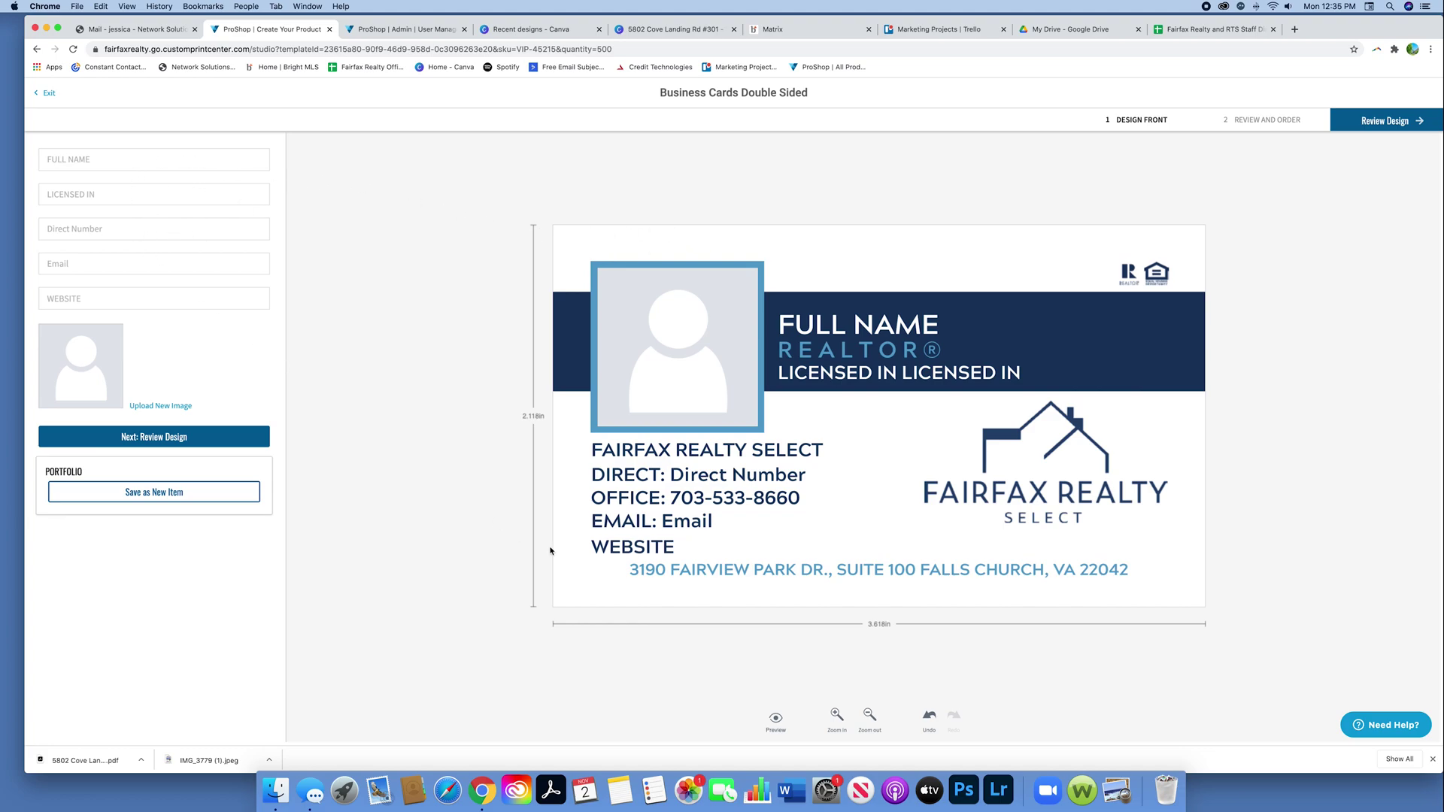
Step: Enter the agent's name and VIRGINIA as the licensed-in state on the card front
{"action": "left_click", "coordinate": [662, 552]}
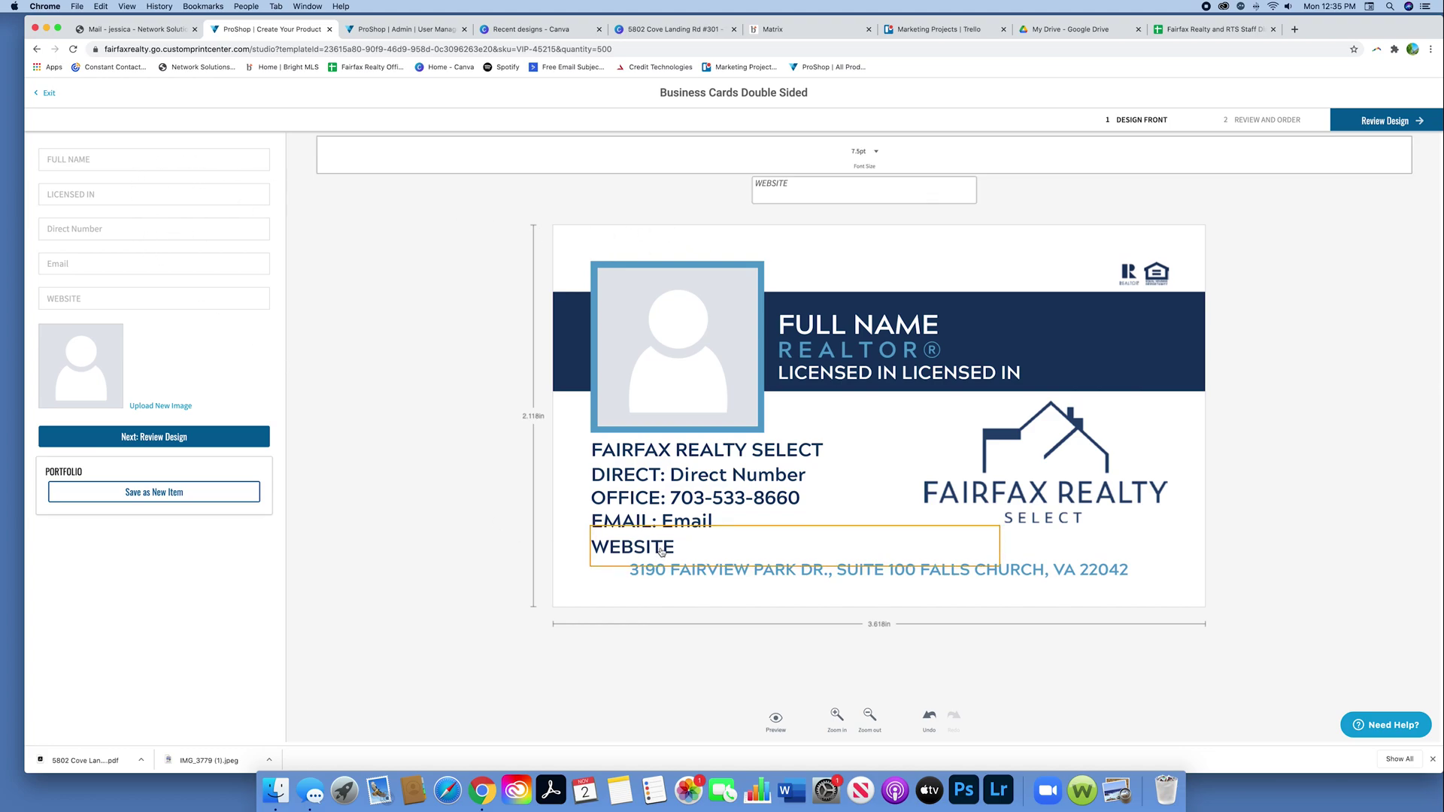
{"action": "left_click", "coordinate": [336, 468]}
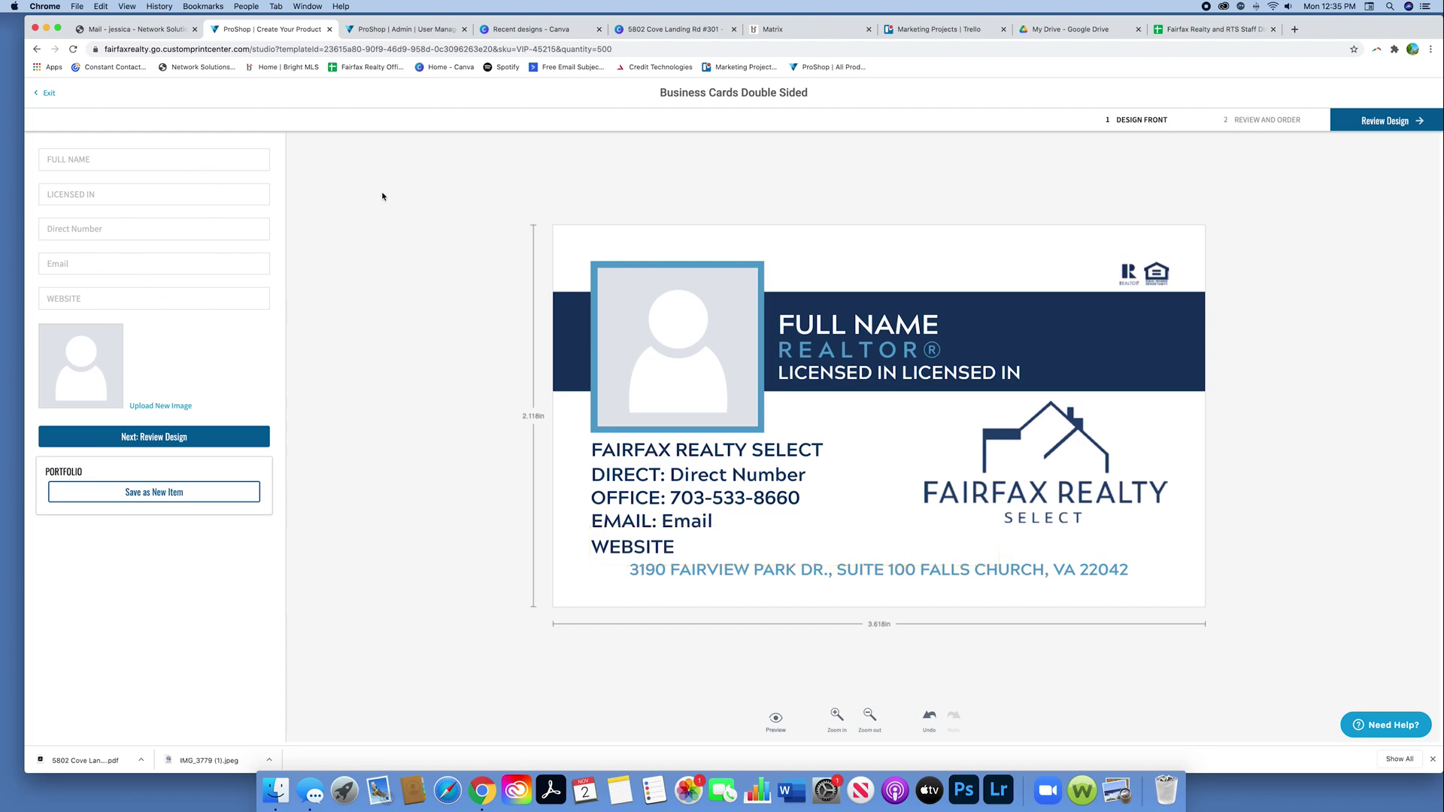
{"action": "left_click", "coordinate": [103, 159]}
{"action": "type", "text": "Jessica"}
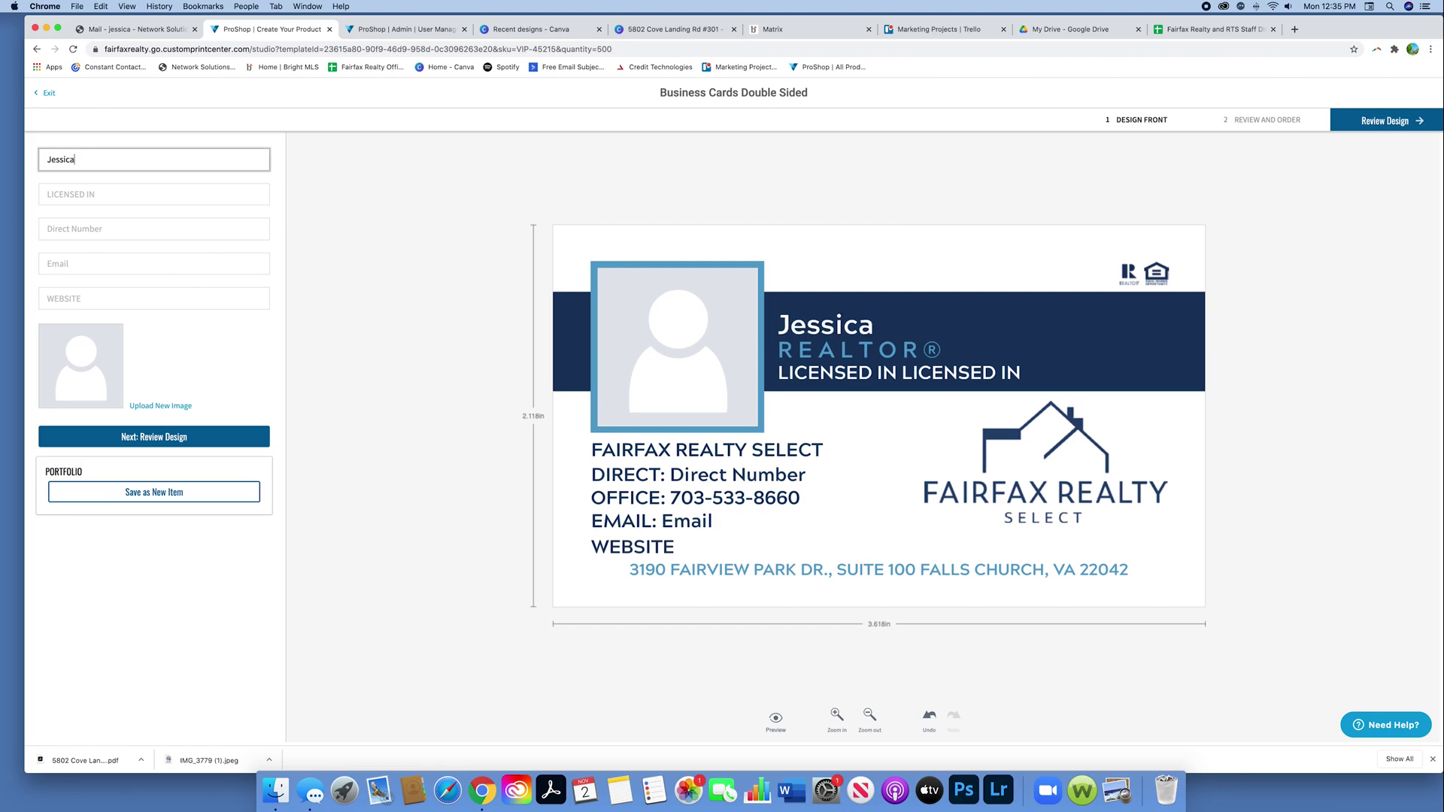
{"action": "key", "text": "Tab"}
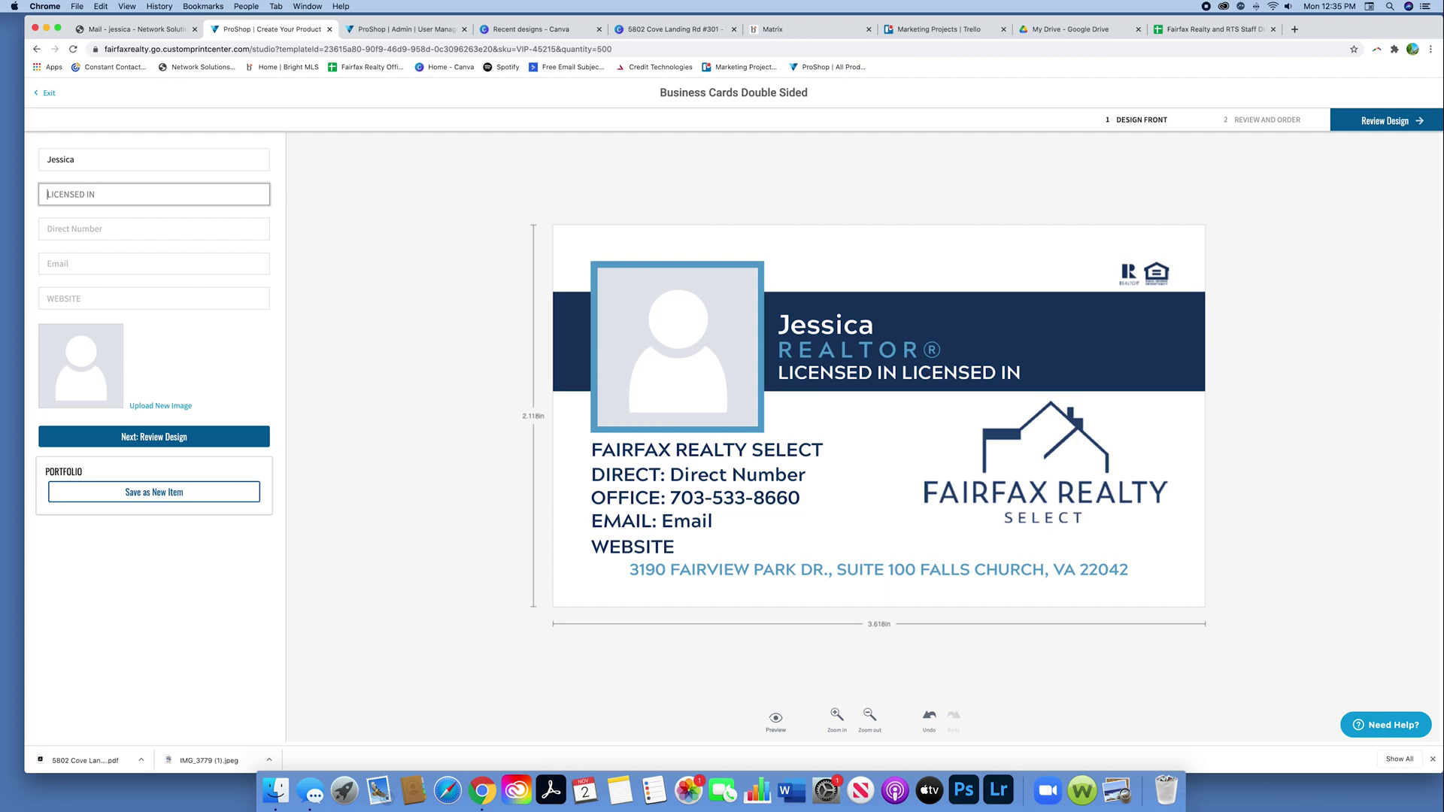
{"action": "type", "text": "VIRGINIA"}
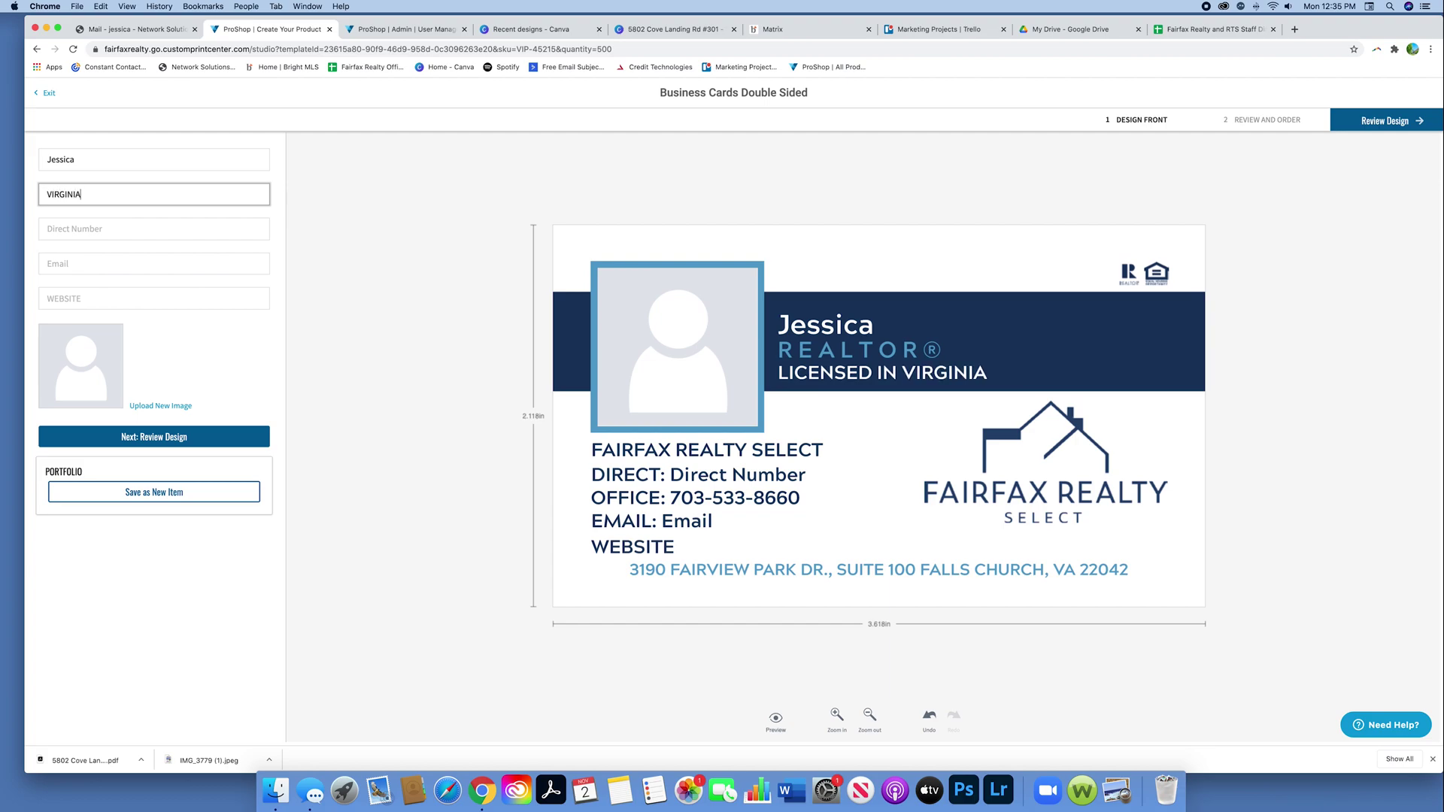
Step: Fill in the agent's direct phone number and e-mail address on the card
{"action": "left_click", "coordinate": [141, 233]}
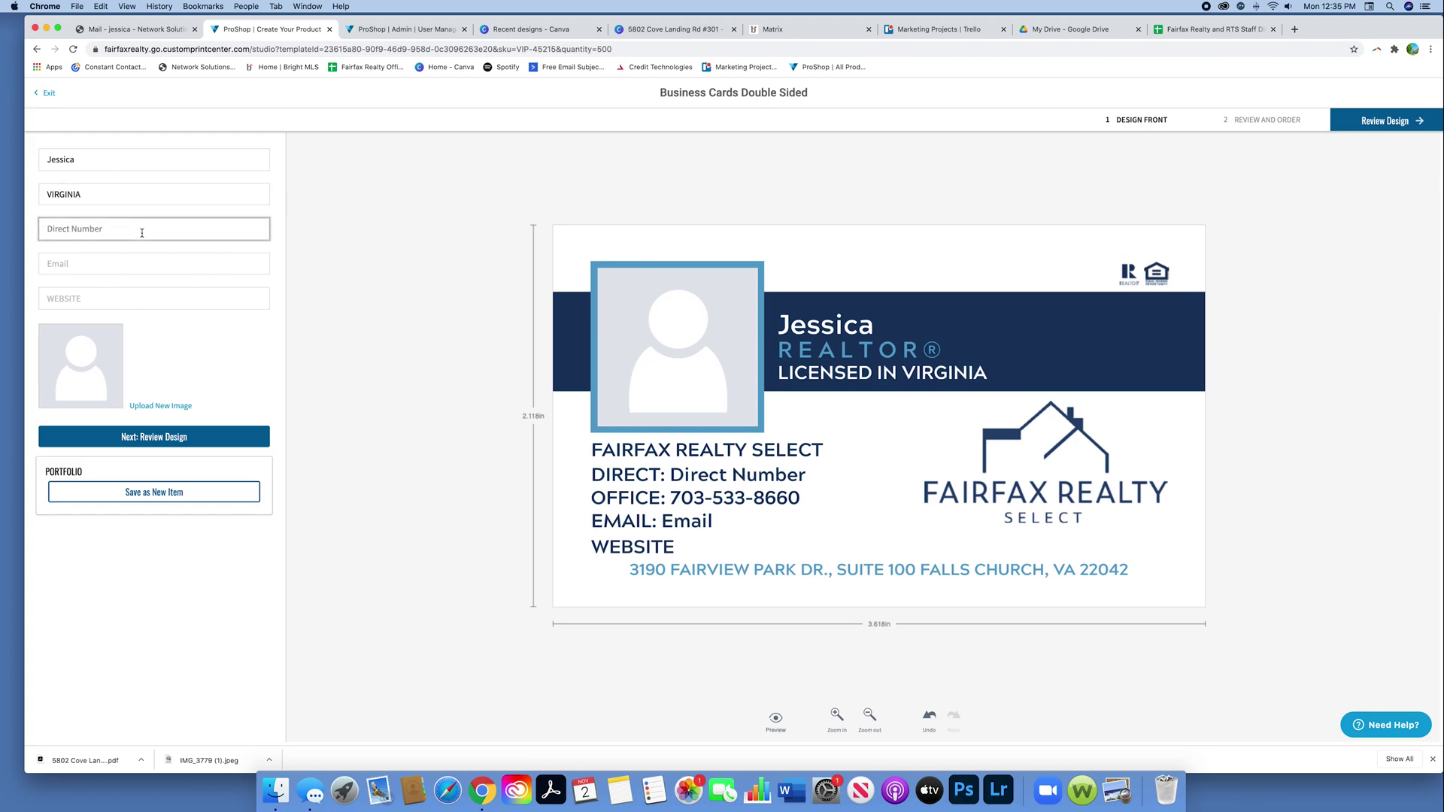
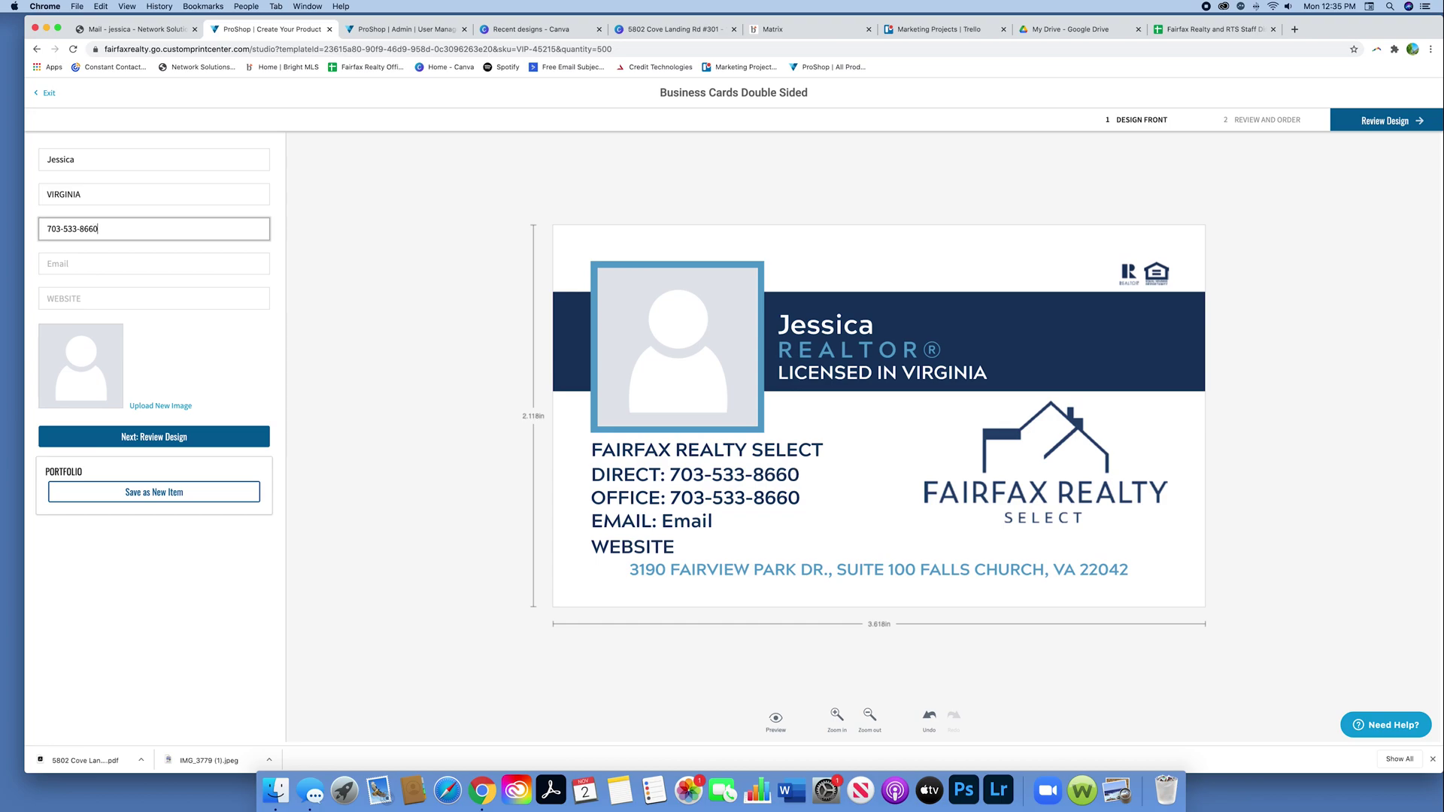
{"action": "type", "text": "1234"}
{"action": "left_click", "coordinate": [84, 263]}
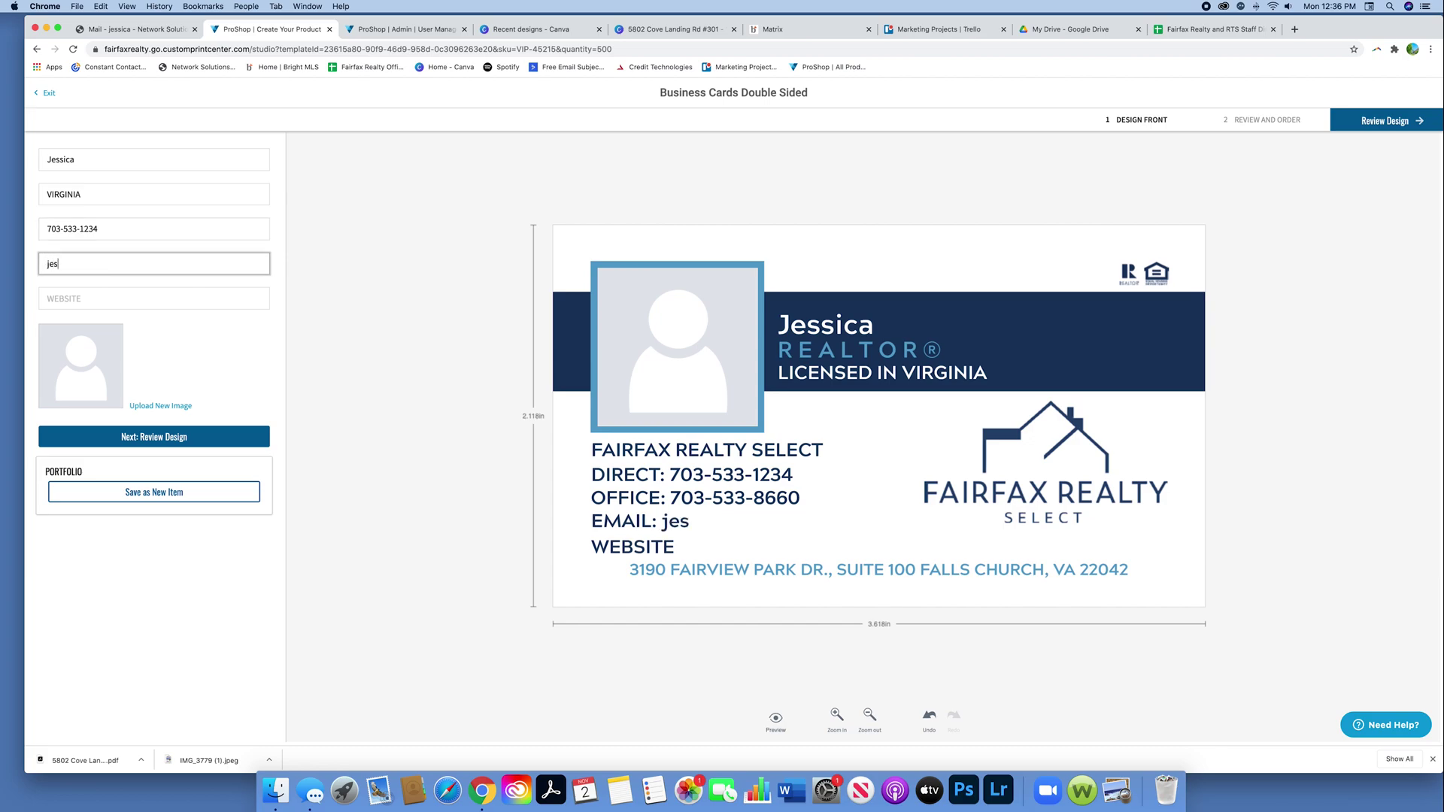
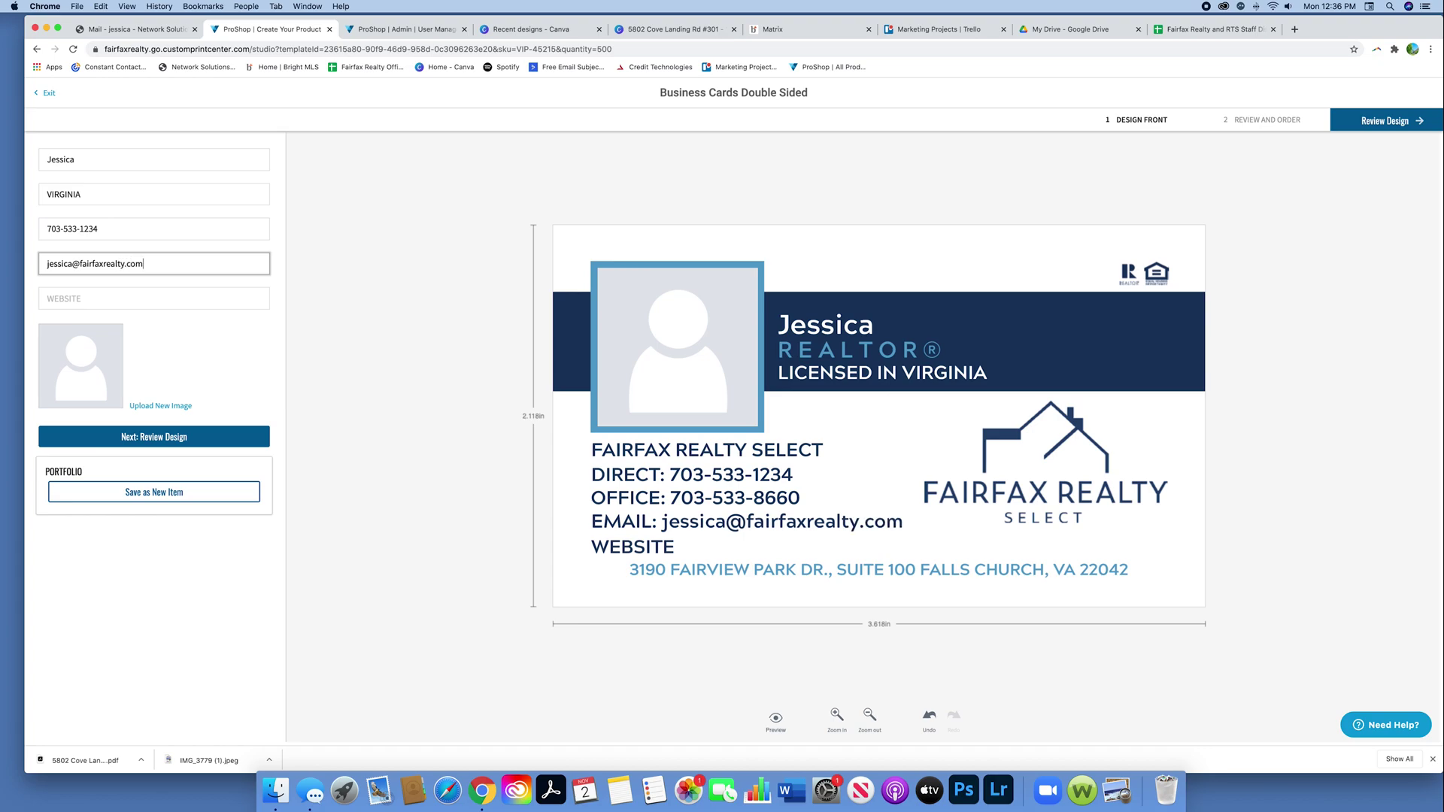
Step: Set the email line's font size to 7pt after trying 6pt
{"action": "left_click", "coordinate": [796, 531]}
{"action": "left_click", "coordinate": [869, 155]}
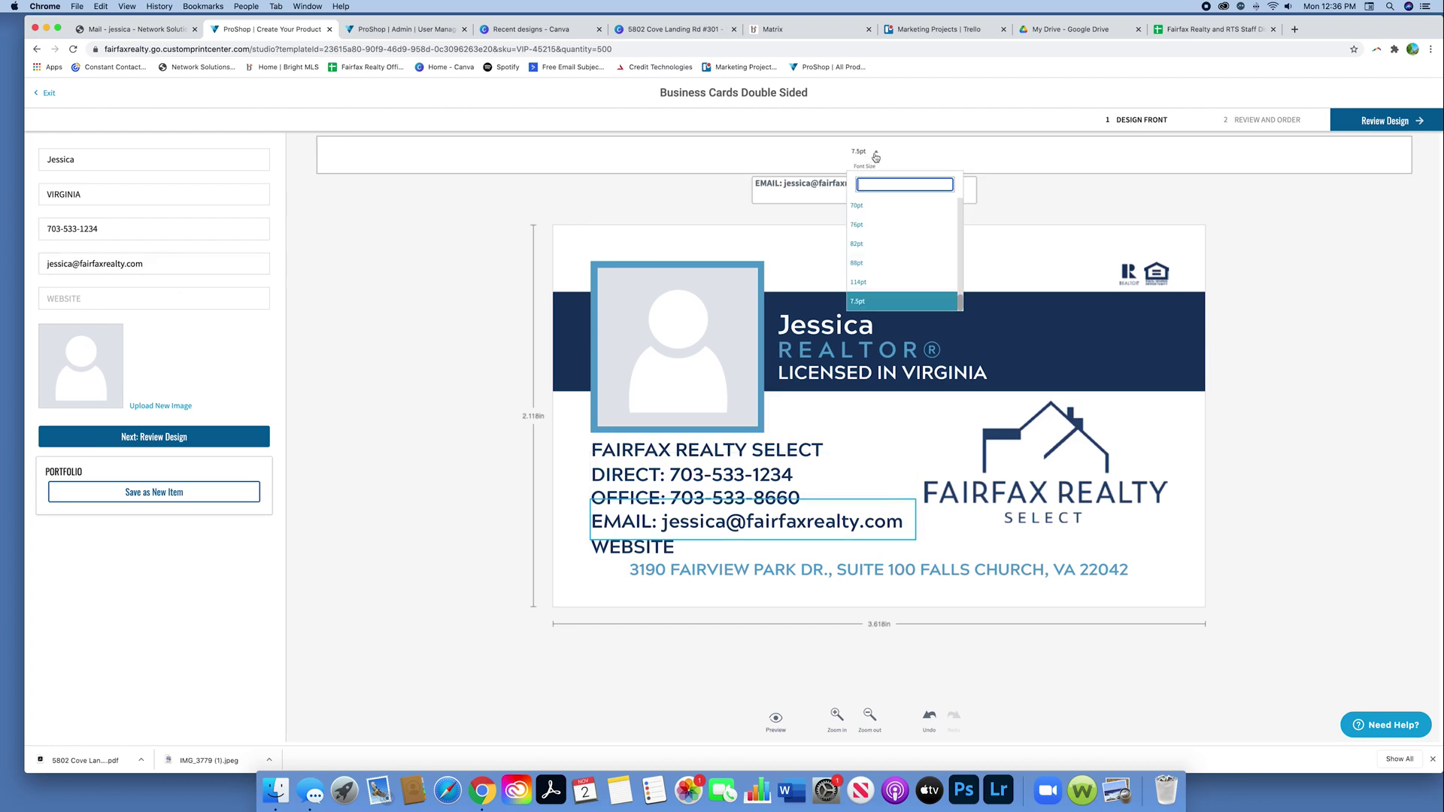
{"action": "left_click", "coordinate": [869, 155]}
{"action": "left_click", "coordinate": [870, 155]}
{"action": "scroll", "coordinate": [875, 235], "scroll_direction": "up", "scroll_amount": 8}
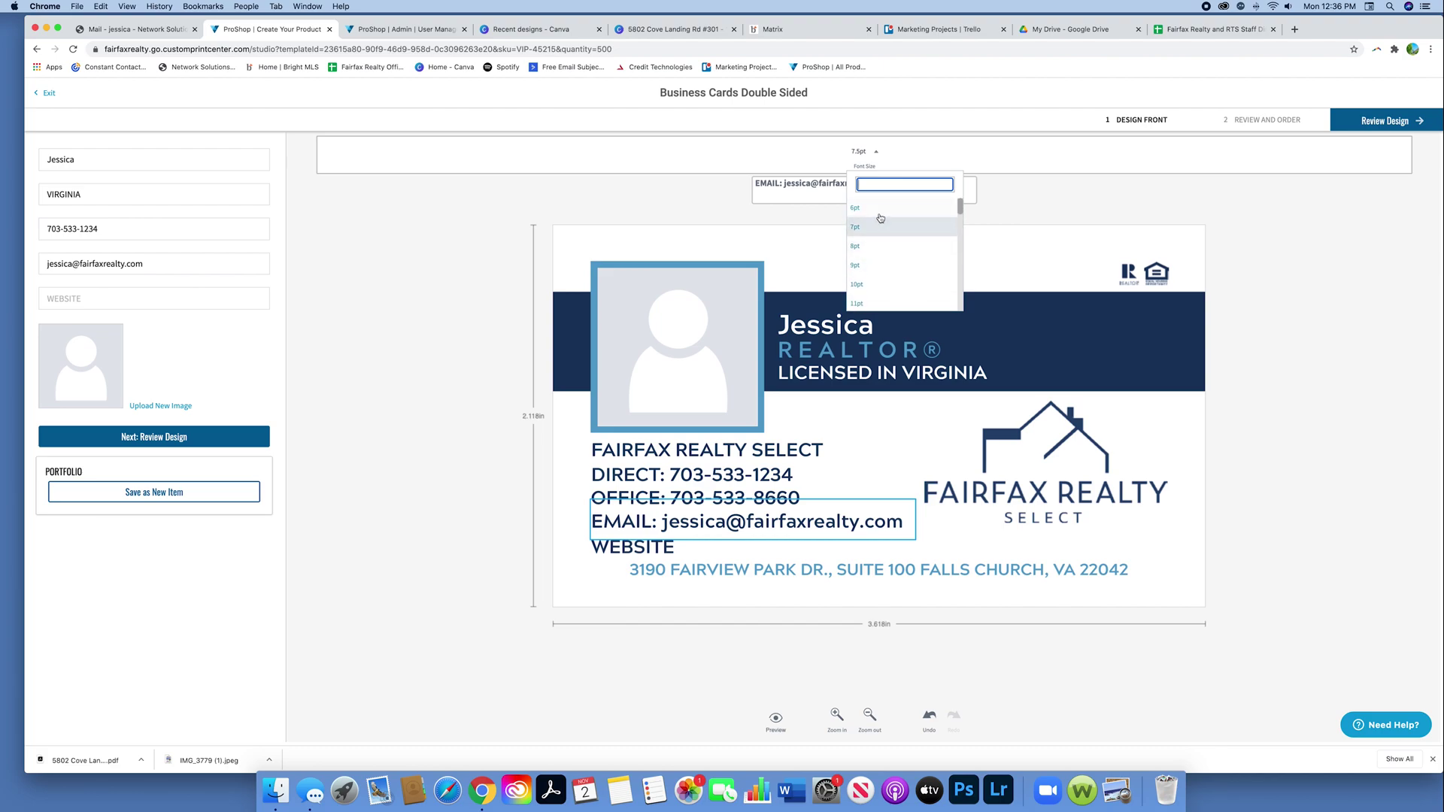
{"action": "left_click", "coordinate": [881, 218]}
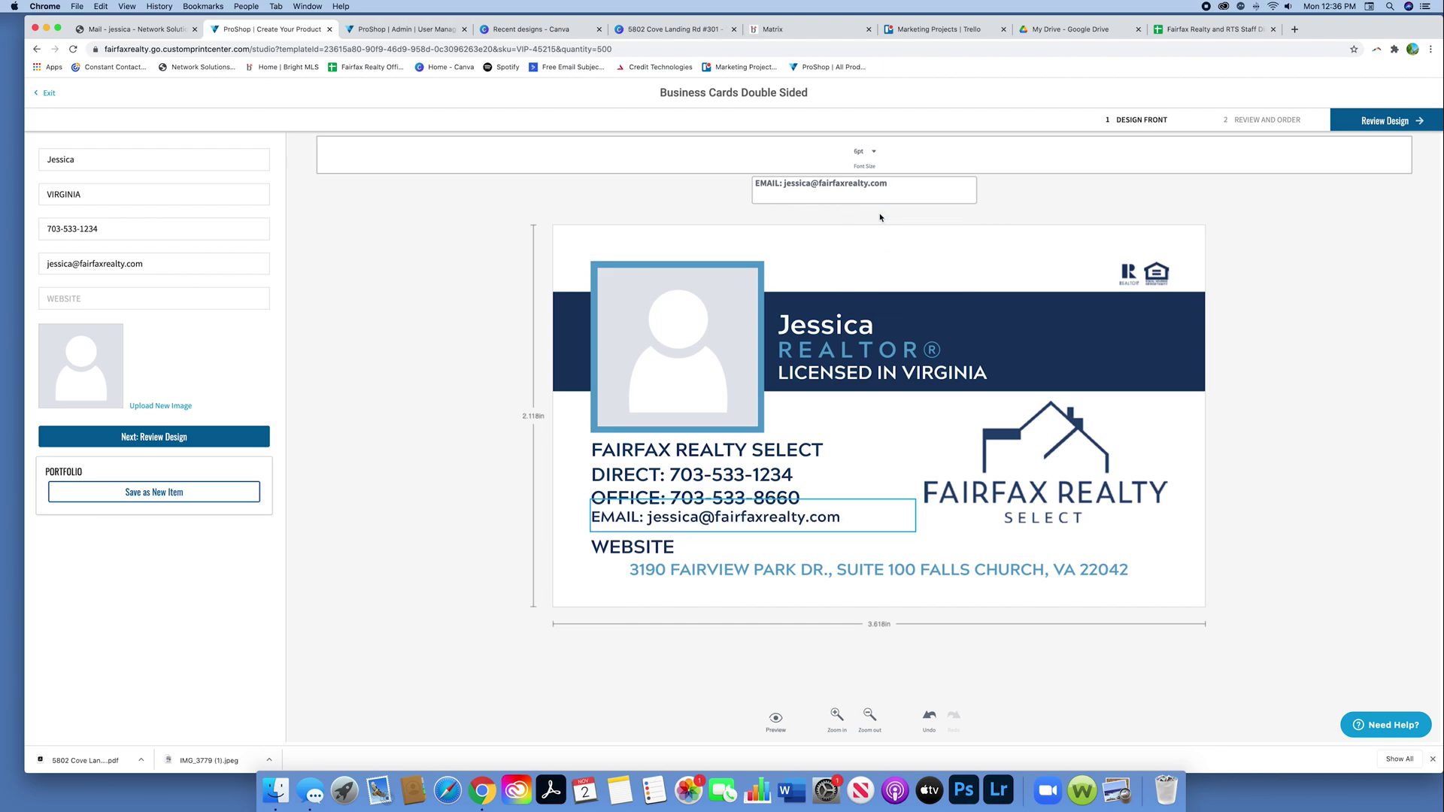
{"action": "left_click", "coordinate": [474, 471]}
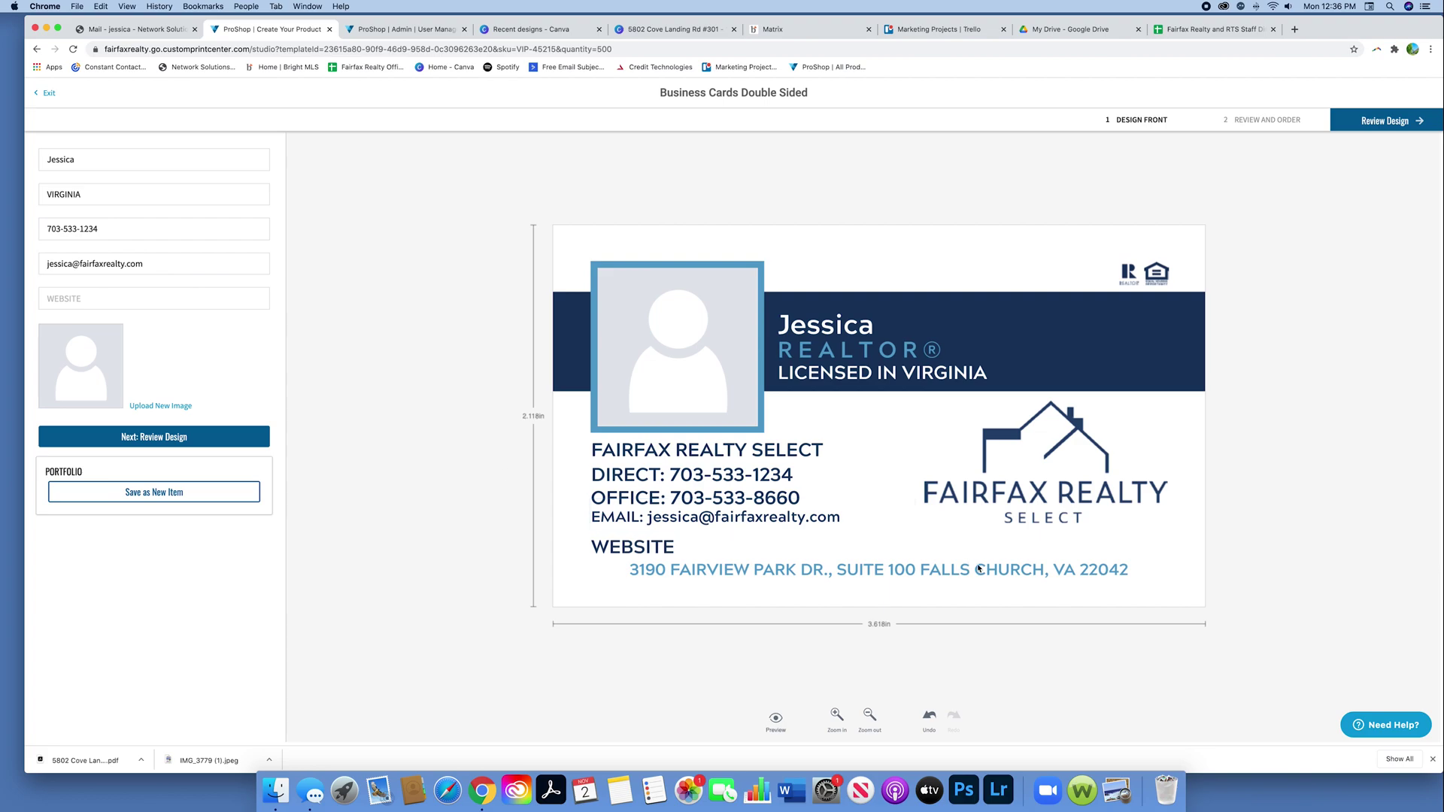
{"action": "left_click", "coordinate": [813, 517]}
{"action": "left_click", "coordinate": [862, 154]}
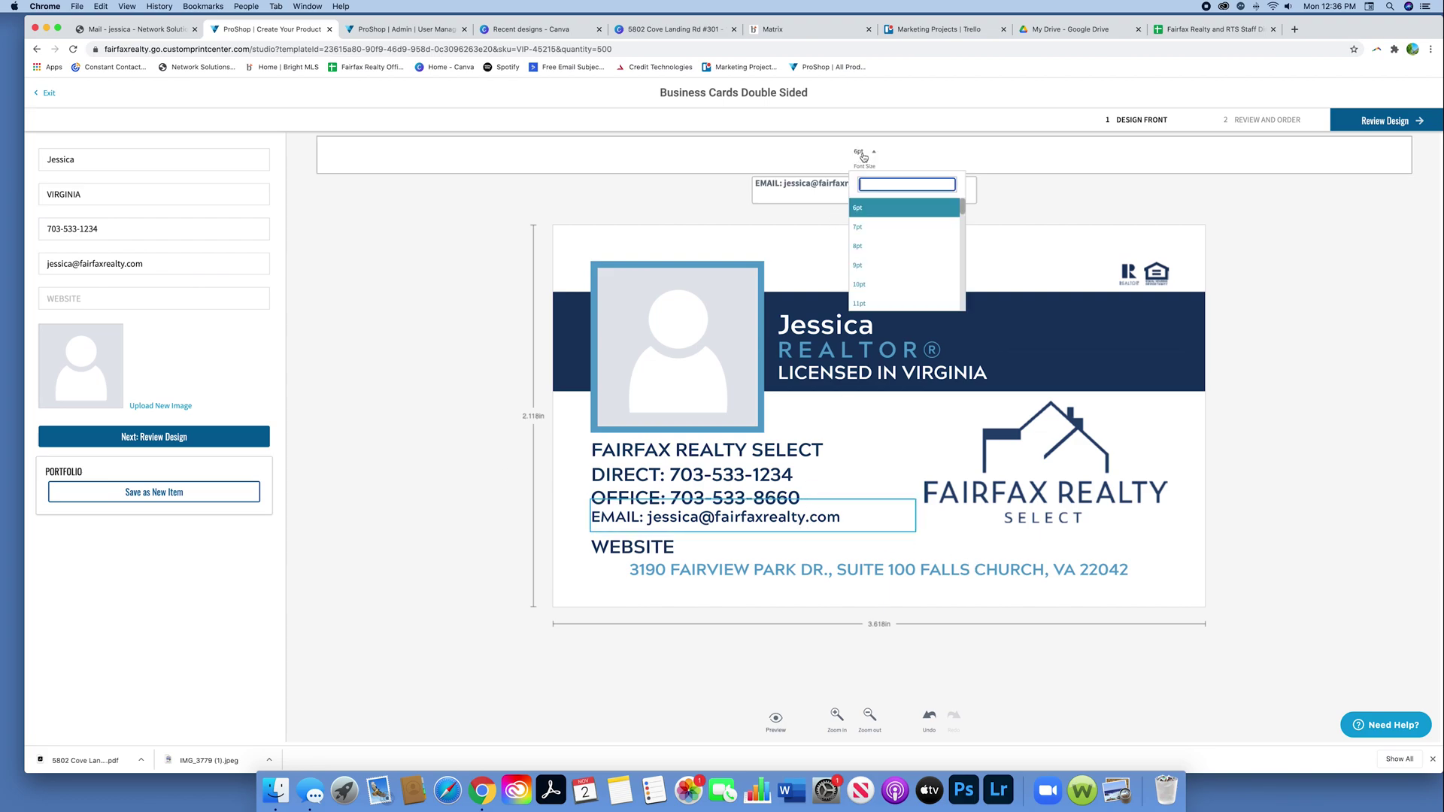
{"action": "left_click", "coordinate": [872, 227]}
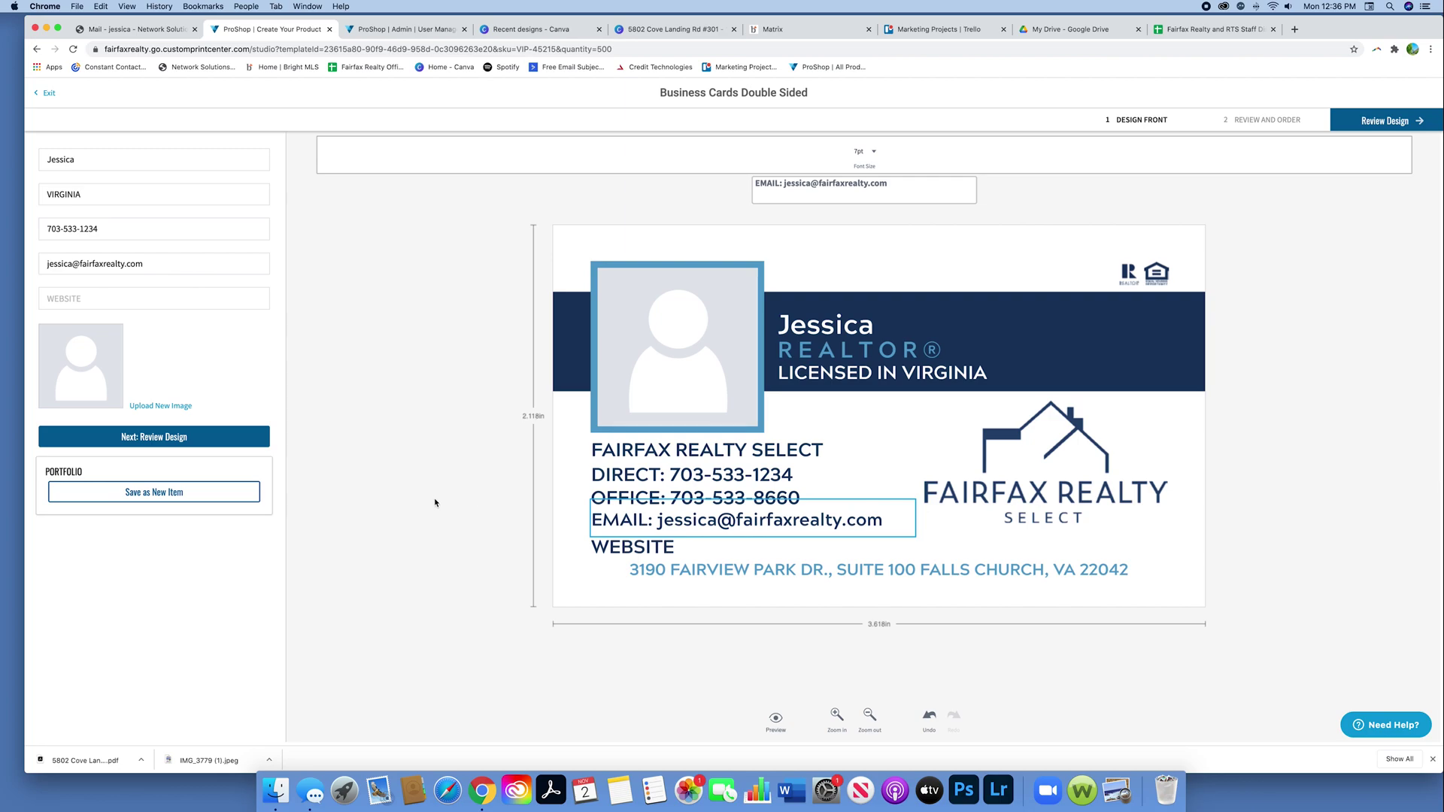
{"action": "left_click", "coordinate": [470, 516]}
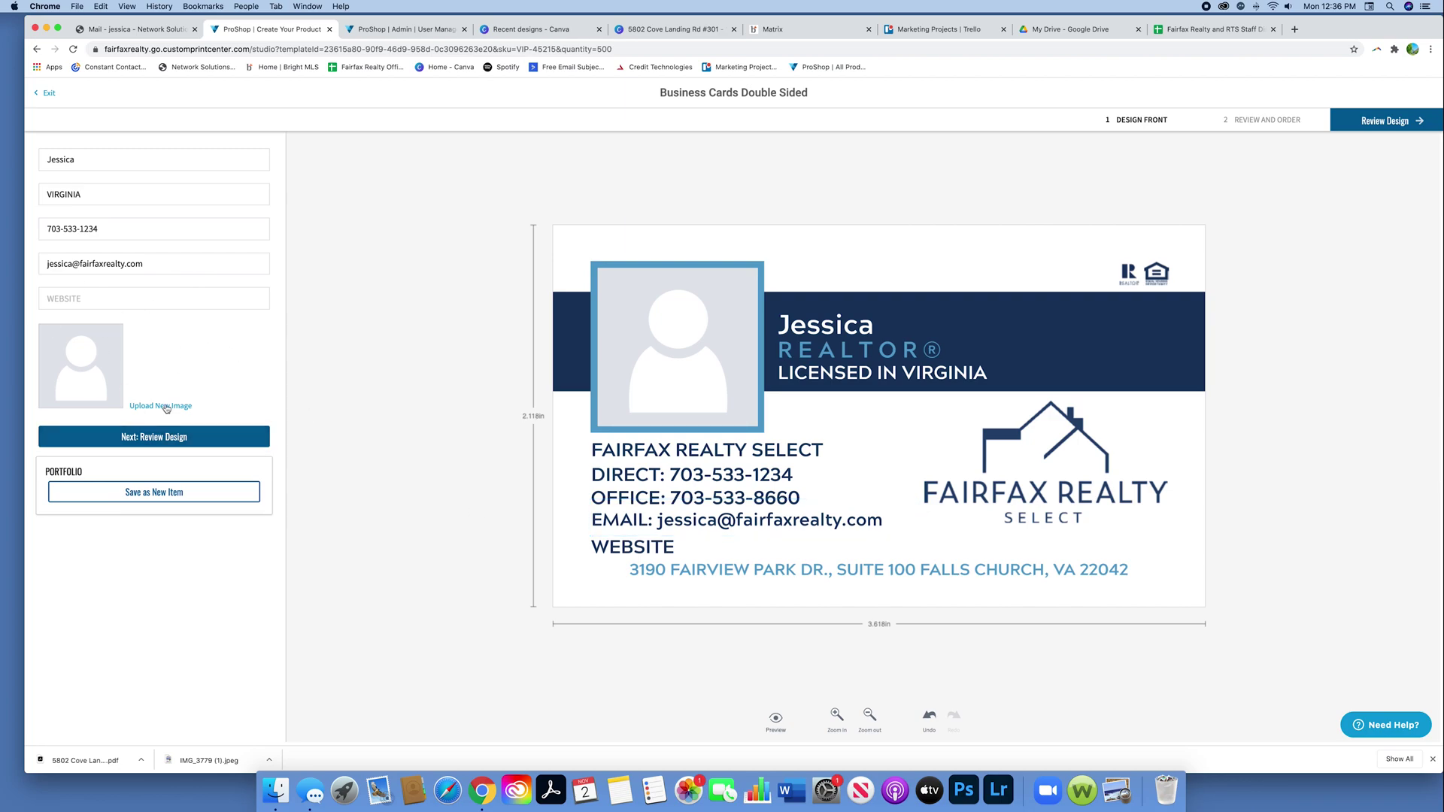
Step: Enter fairfaxrealty.com as the website, then delete it to leave the line blank
{"action": "left_click", "coordinate": [91, 299]}
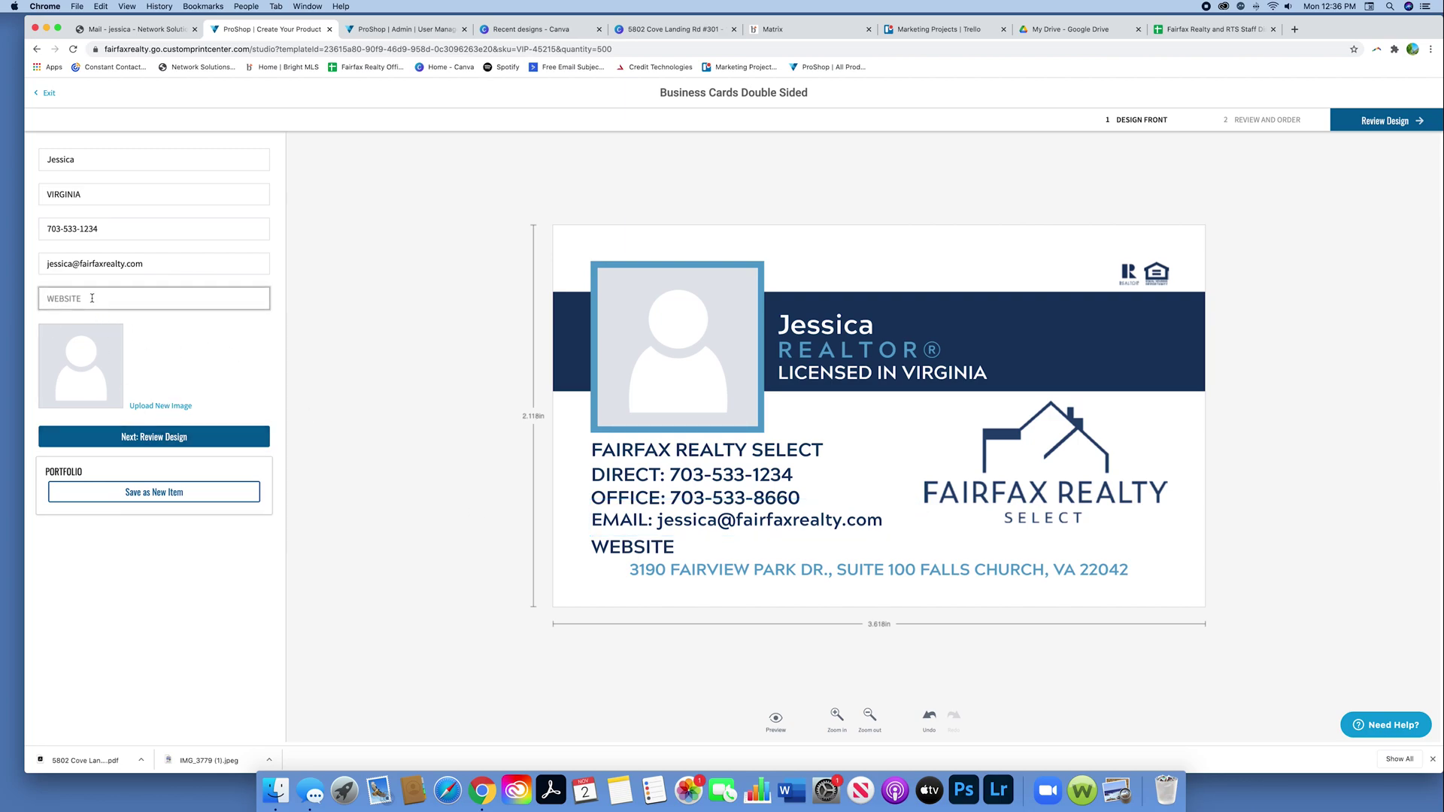
{"action": "type", "text": "fairfax"}
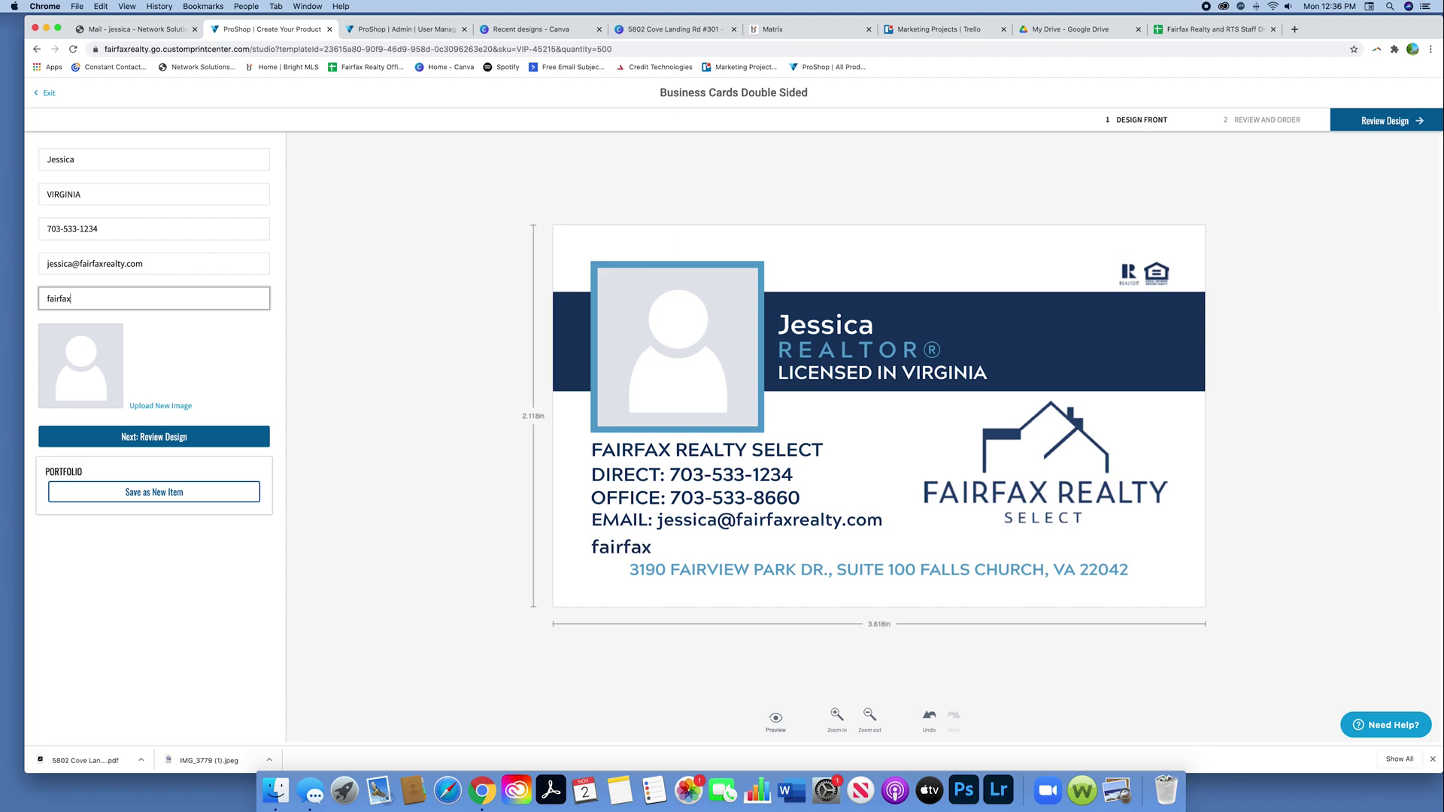
{"action": "type", "text": "realty.c"}
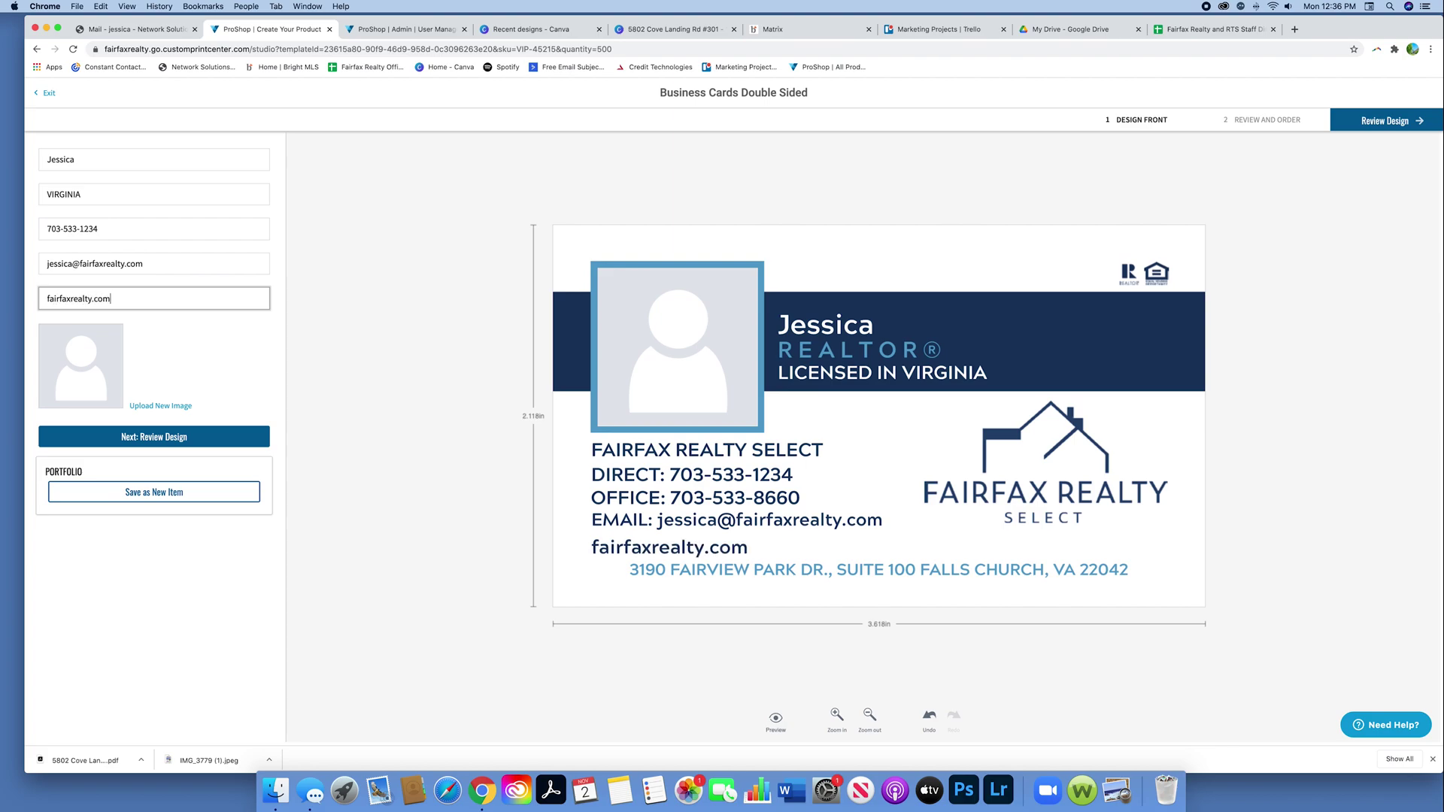
{"action": "type", "text": "om"}
{"action": "left_click", "coordinate": [316, 355]}
{"action": "left_click_drag", "start_coordinate": [110, 298], "coordinate": [2, 288]}
{"action": "key", "text": "BackSpace"}
Step: Upload the headshot PNG from Marketing Headshots to replace the placeholder photo
{"action": "left_click", "coordinate": [286, 364]}
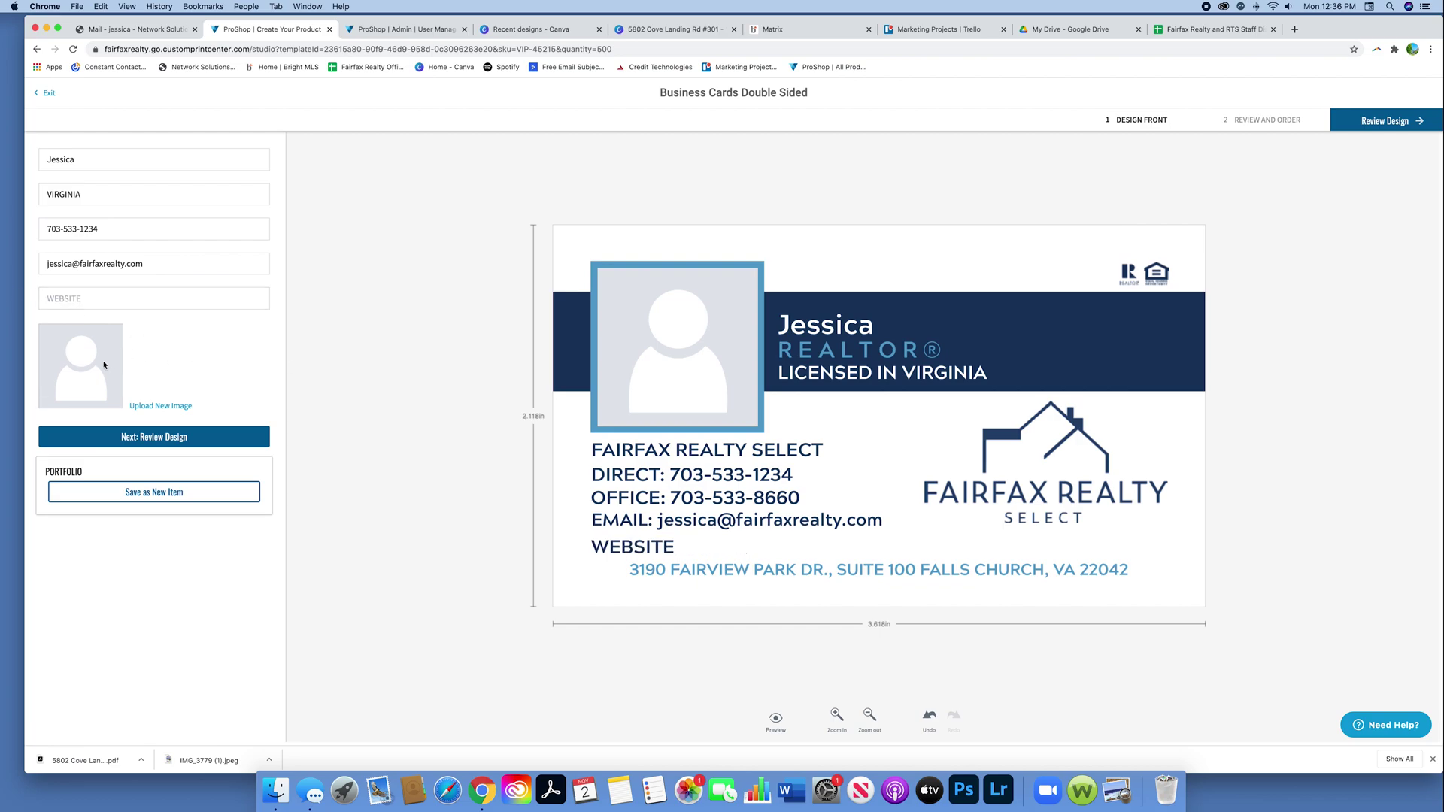
{"action": "left_click", "coordinate": [158, 407]}
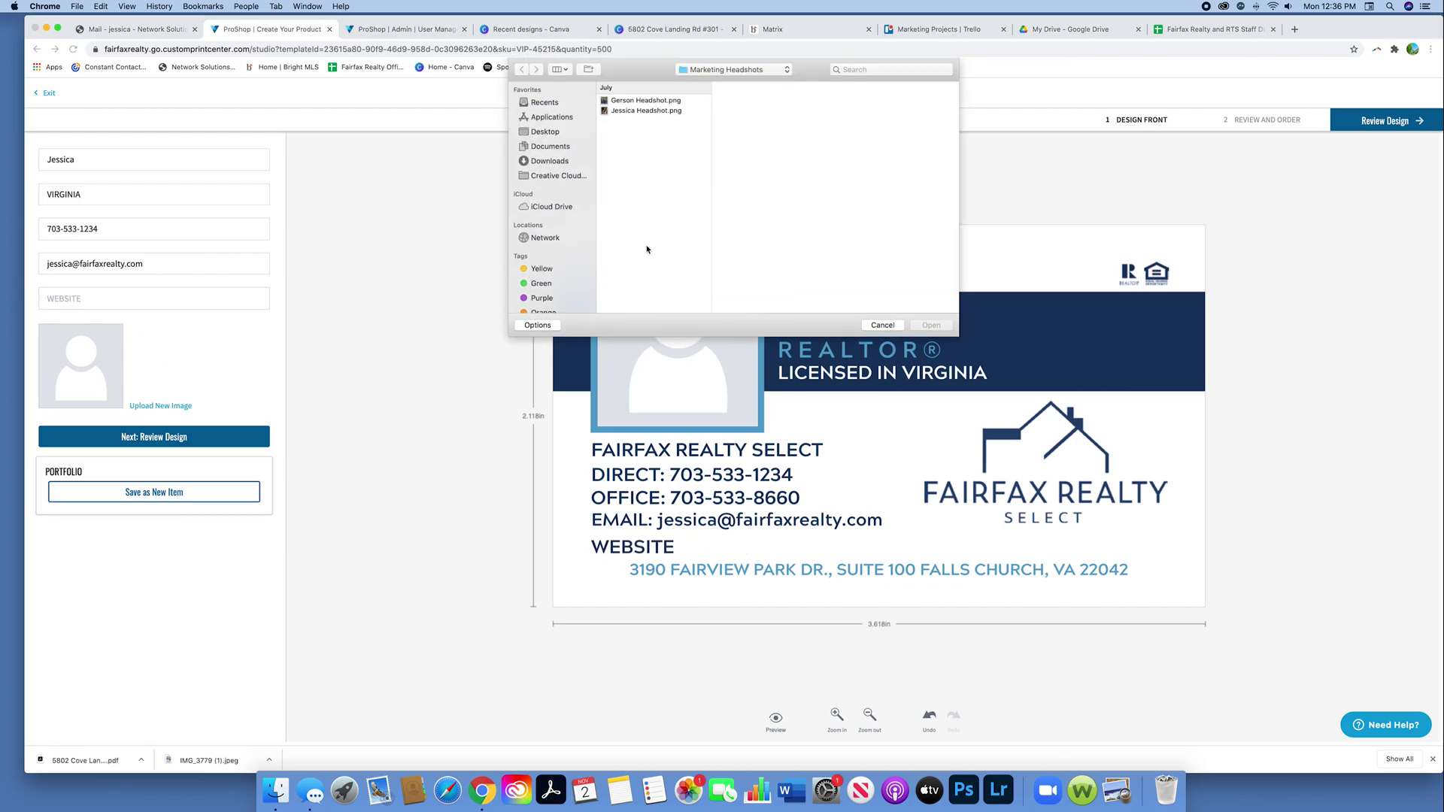
{"action": "left_click", "coordinate": [646, 110]}
{"action": "key", "text": "Return"}
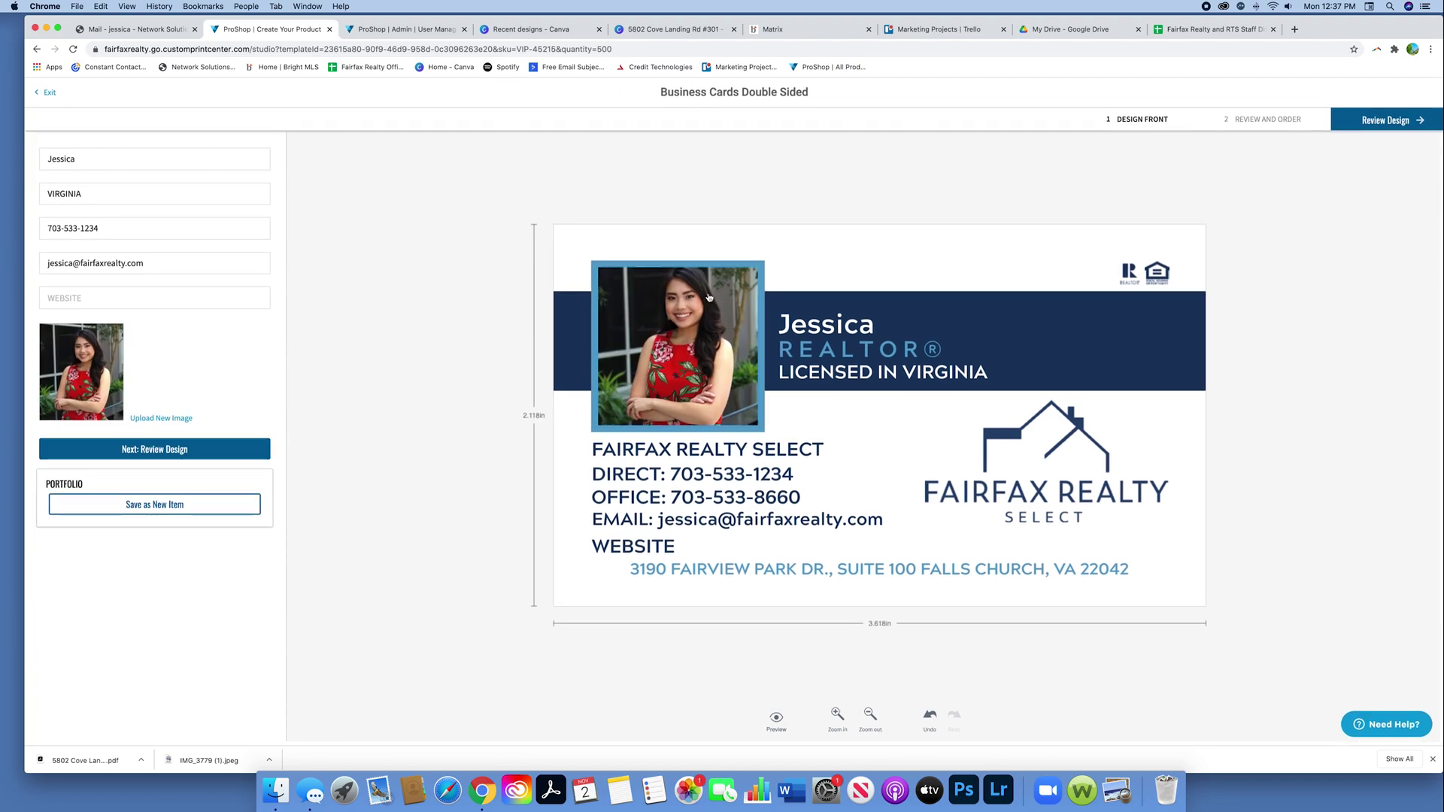
Step: Crop the headshot down onto her face and apply it
{"action": "left_click", "coordinate": [706, 322]}
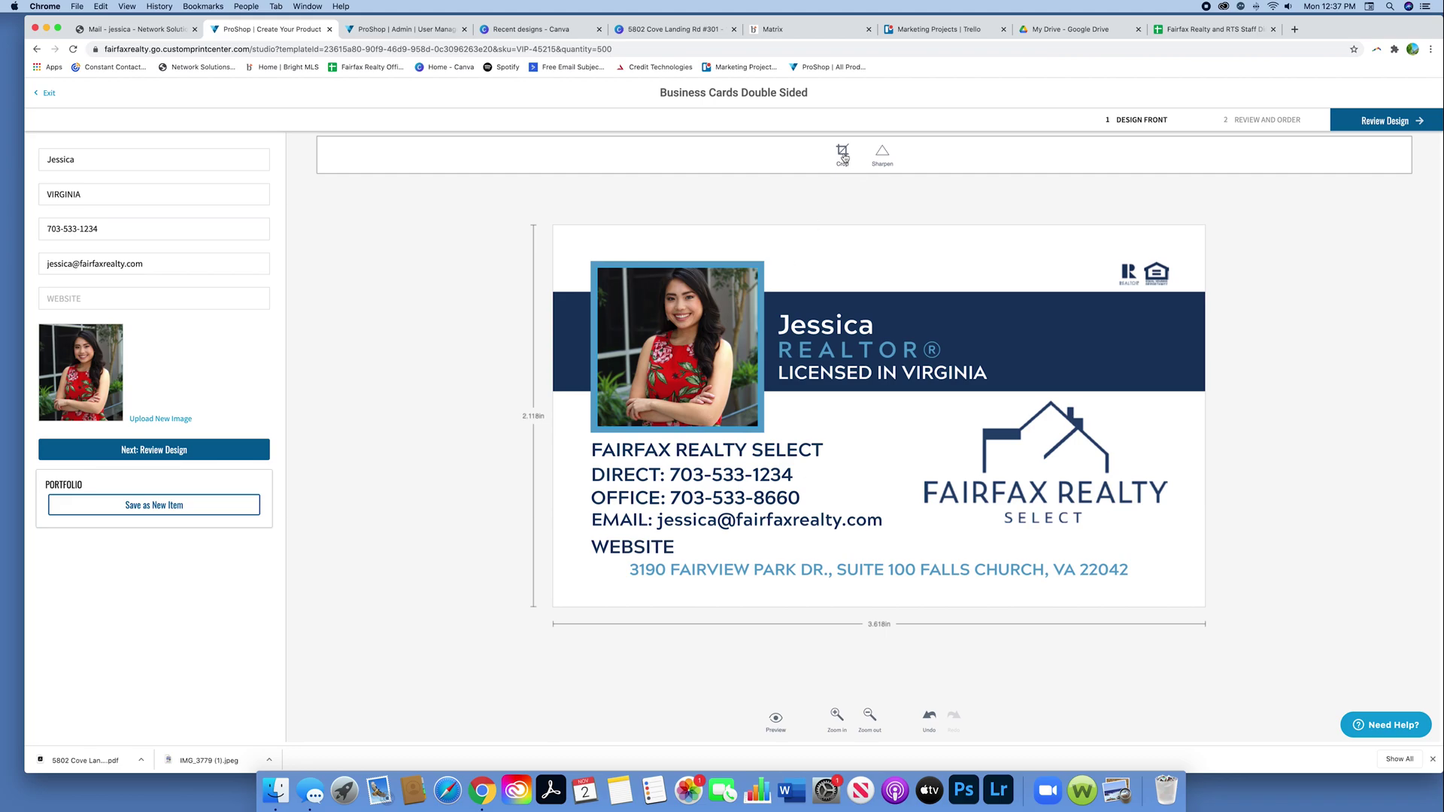
{"action": "left_click", "coordinate": [850, 160]}
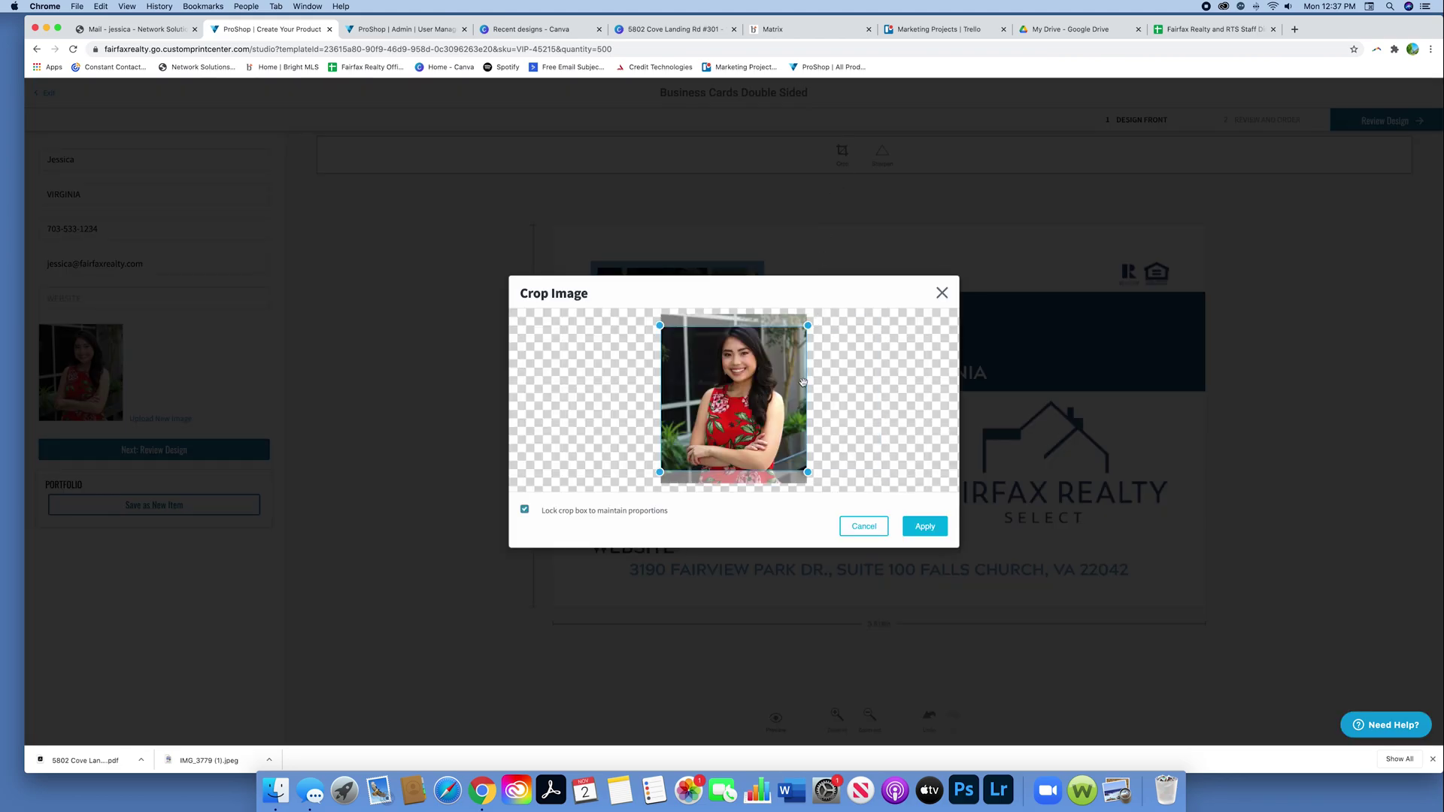
{"action": "left_click_drag", "start_coordinate": [659, 473], "coordinate": [748, 378]}
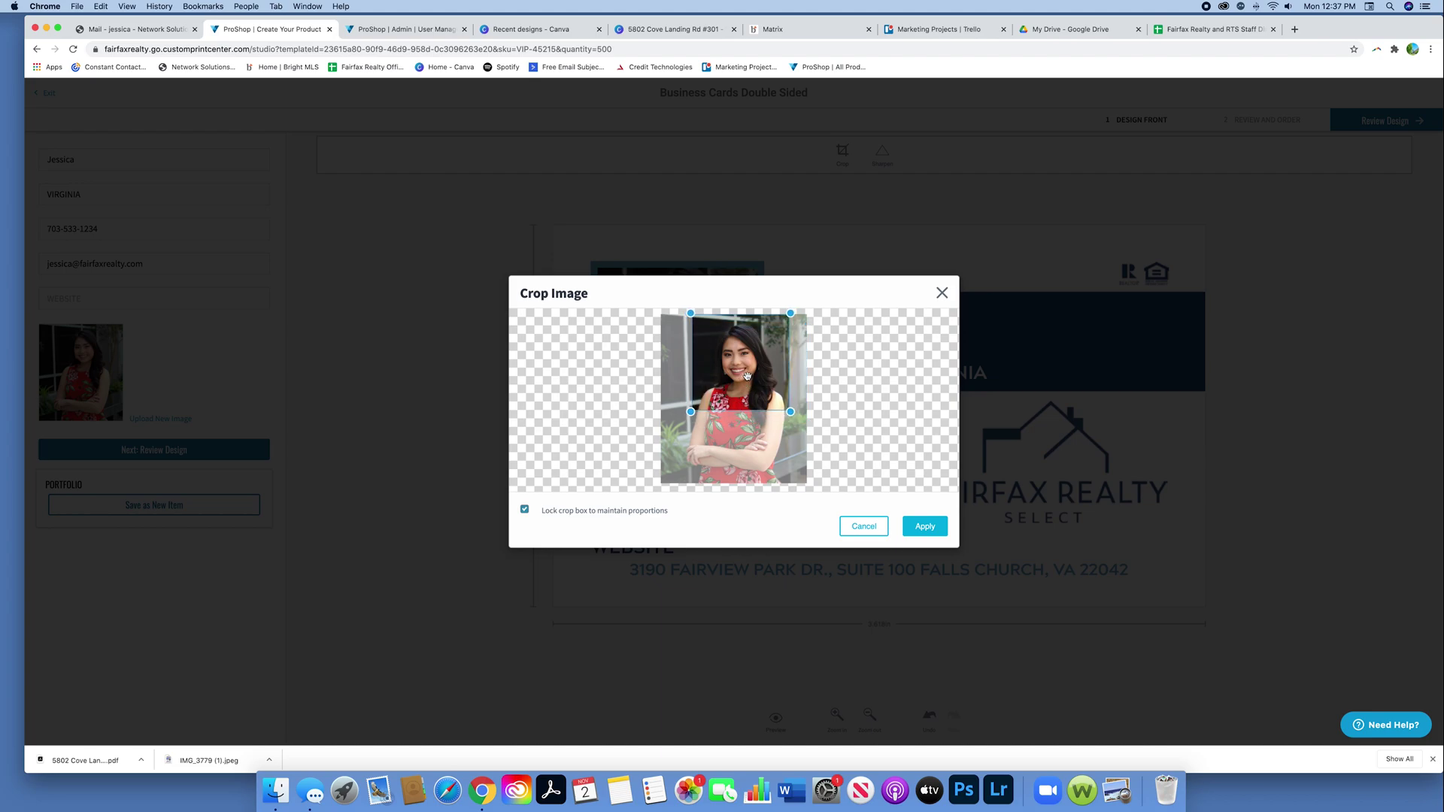
{"action": "left_click", "coordinate": [925, 527]}
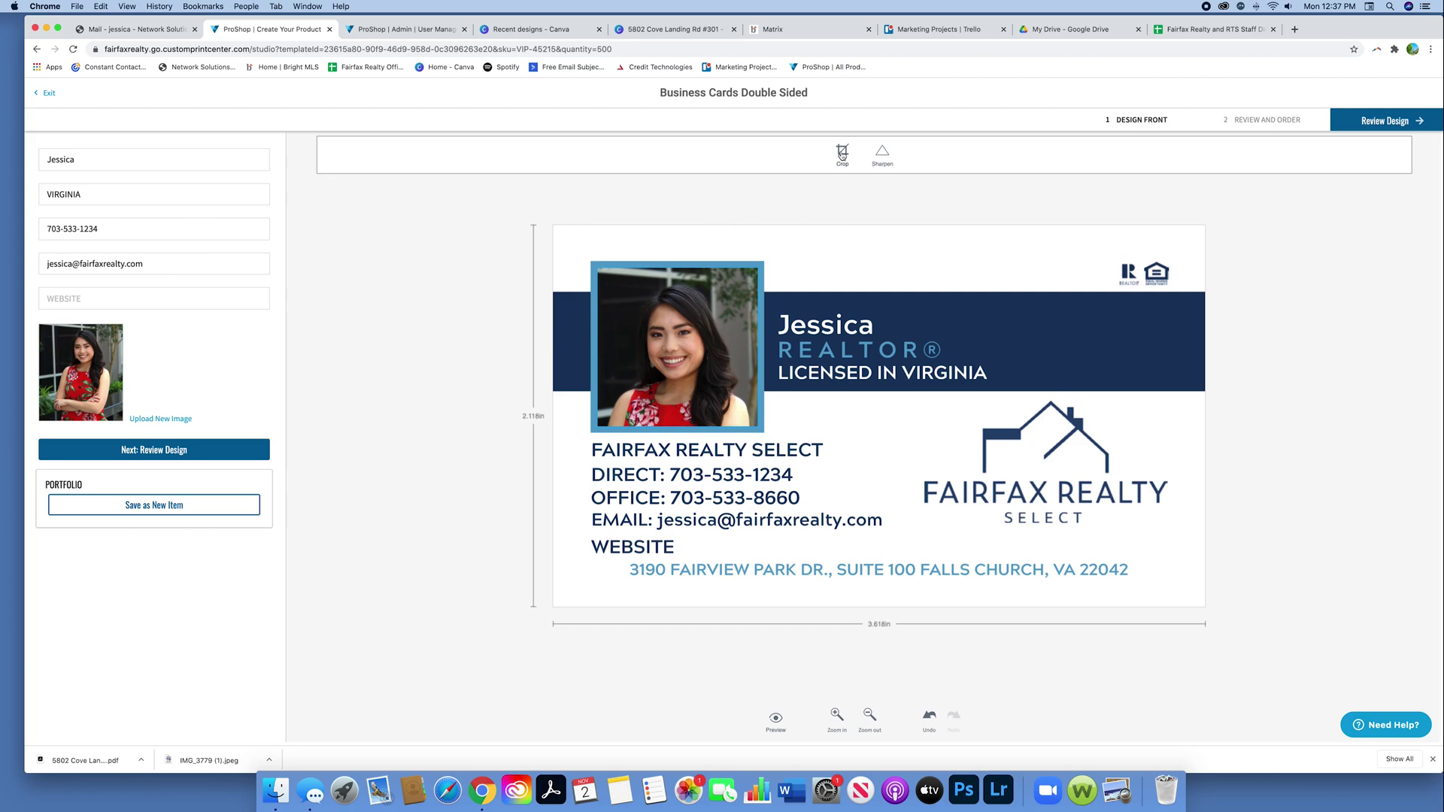
Step: Refine the crop tighter around her face and apply it again
{"action": "left_click", "coordinate": [842, 155]}
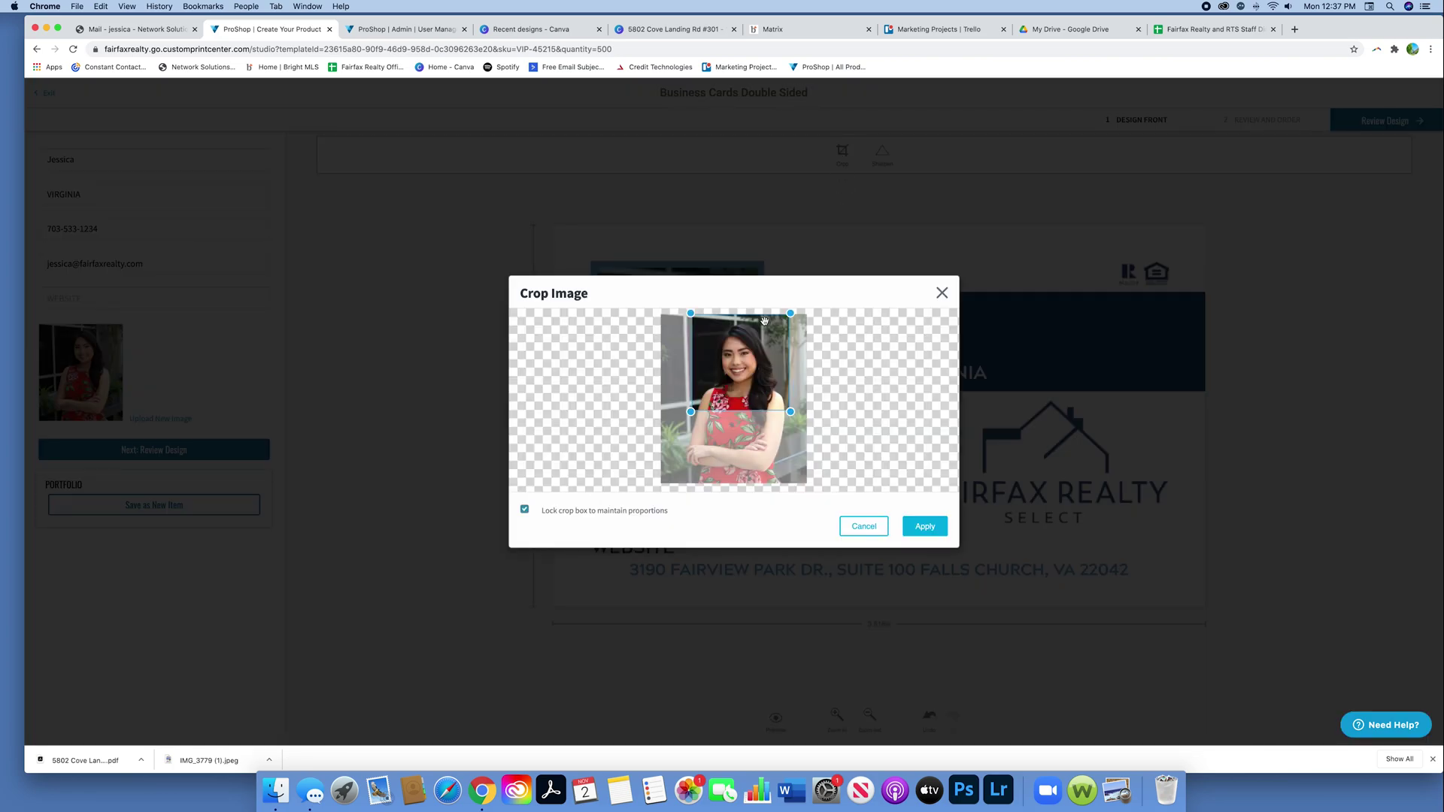
{"action": "left_click_drag", "start_coordinate": [792, 314], "coordinate": [787, 320]}
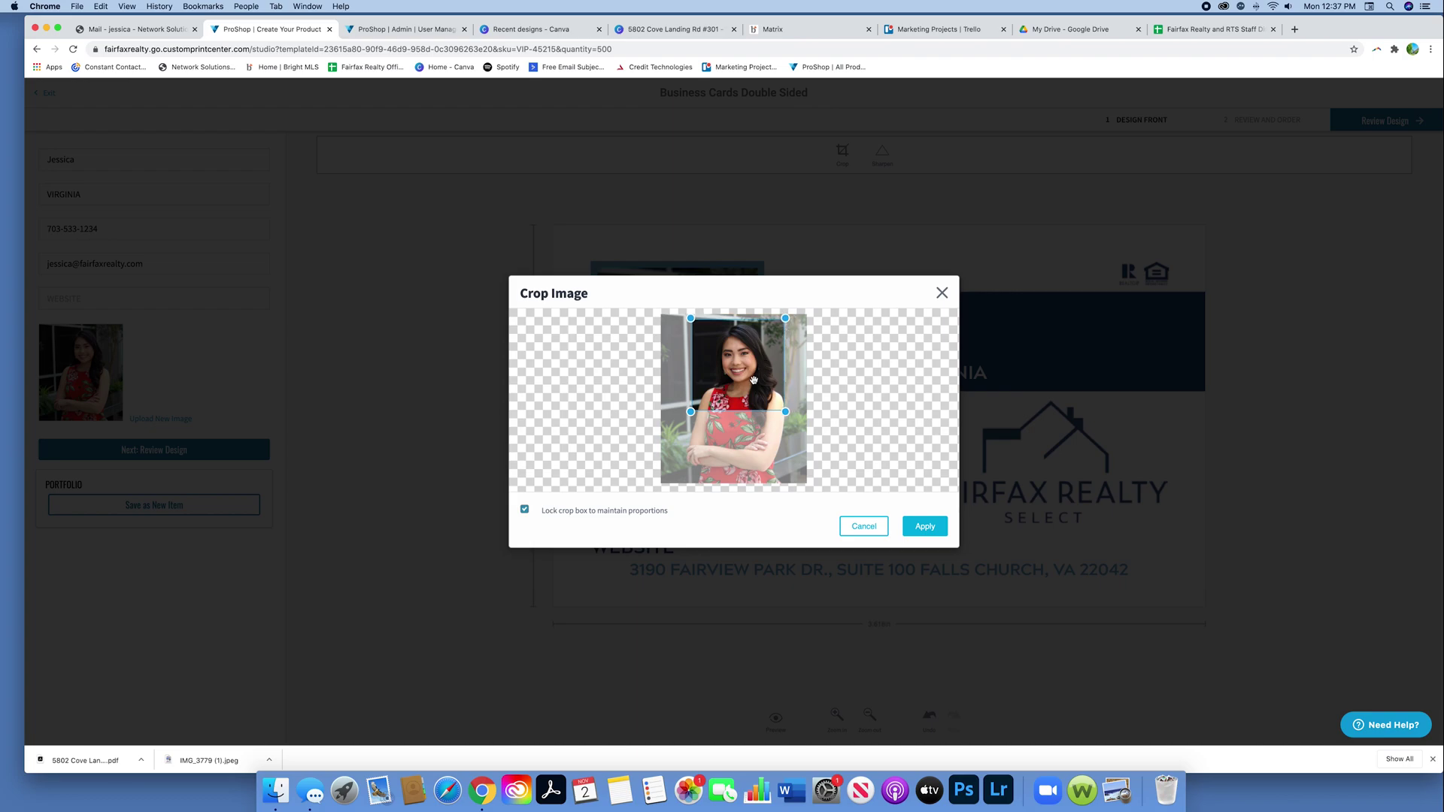
{"action": "left_click_drag", "start_coordinate": [755, 382], "coordinate": [755, 387]}
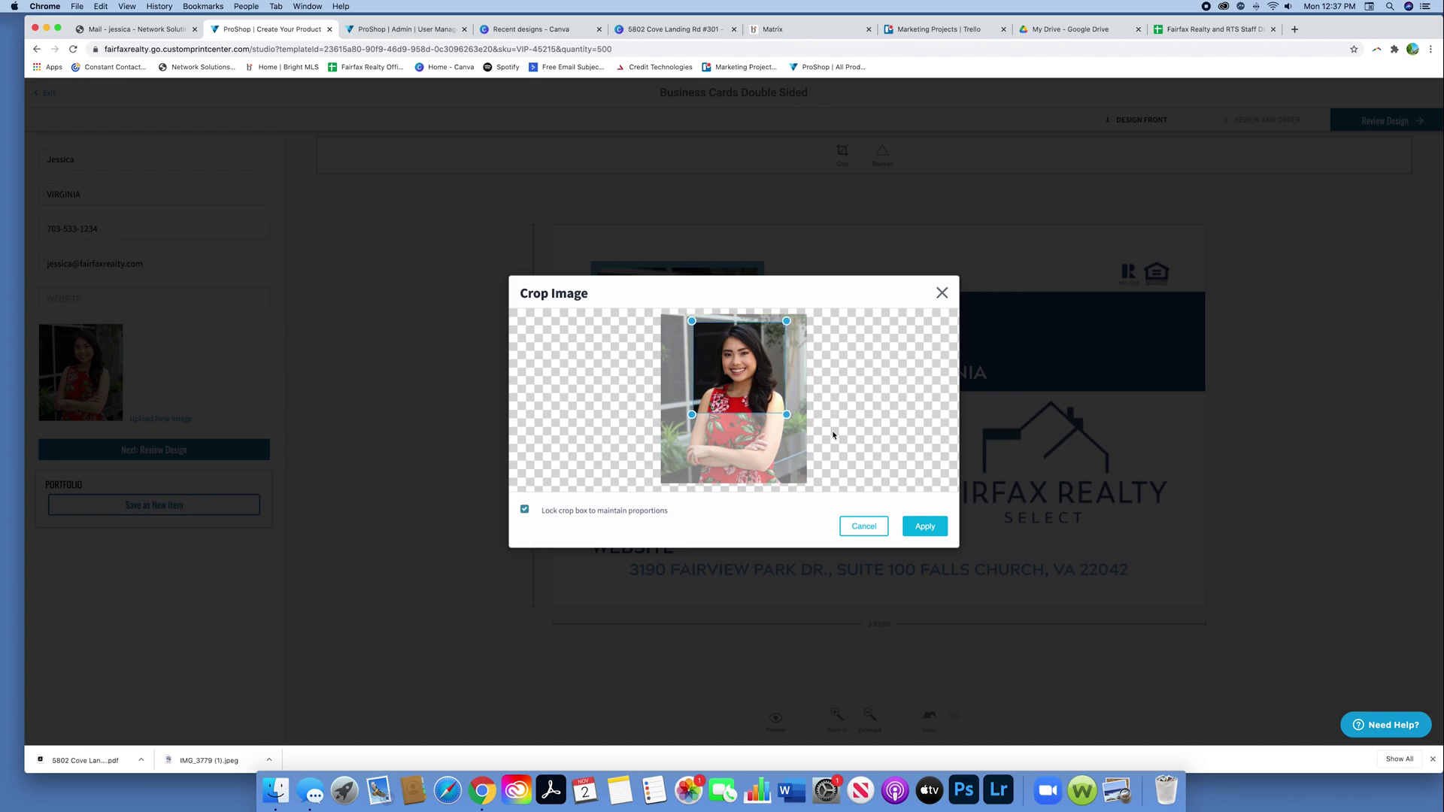
{"action": "left_click", "coordinate": [937, 531]}
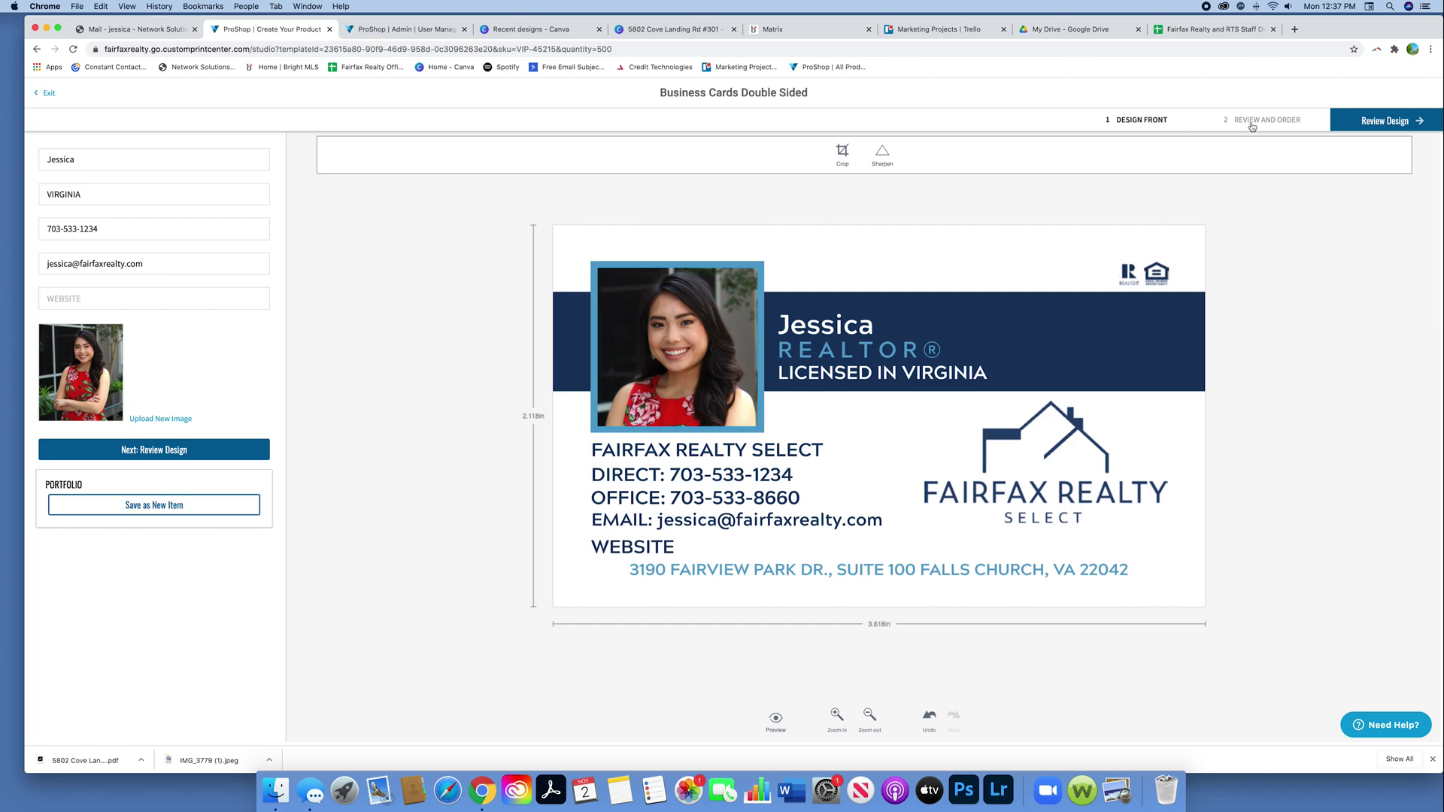
Step: Preview front and back, approve the design, and add the 500 business cards to the cart
{"action": "left_click", "coordinate": [1253, 121]}
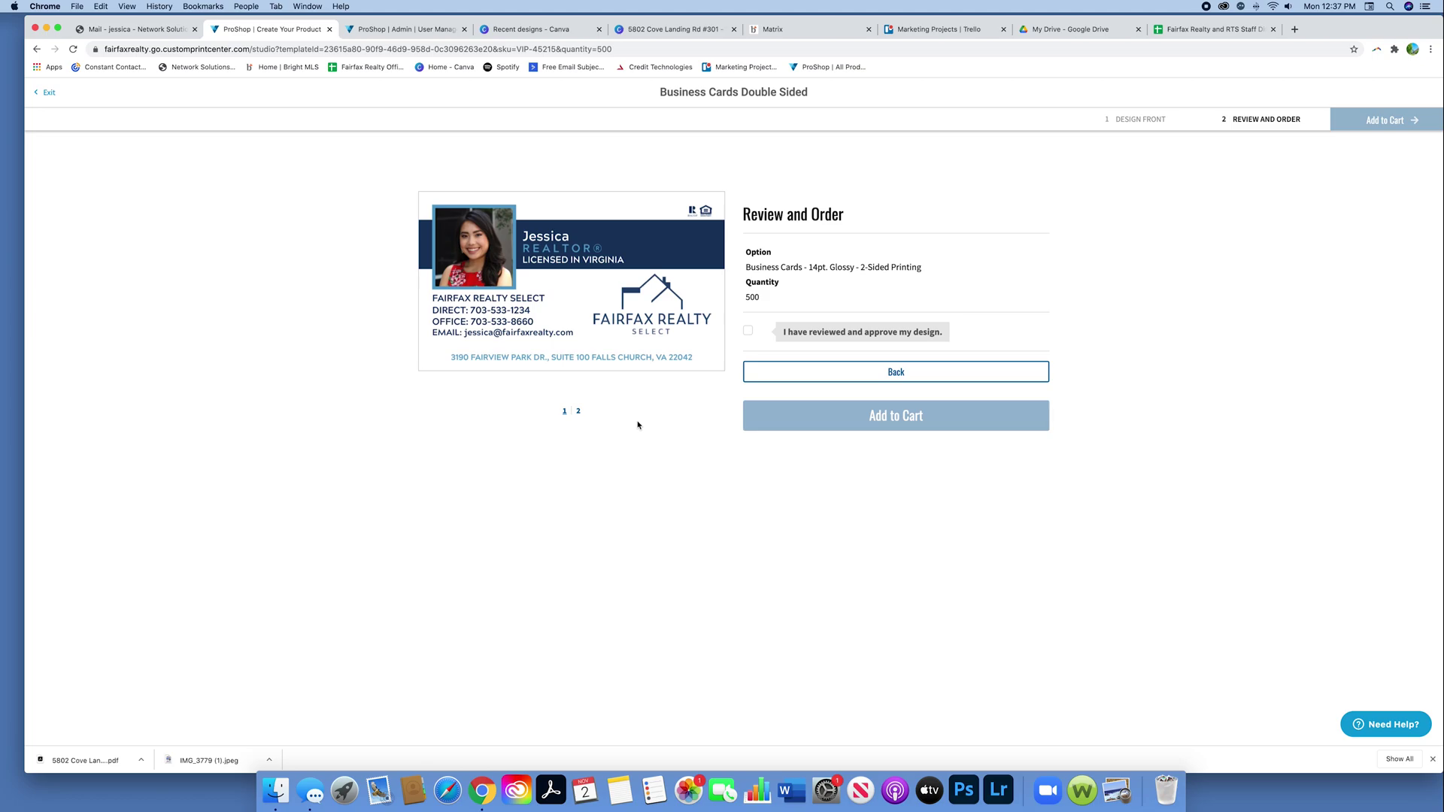
{"action": "left_click", "coordinate": [577, 412]}
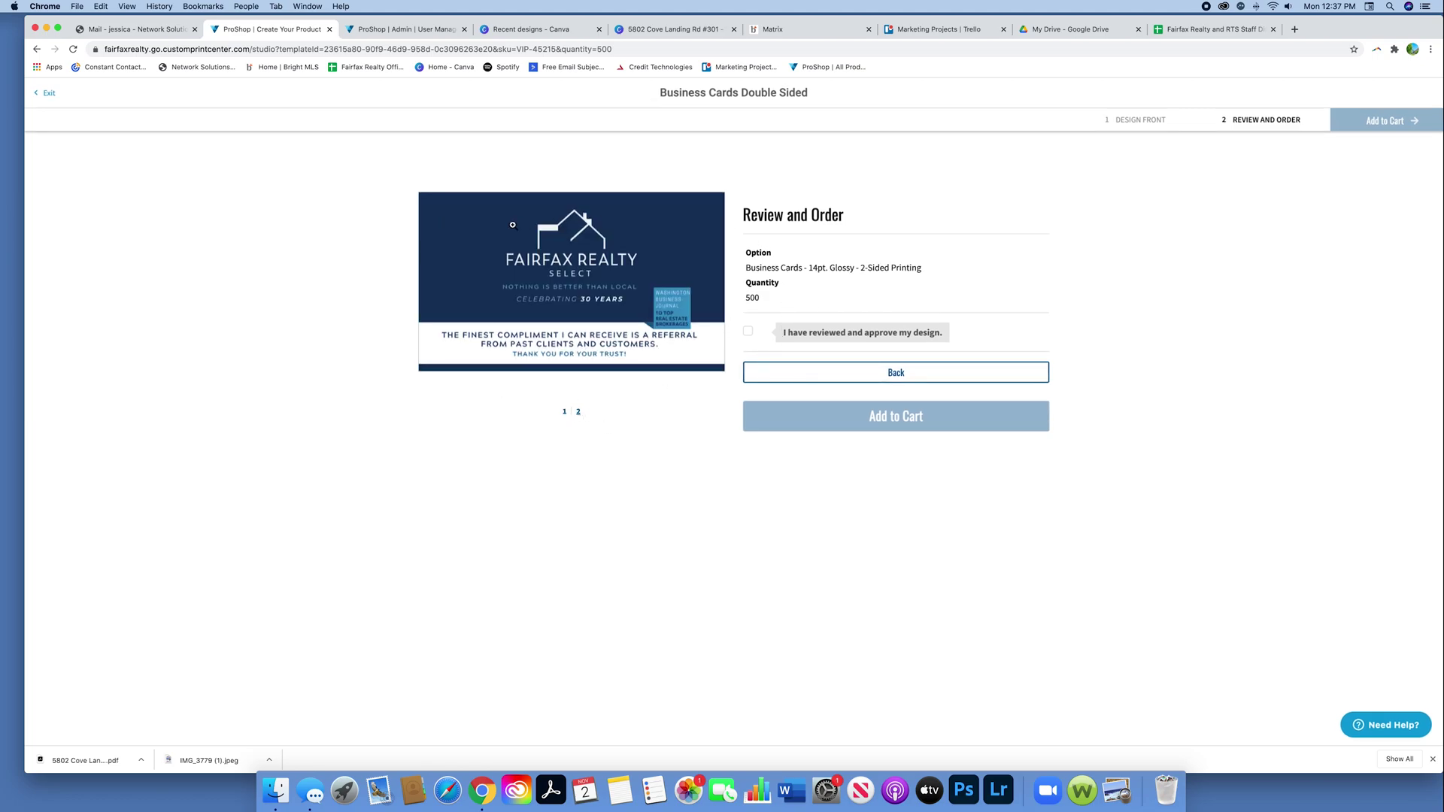
{"action": "left_click", "coordinate": [566, 412]}
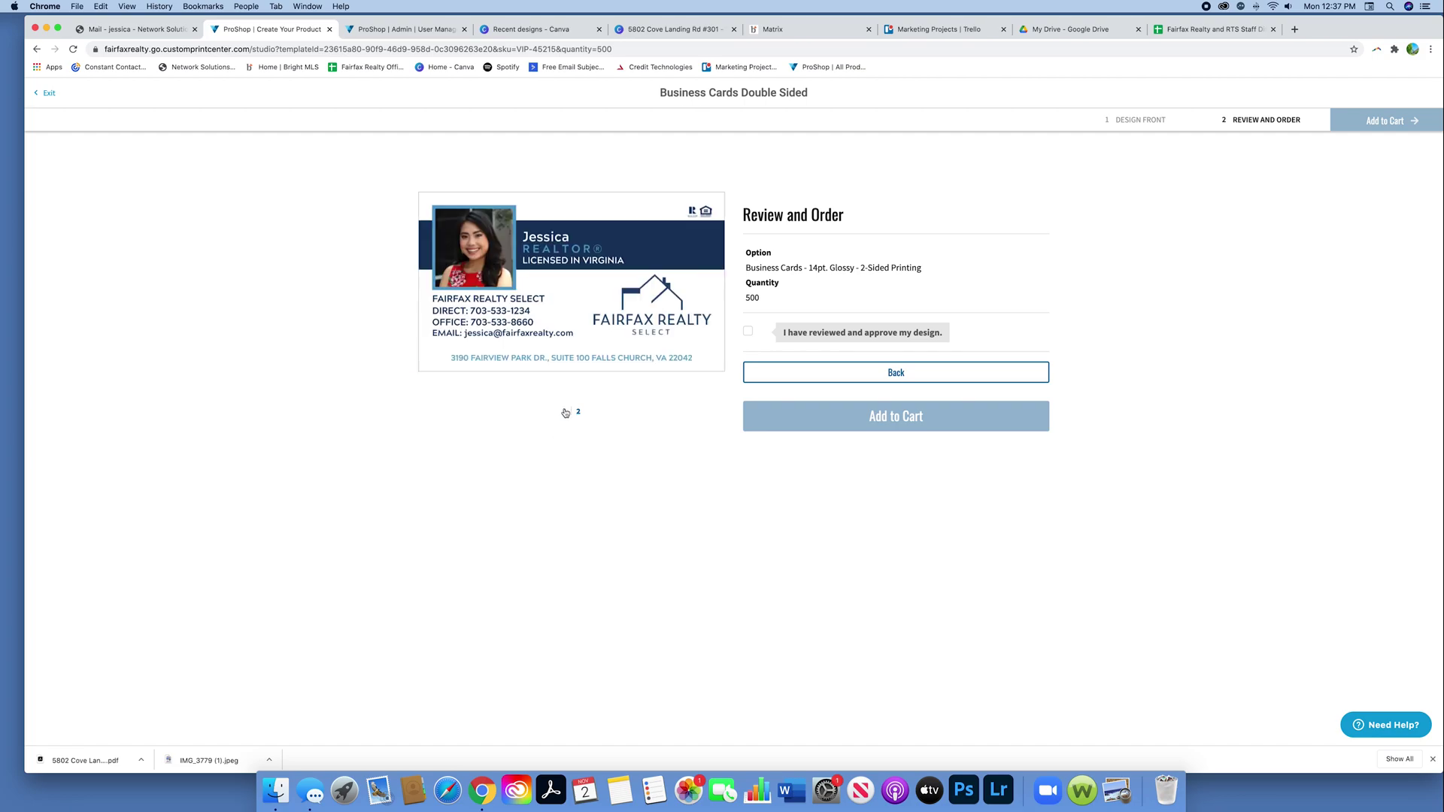
{"action": "left_click", "coordinate": [577, 411]}
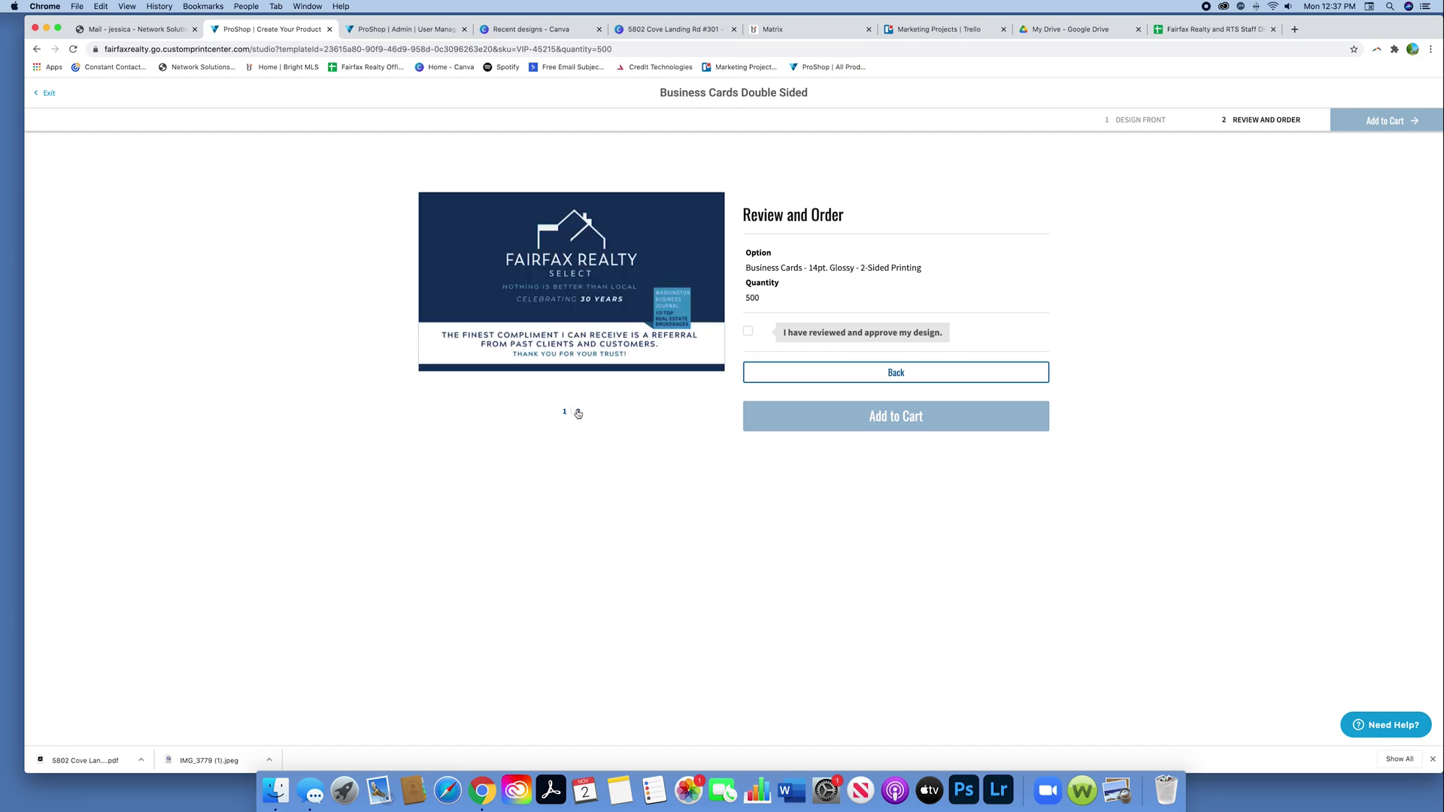
{"action": "left_click", "coordinate": [769, 336]}
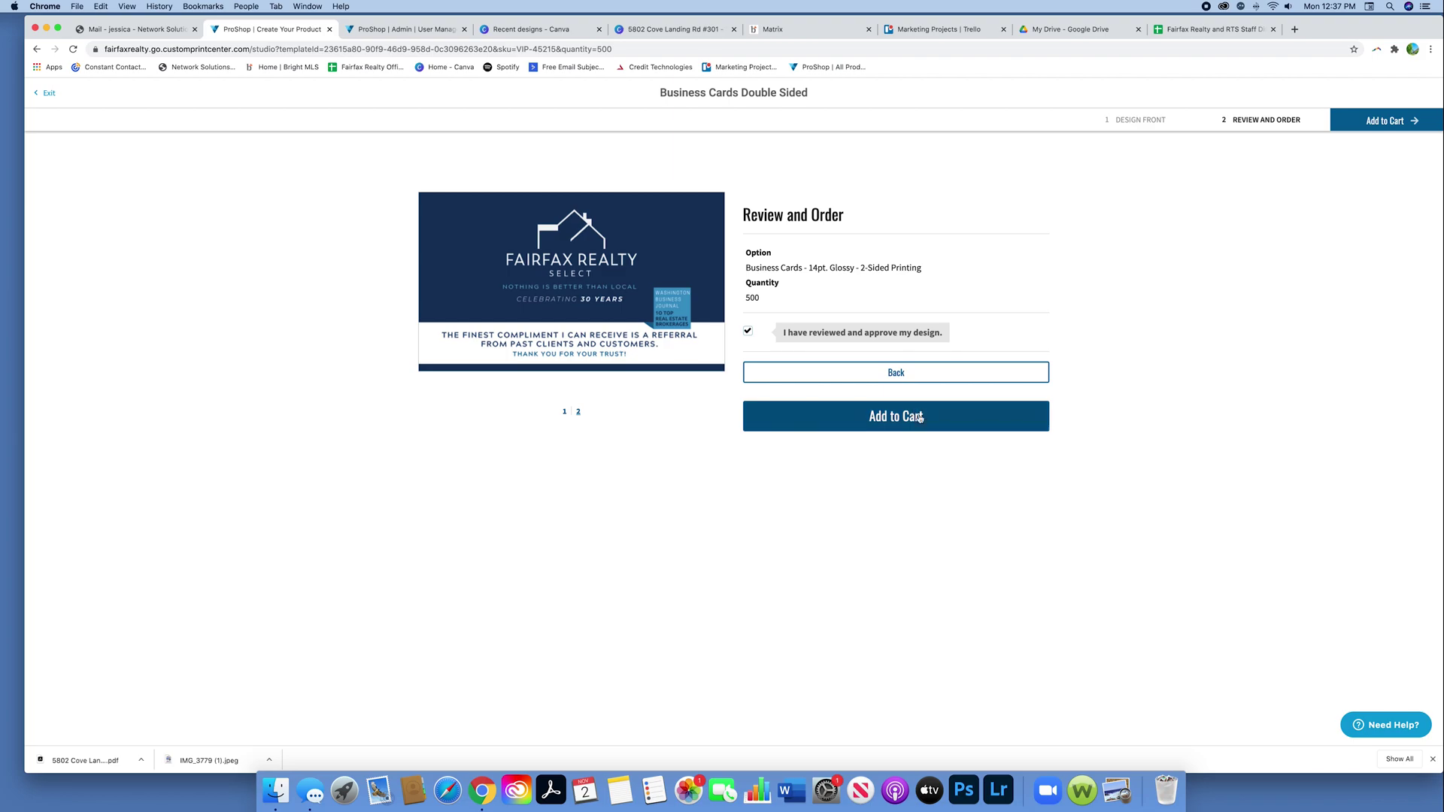
{"action": "left_click", "coordinate": [919, 419]}
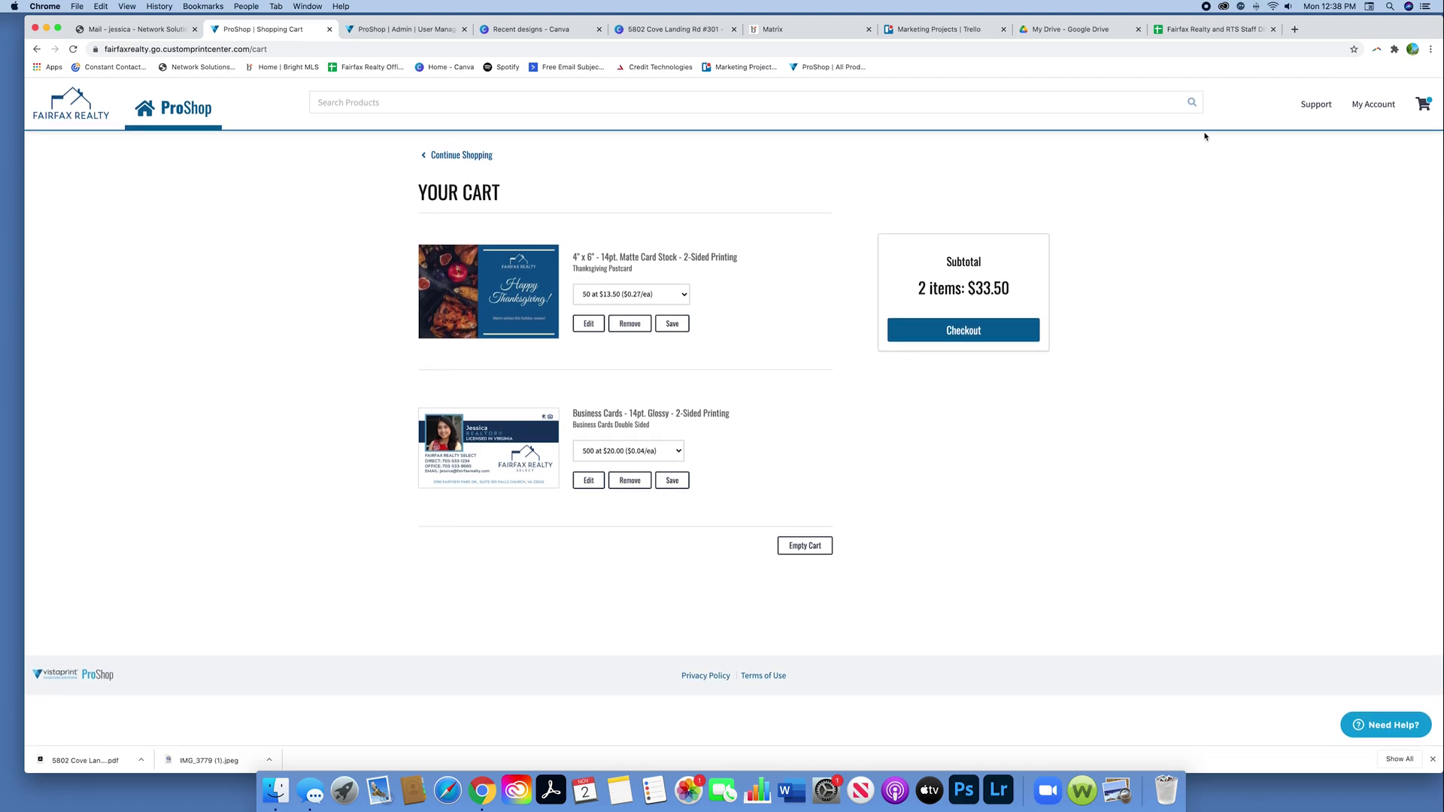
Step: With both items in the $33.50 cart, go to the Support page
{"action": "left_click", "coordinate": [1326, 109]}
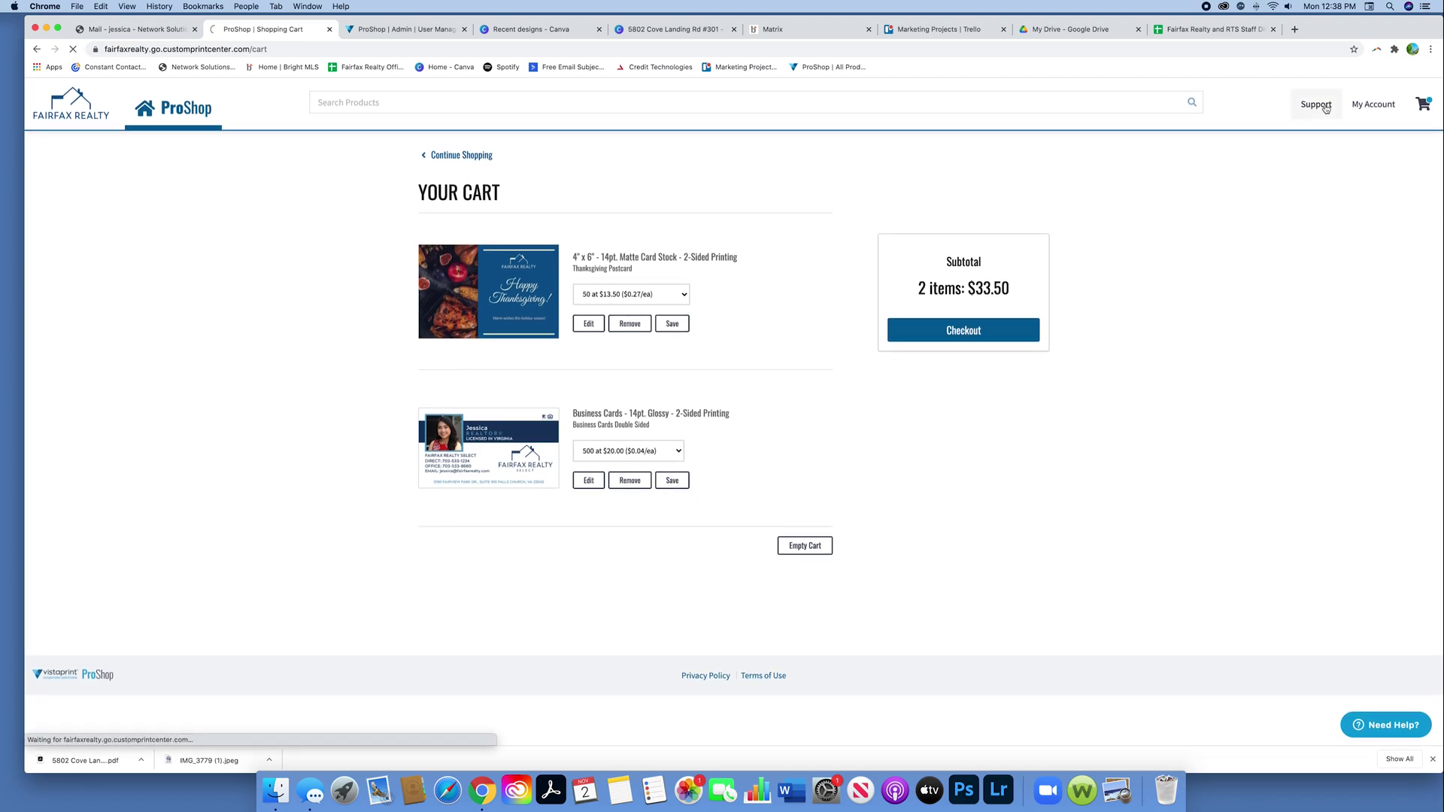